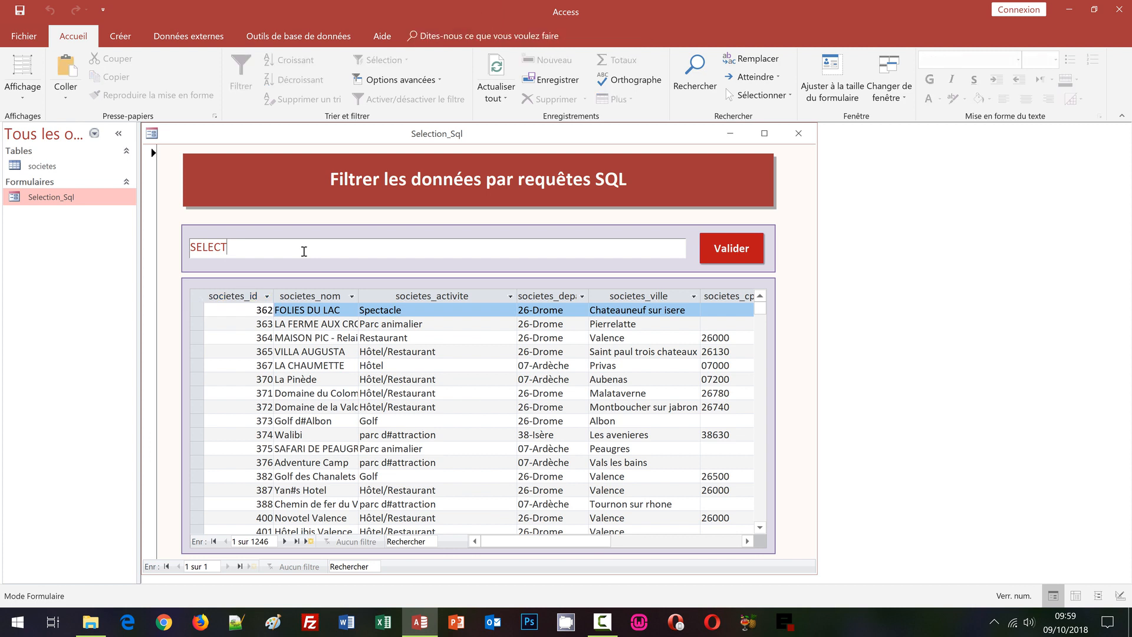
Step: Complete and run the query SELECT societes_nom, societes_activite FROM societes; in the form's SQL field
{"action": "type", "text": "tes_nom,societes_activite"}
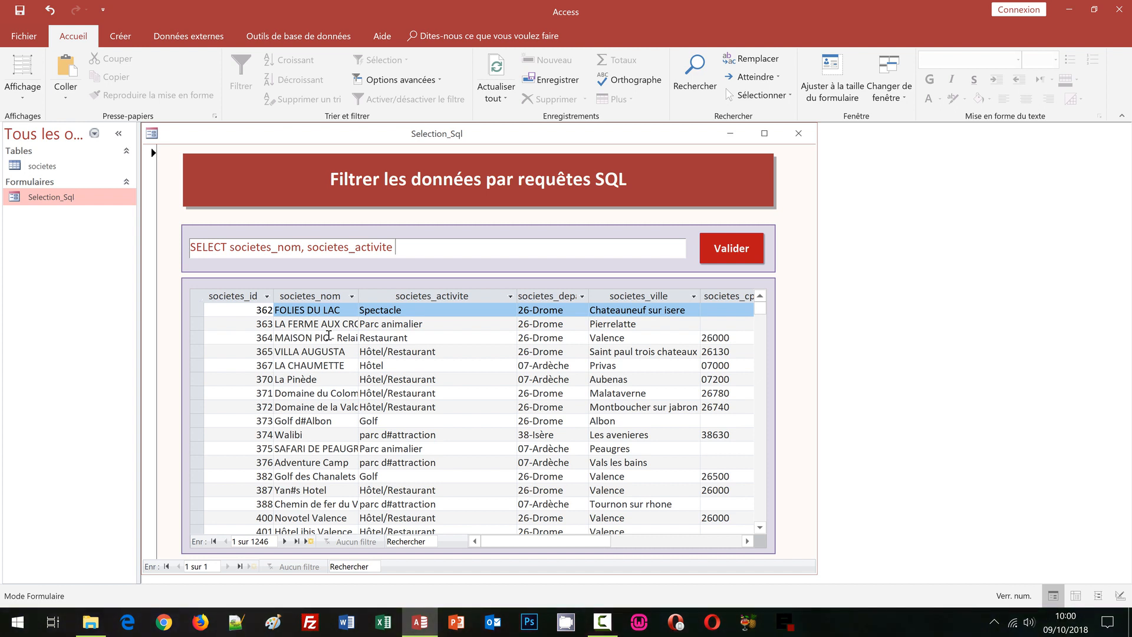
{"action": "key", "text": "Caps_Lock"}
{"action": "type", "text": "FROM"}
{"action": "key", "text": "Caps_Lock"}
{"action": "type", "text": "societes;"}
{"action": "key", "text": "Return"}
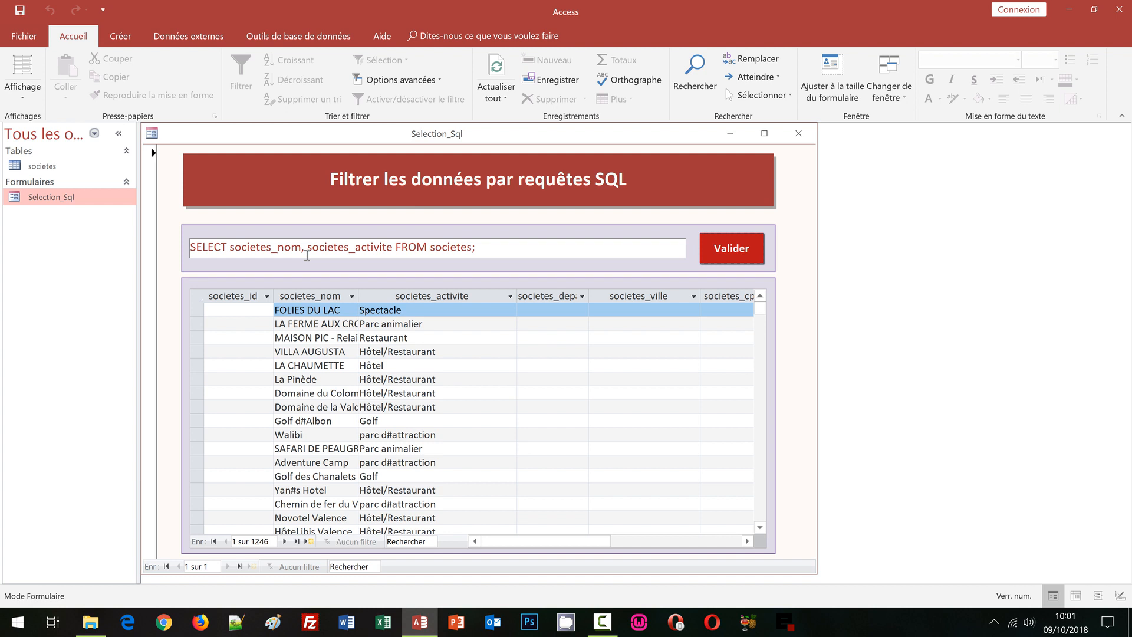
Step: Replace the query's two field names with * and run SELECT * FROM societes;
{"action": "left_click", "coordinate": [392, 248]}
{"action": "key", "text": "ctrl+shift+Left"}
{"action": "key", "text": "ctrl+shift+Left"}
{"action": "key", "text": "ctrl+shift+Left"}
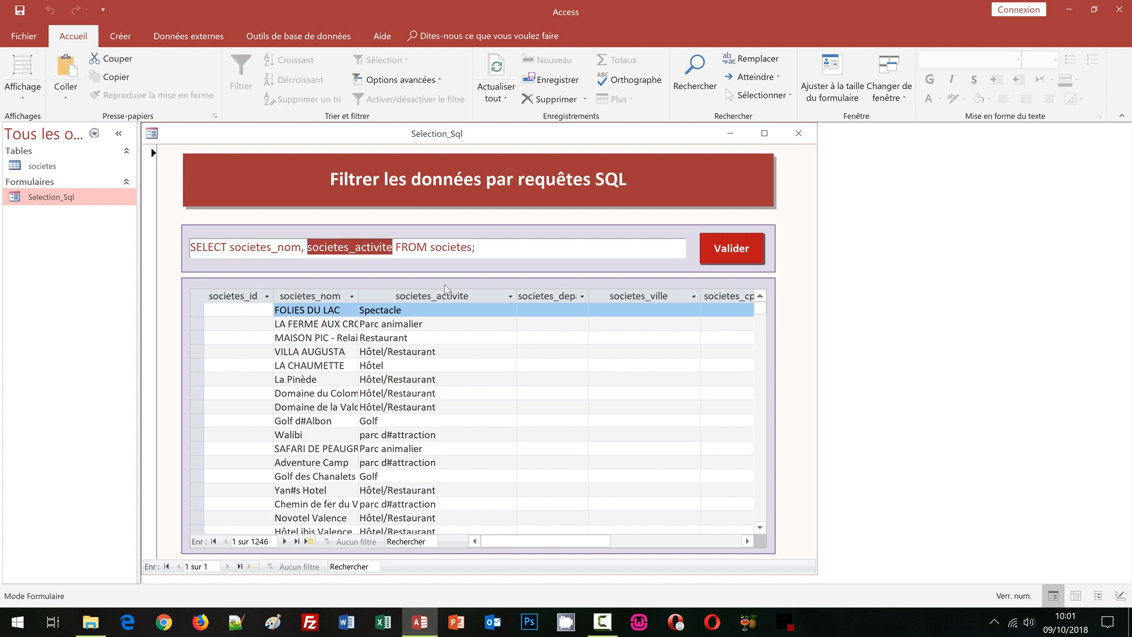
{"action": "key", "text": "ctrl+shift+Left"}
{"action": "type", "text": "*"}
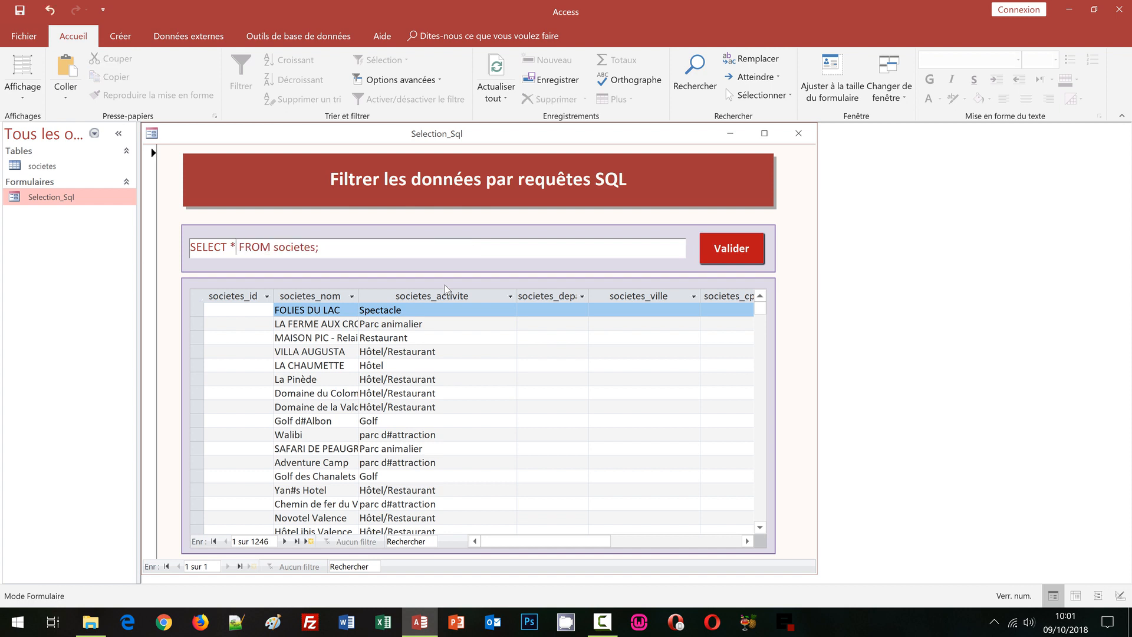
{"action": "key", "text": "Return"}
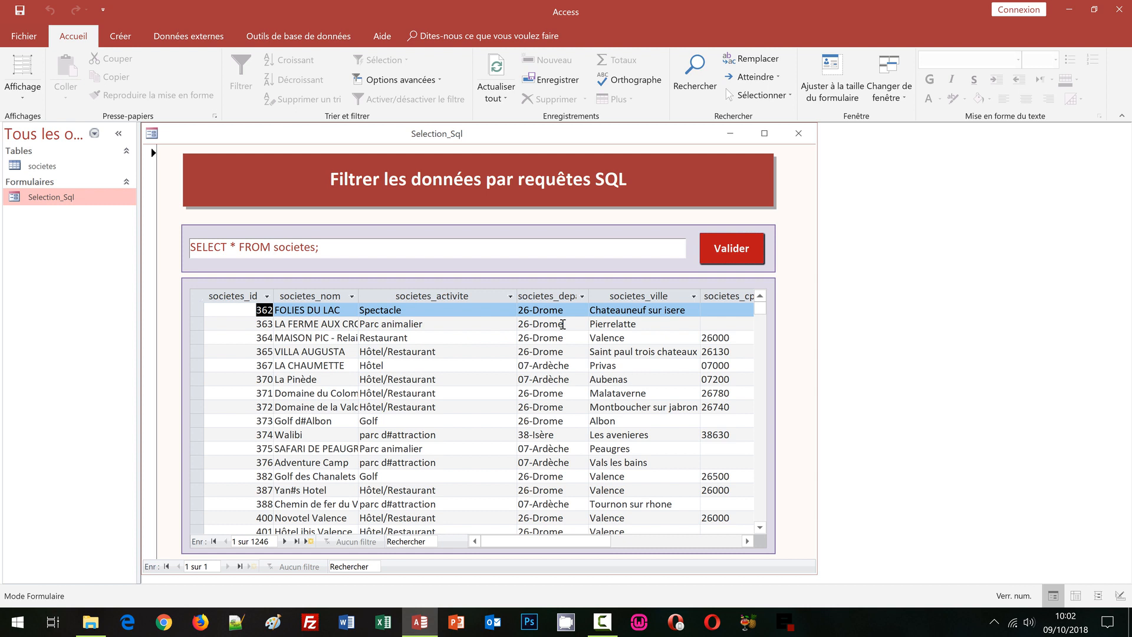
Step: Run SELECT DISTINCT societes_departement FROM societes; and widen the societes_departement column to show the full names
{"action": "left_click", "coordinate": [234, 245]}
{"action": "key", "text": "BackSpace"}
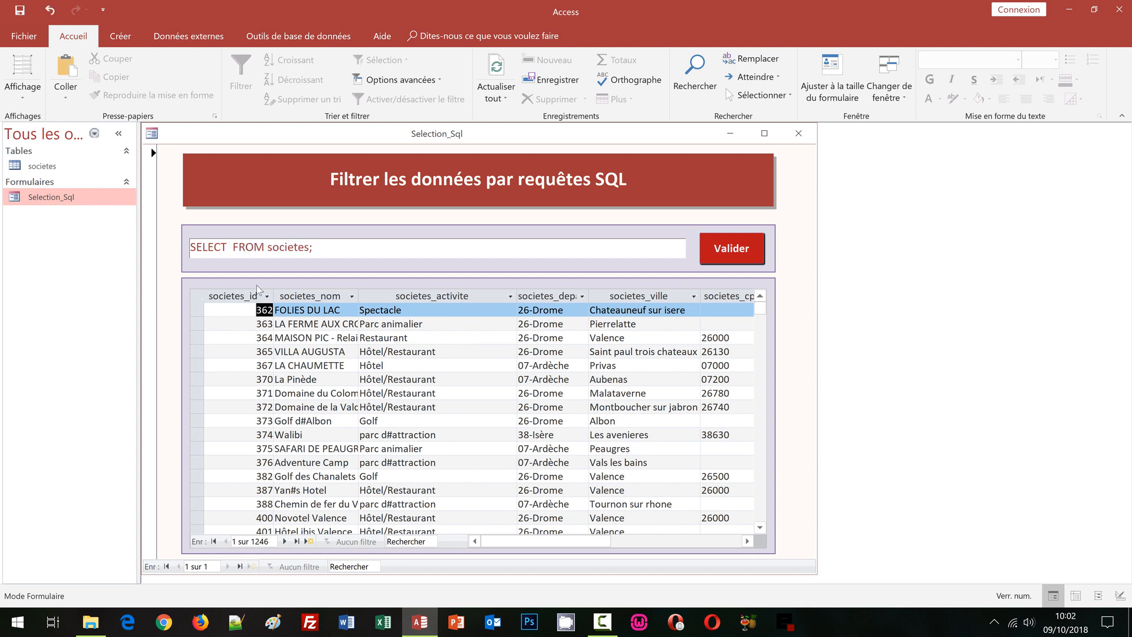
{"action": "key", "text": "Caps_Lock"}
{"action": "type", "text": "DISTINCT"}
{"action": "key", "text": "Caps_Lock"}
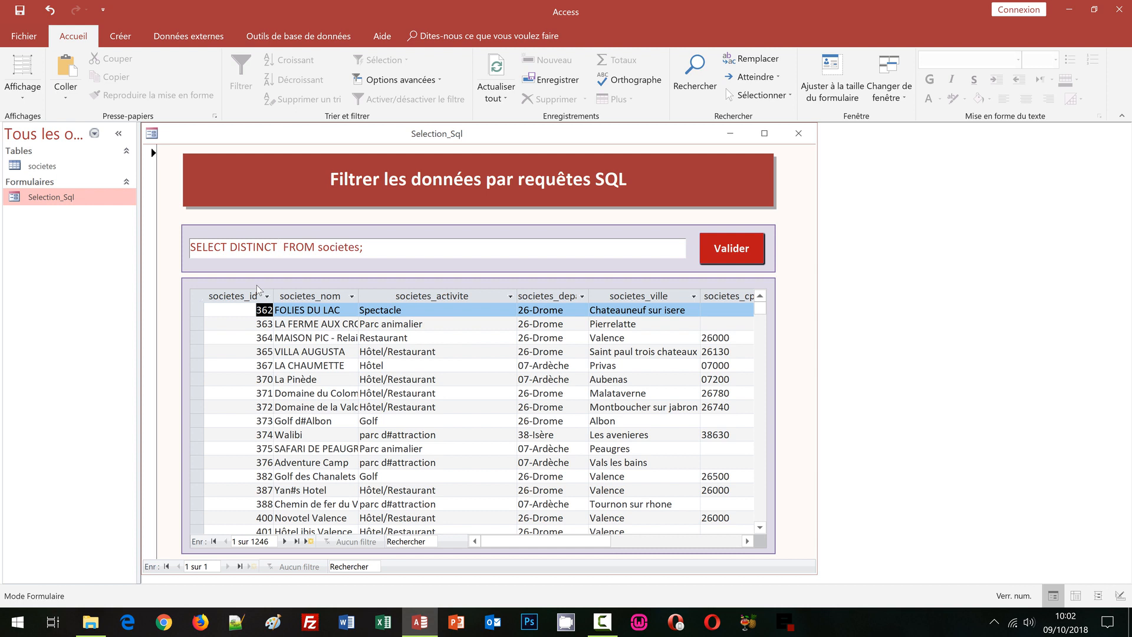
{"action": "type", "text": "societes"}
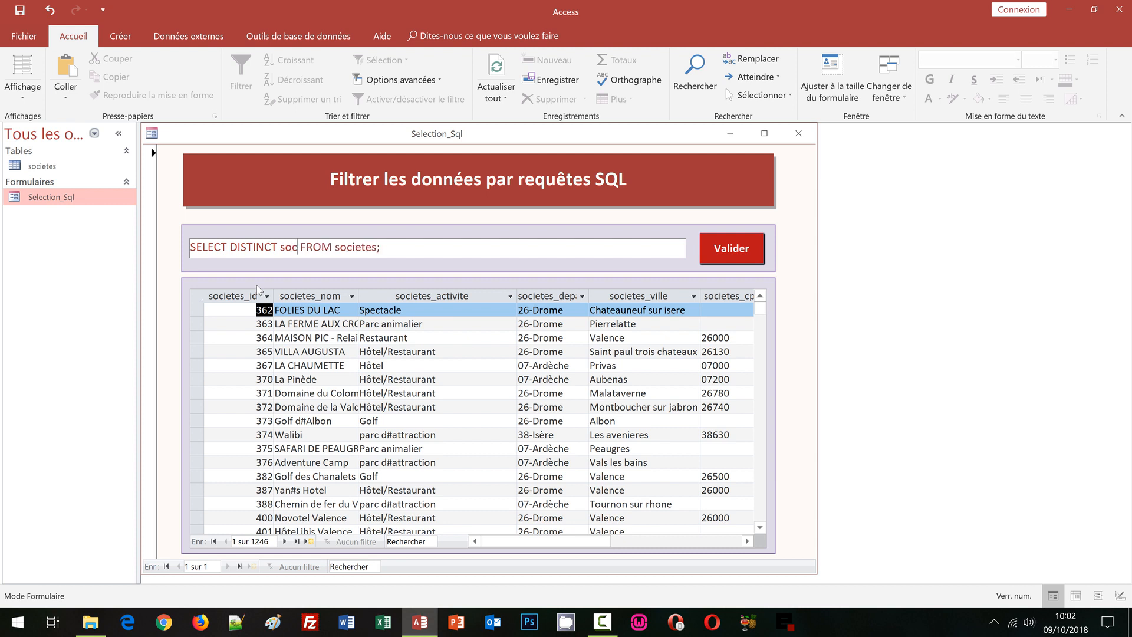
{"action": "type", "text": "_departement"}
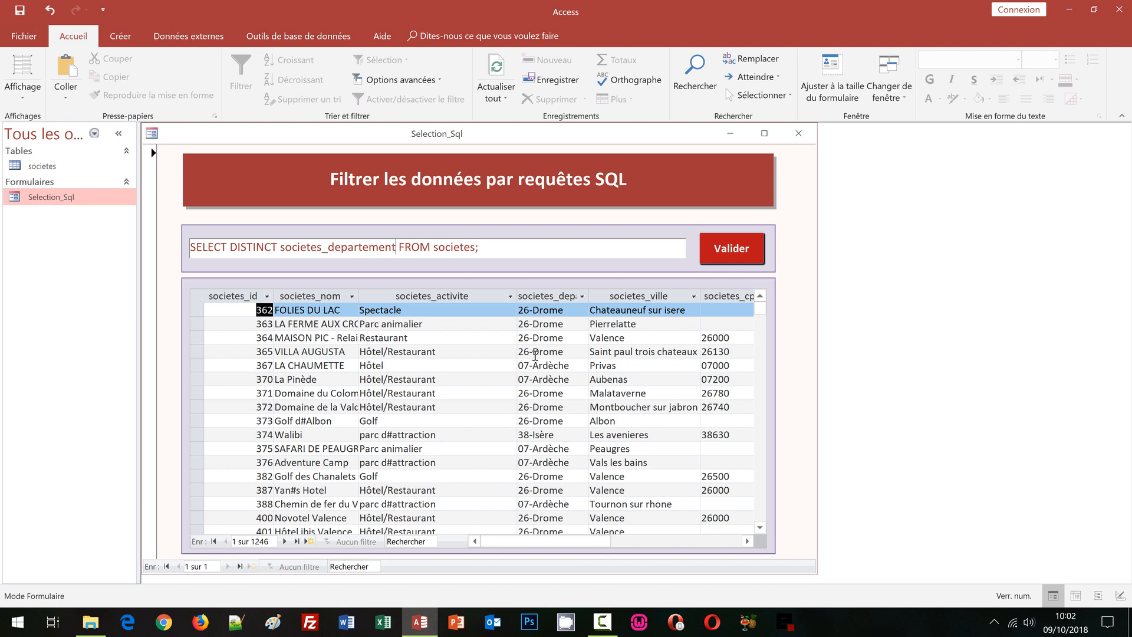
{"action": "key", "text": "Return"}
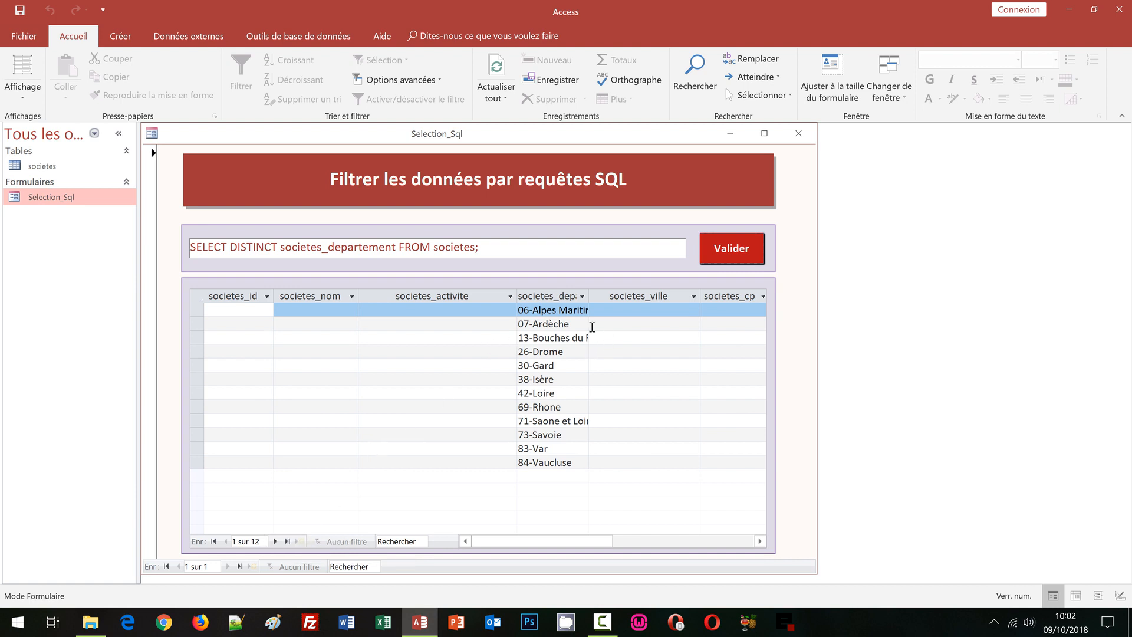
{"action": "left_click_drag", "start_coordinate": [588, 294], "coordinate": [649, 289]}
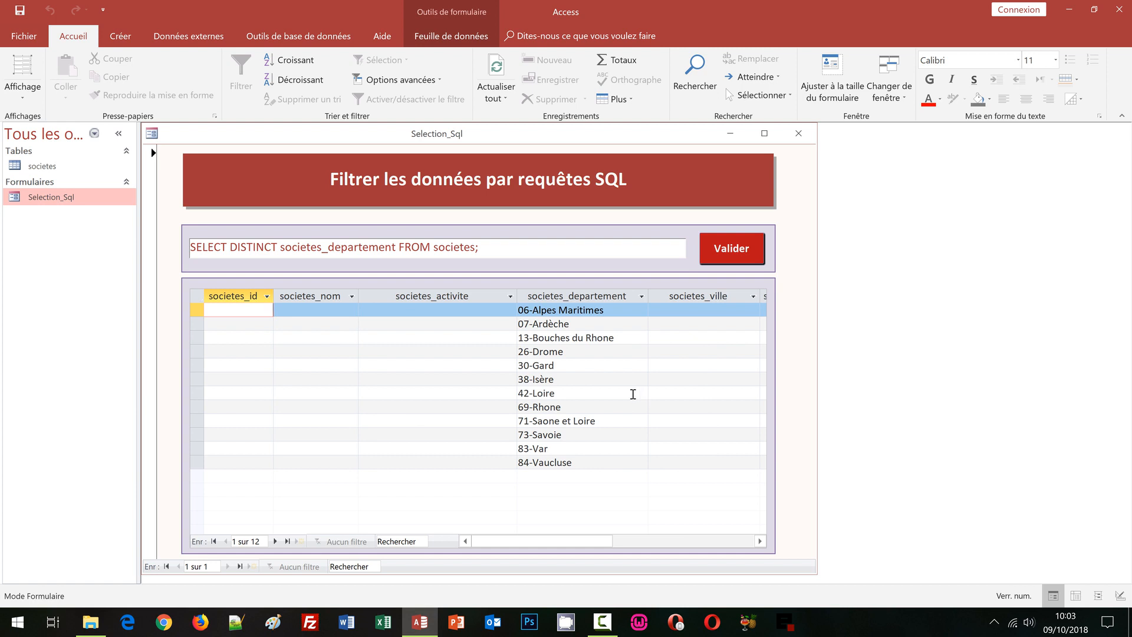
Step: Change the DISTINCT field to societes_activite and run the query
{"action": "left_click", "coordinate": [327, 249]}
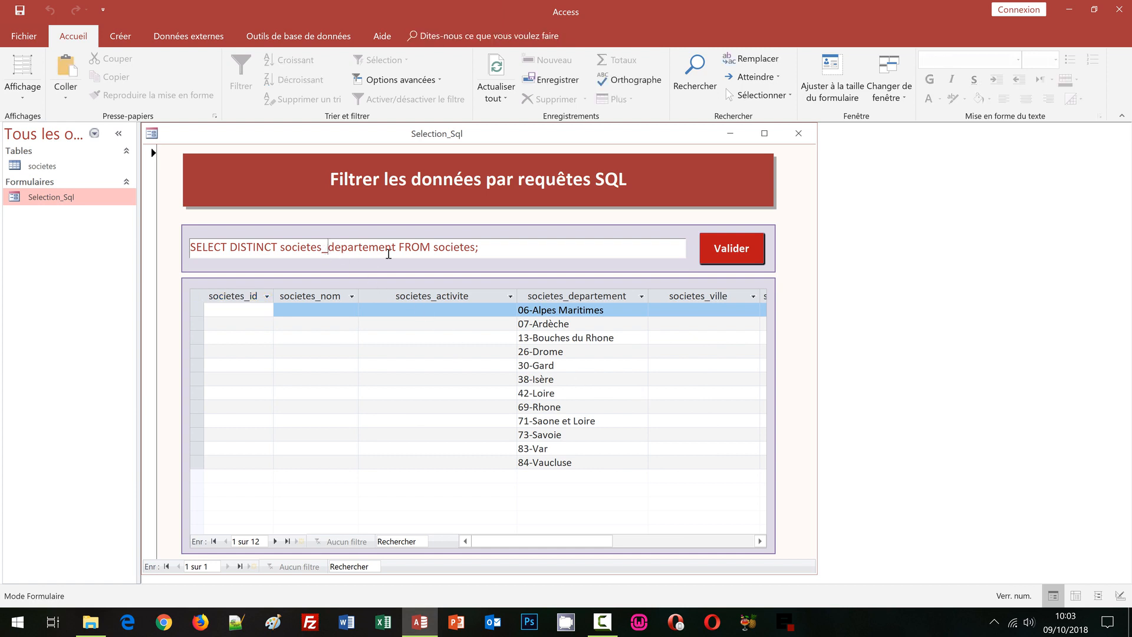
{"action": "left_click", "coordinate": [396, 247], "text": "shift"}
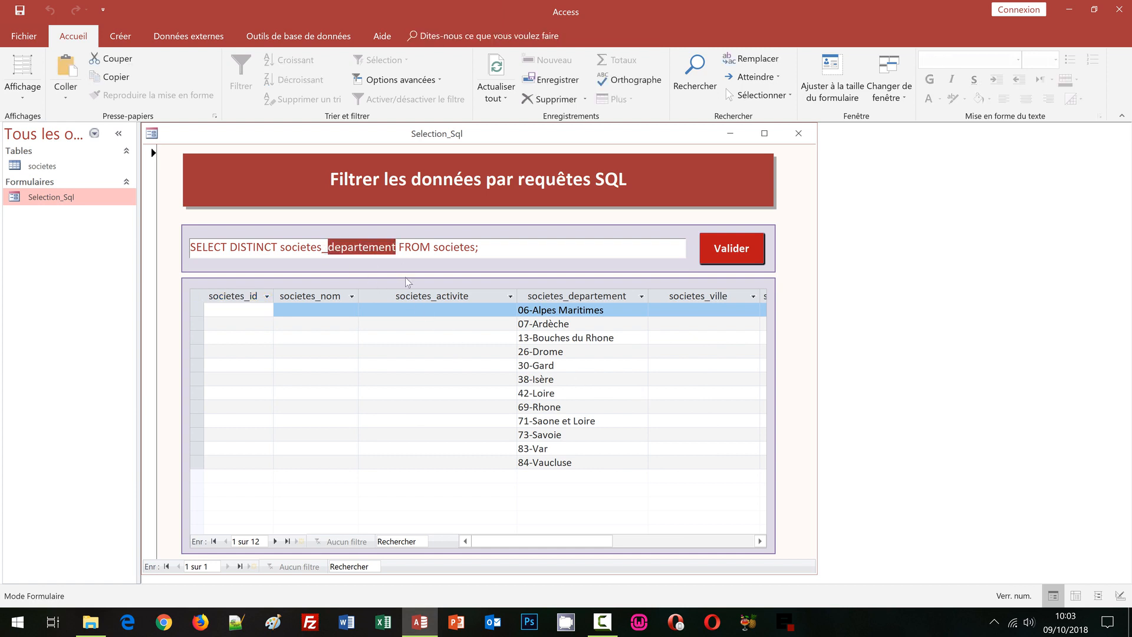
{"action": "type", "text": "activite"}
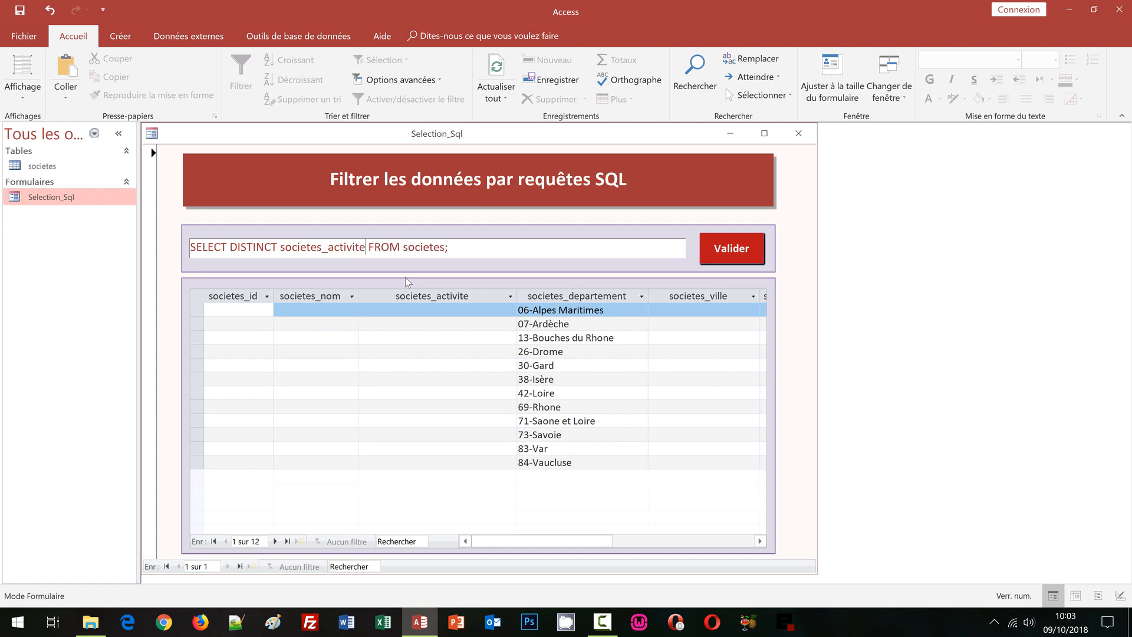
{"action": "key", "text": "Return"}
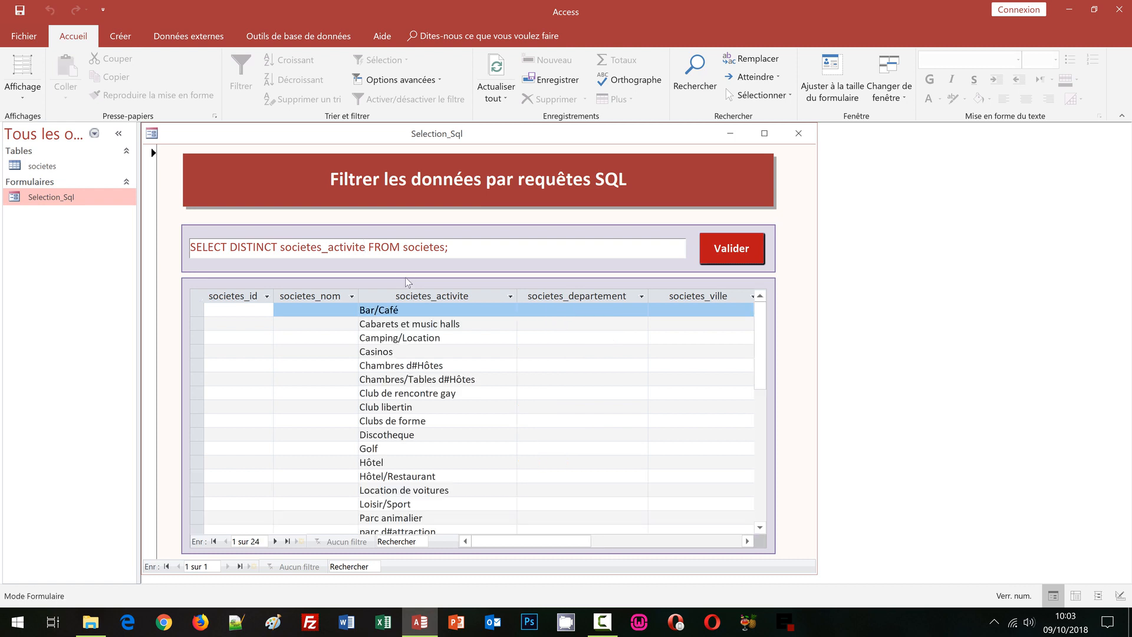
Step: Change the DISTINCT field to societes_ville and run the query
{"action": "left_click", "coordinate": [365, 248]}
{"action": "key", "text": "shift+Left"}
{"action": "key", "text": "shift+Left"}
{"action": "key", "text": "shift+Left"}
{"action": "key", "text": "shift+Left"}
{"action": "key", "text": "shift+Left"}
{"action": "key", "text": "shift+Left"}
{"action": "key", "text": "shift+Left"}
{"action": "key", "text": "shift+Left"}
{"action": "type", "text": "vill"}
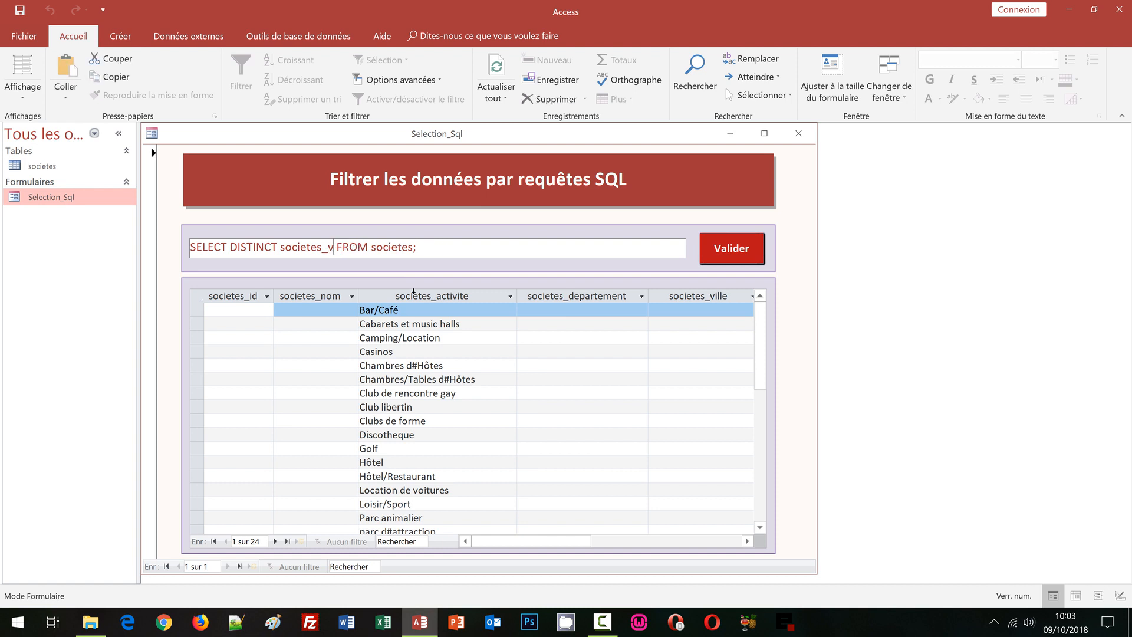
{"action": "type", "text": "e"}
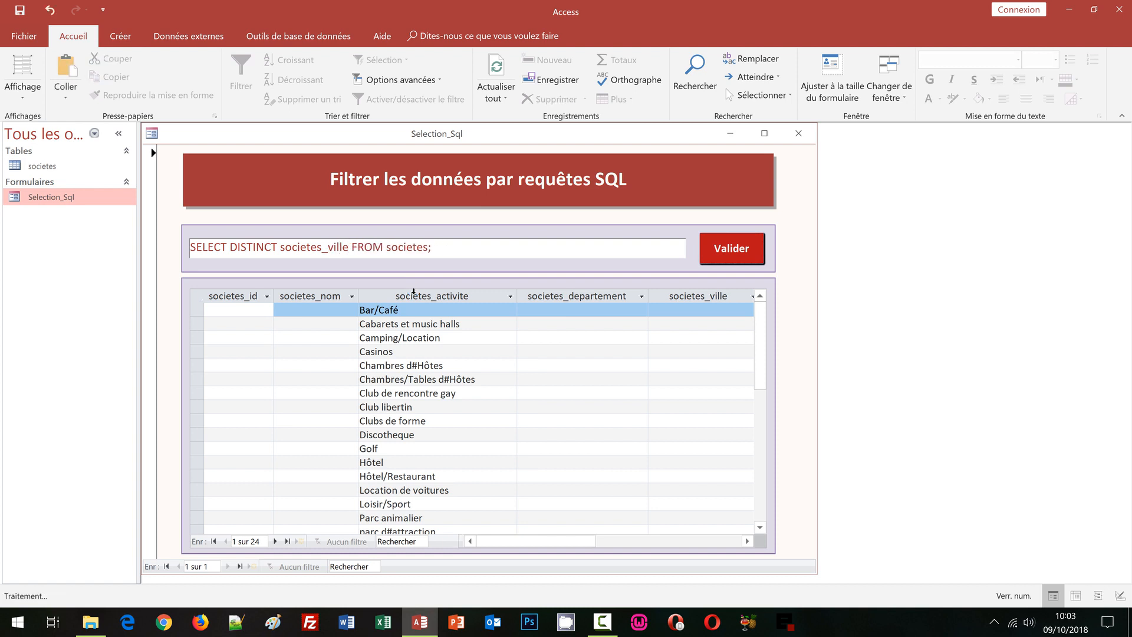
{"action": "key", "text": "Return"}
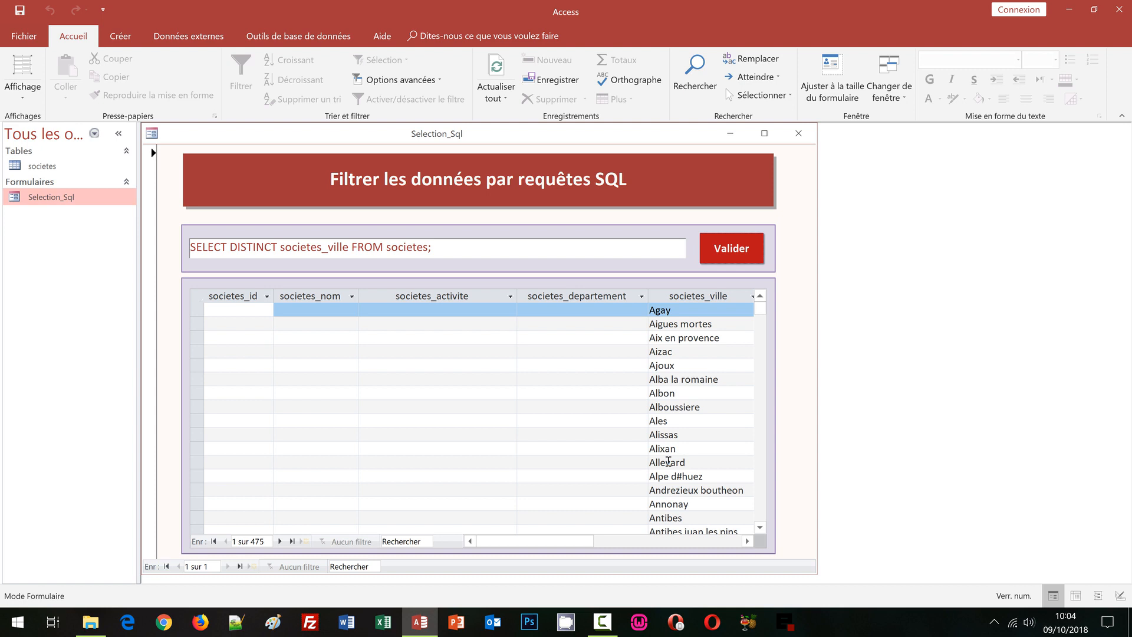
Step: Replace DISTINCT societes_ville with TOP 10 * in the query and run it
{"action": "left_click", "coordinate": [349, 246]}
{"action": "key", "text": "shift+Left"}
{"action": "key", "text": "shift+Left"}
{"action": "key", "text": "shift+Left"}
{"action": "key", "text": "shift+Left"}
{"action": "key", "text": "shift+Left"}
{"action": "key", "text": "shift+Left"}
{"action": "key", "text": "shift+Left"}
{"action": "key", "text": "shift+Left"}
{"action": "key", "text": "shift+Left"}
{"action": "key", "text": "shift+Left"}
{"action": "key", "text": "shift+Left"}
{"action": "key", "text": "shift+Left"}
{"action": "key", "text": "shift+Left"}
{"action": "key", "text": "shift+Left"}
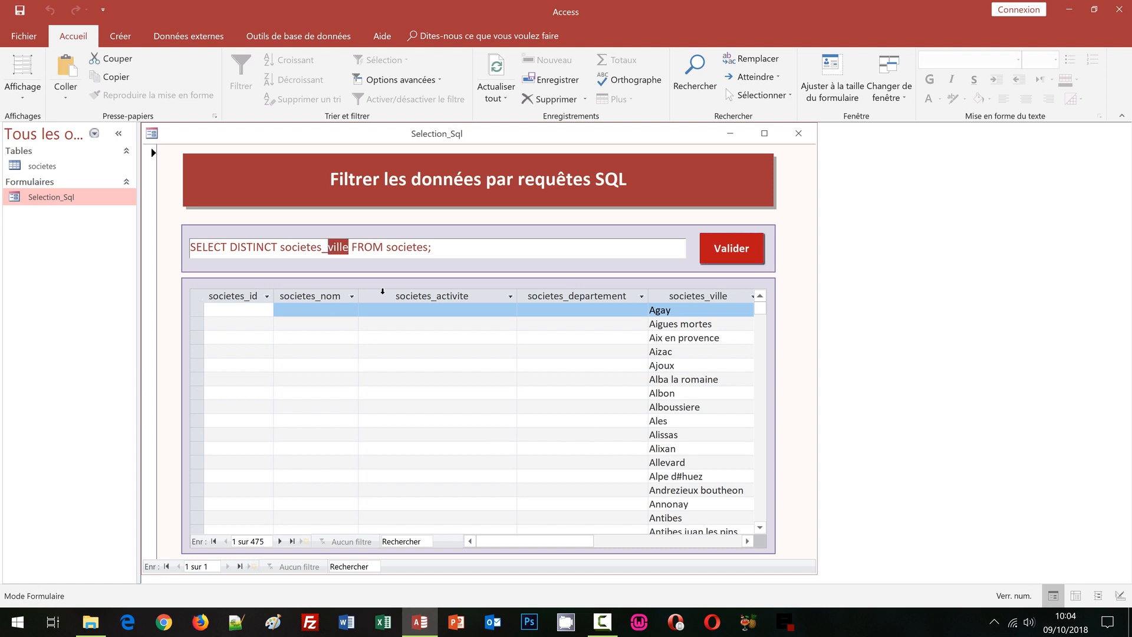
{"action": "key", "text": "shift+Left"}
{"action": "key", "text": "shift+Left"}
{"action": "key", "text": "shift+Left"}
{"action": "key", "text": "shift+Left"}
{"action": "key", "text": "shift+Left"}
{"action": "key", "text": "shift+Left"}
{"action": "key", "text": "shift+Left"}
{"action": "key", "text": "shift+Left"}
{"action": "key", "text": "shift+Left"}
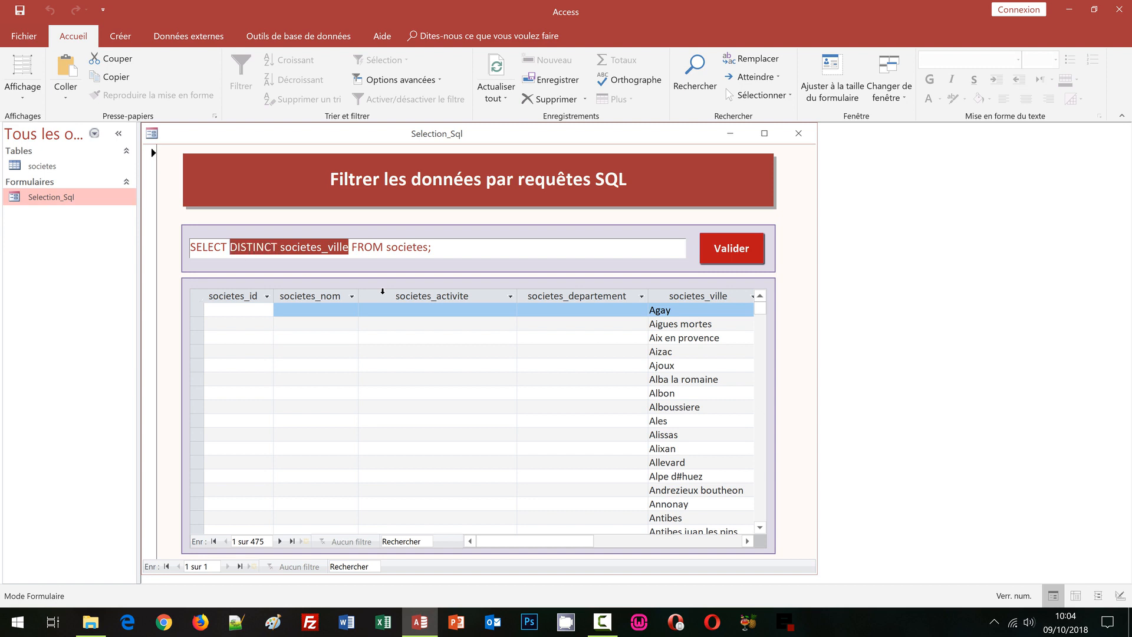
{"action": "type", "text": "TOP"}
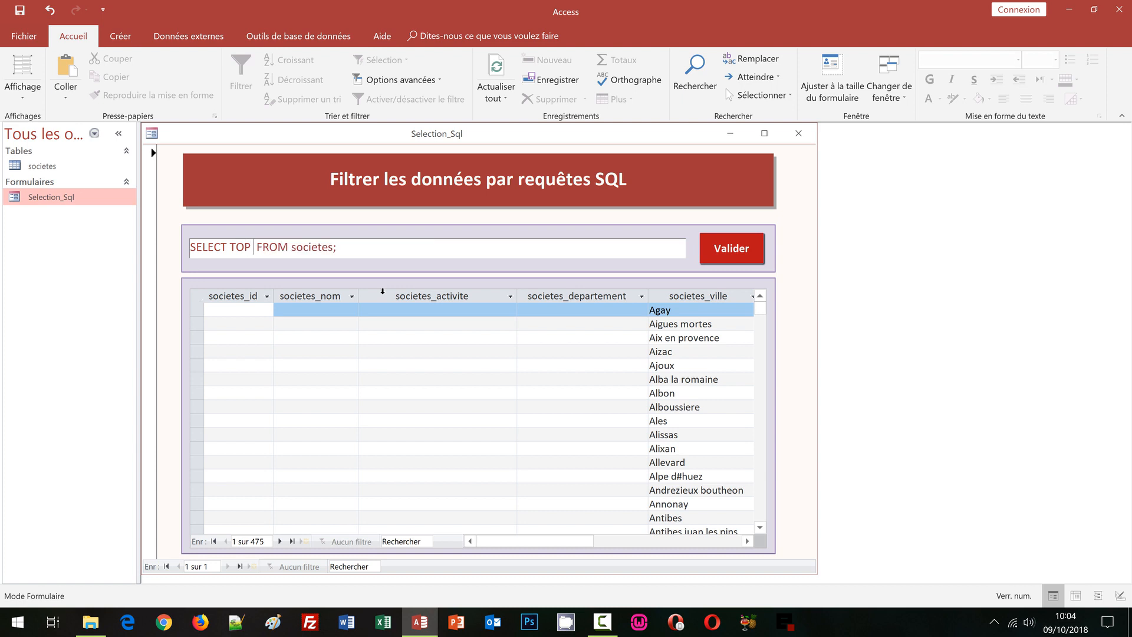
{"action": "type", "text": " *"}
{"action": "key", "text": "BackSpace"}
{"action": "type", "text": "10 *"}
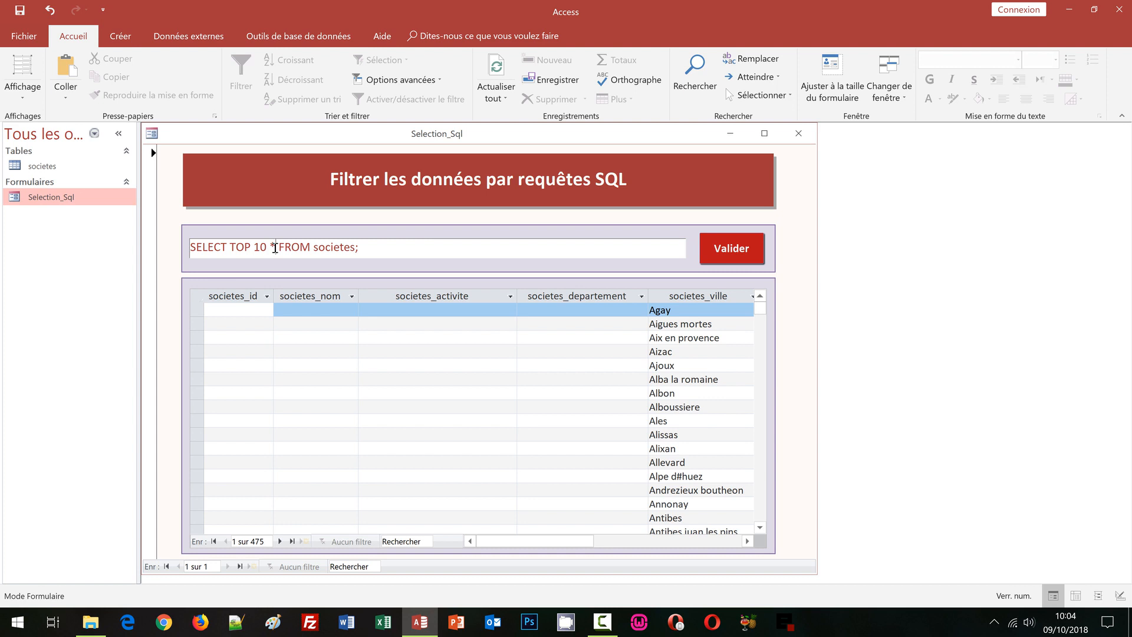
{"action": "key", "text": "Return"}
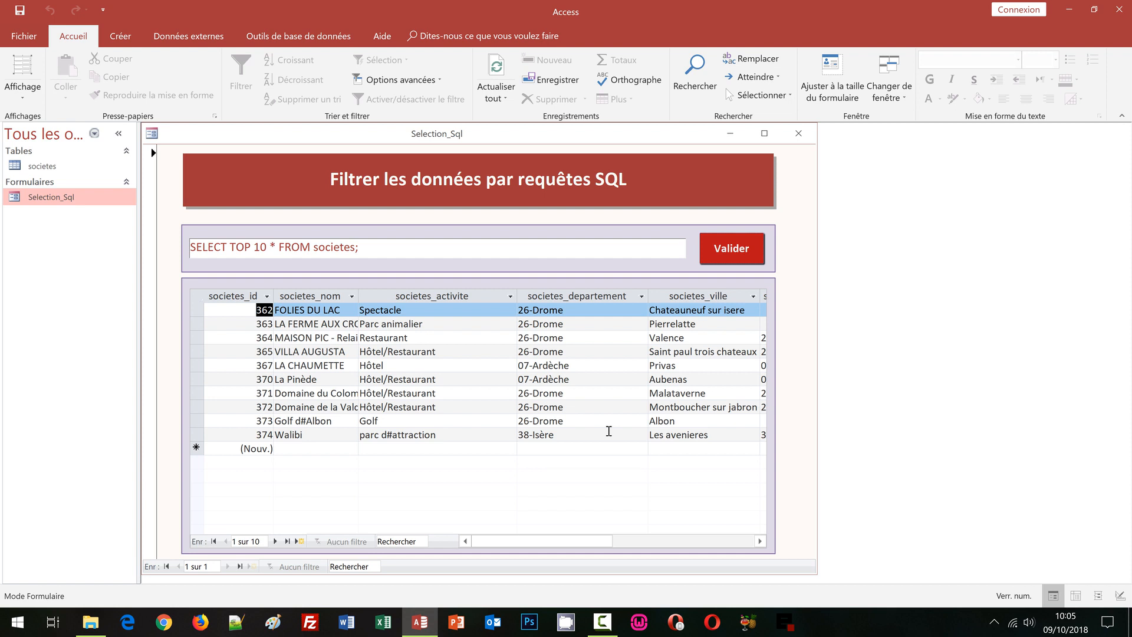
Step: Replace * with societes_nom, societes_activite in the TOP 10 query and run it
{"action": "left_click", "coordinate": [274, 248]}
{"action": "key", "text": "BackSpace"}
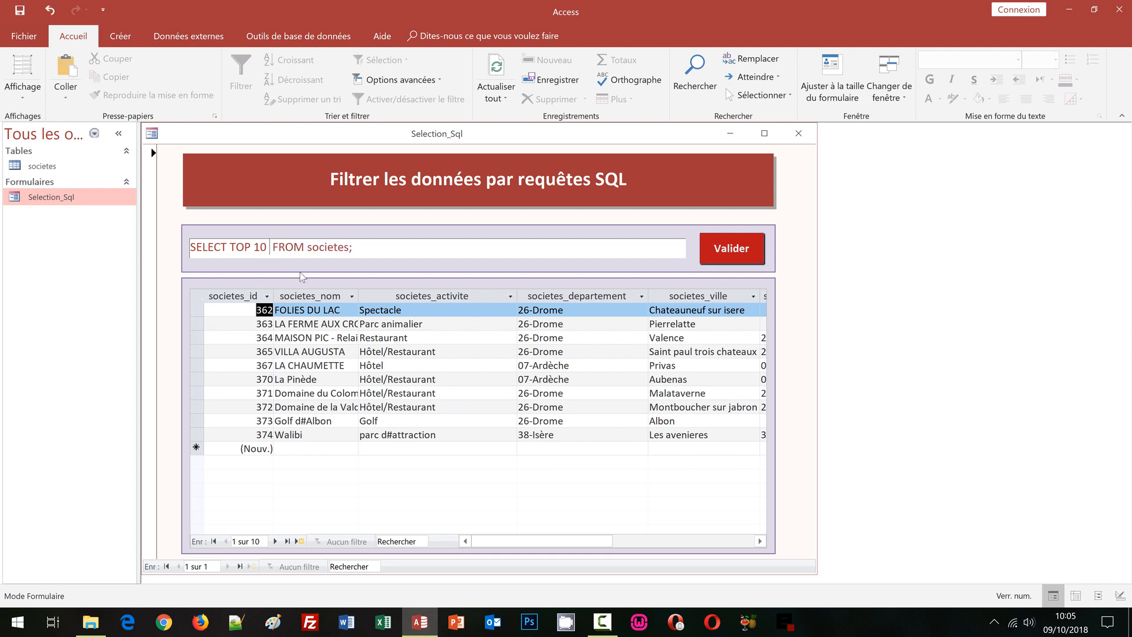
{"action": "type", "text": "societes_nom"}
{"action": "type", "text": ", societes"}
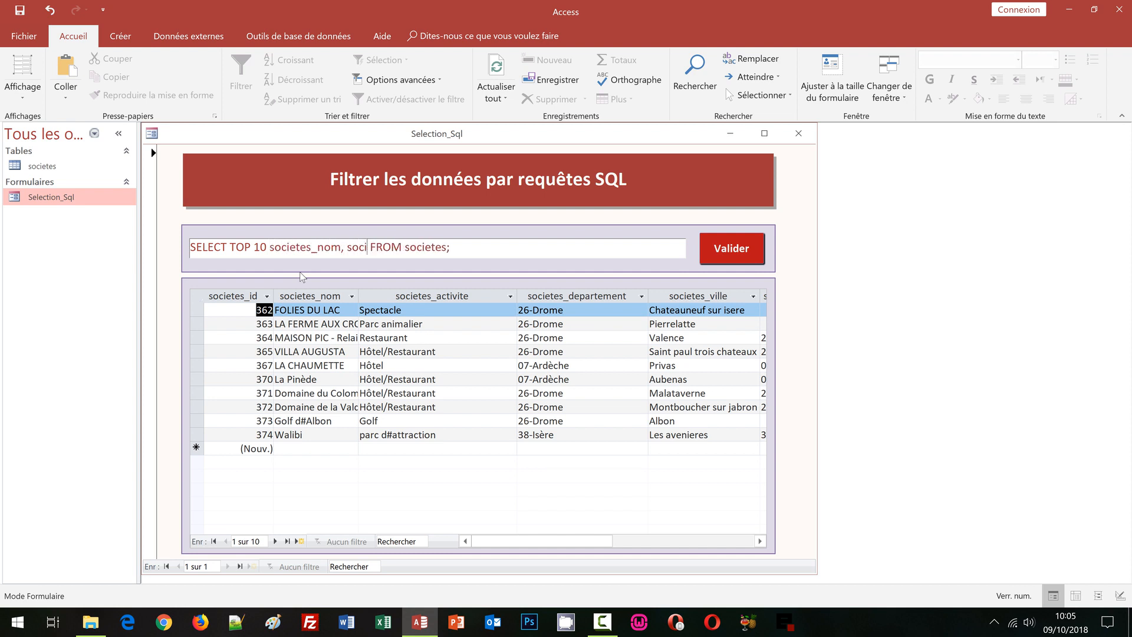
{"action": "type", "text": "_activute"}
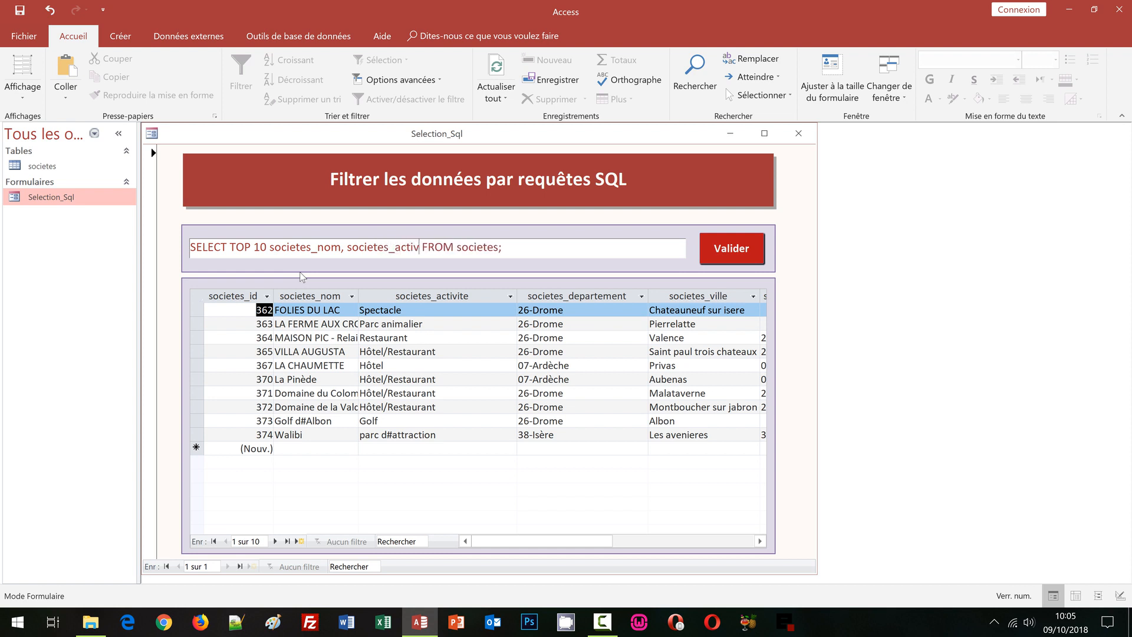
{"action": "key", "text": "BackSpace"}
{"action": "key", "text": "BackSpace"}
{"action": "key", "text": "BackSpace"}
{"action": "type", "text": "ite"}
{"action": "left_click", "coordinate": [720, 261]}
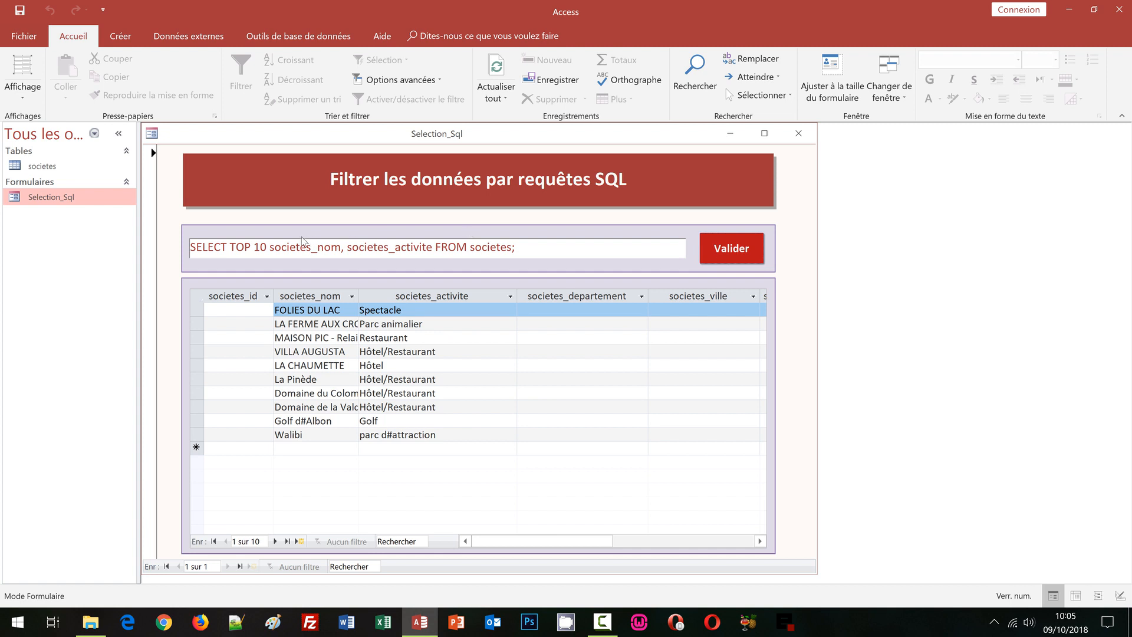
Step: Raise the query's TOP limit to 20, run it, and widen the societes_nom column in the results
{"action": "left_click", "coordinate": [268, 246]}
{"action": "key", "text": "BackSpace"}
{"action": "key", "text": "BackSpace"}
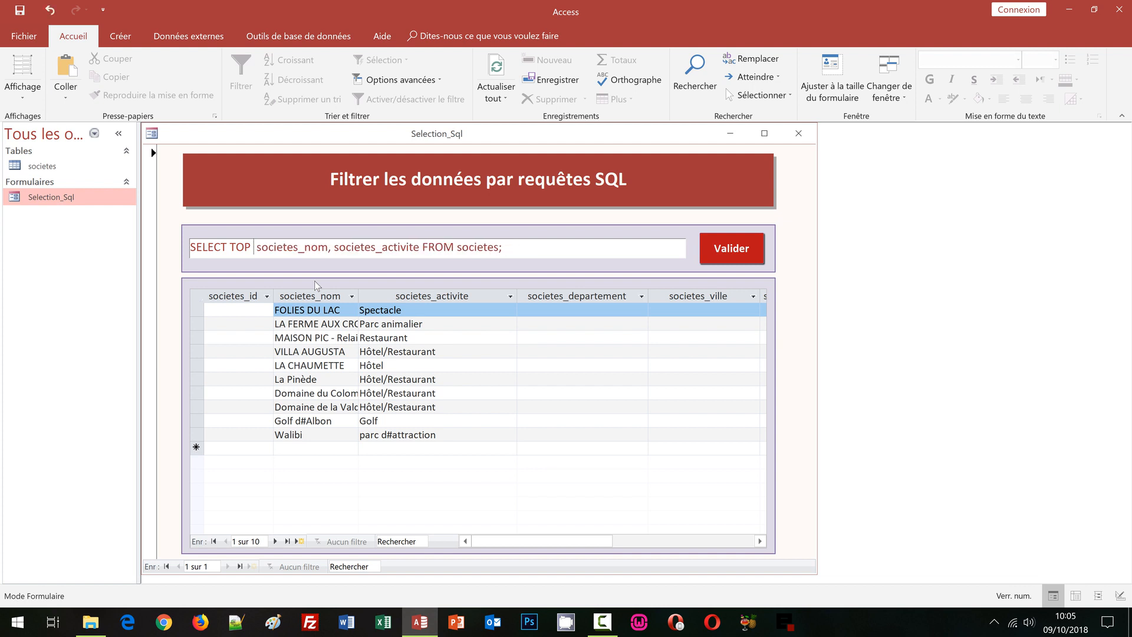
{"action": "type", "text": "20"}
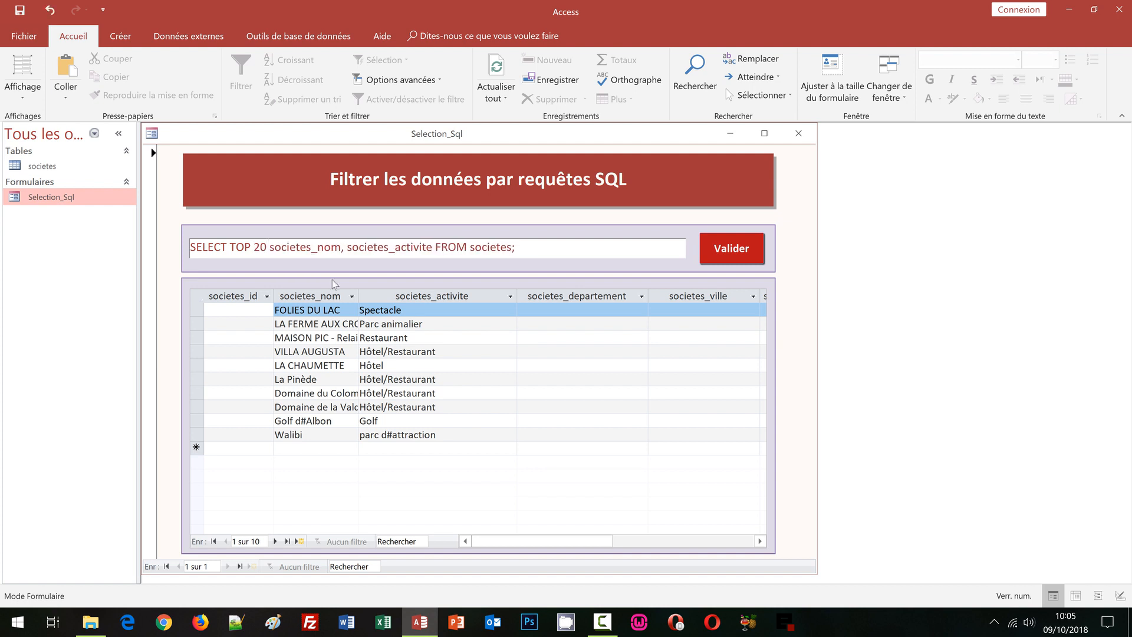
{"action": "left_click", "coordinate": [710, 264]}
{"action": "left_click", "coordinate": [712, 264]}
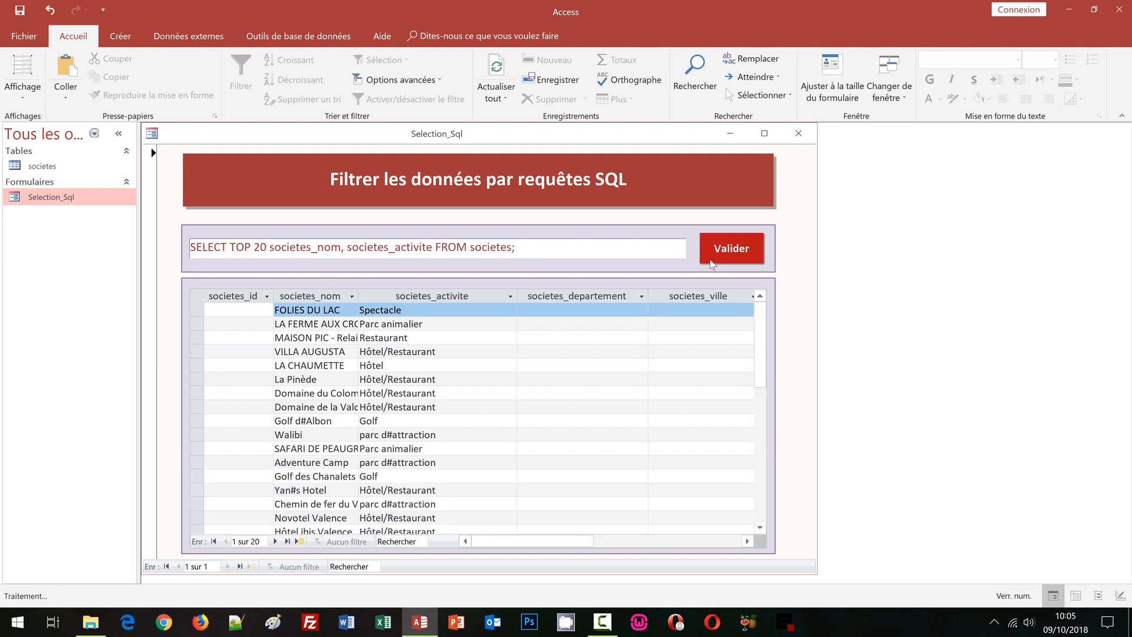
{"action": "scroll", "coordinate": [412, 414], "scroll_direction": "down", "scroll_amount": 3}
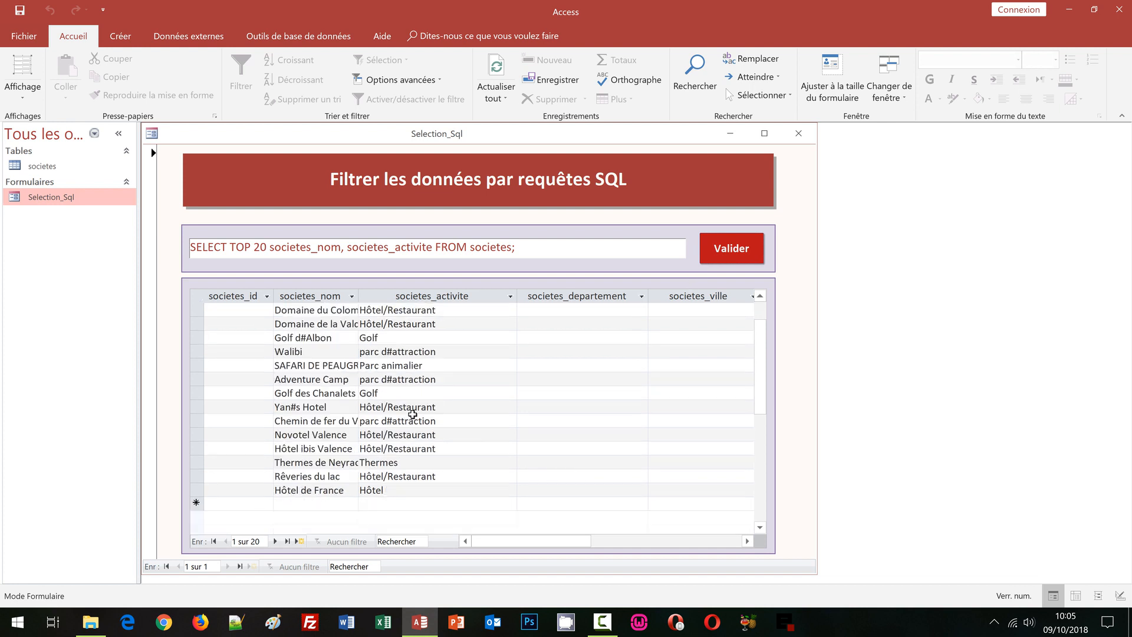
{"action": "scroll", "coordinate": [413, 414], "scroll_direction": "up", "scroll_amount": 3}
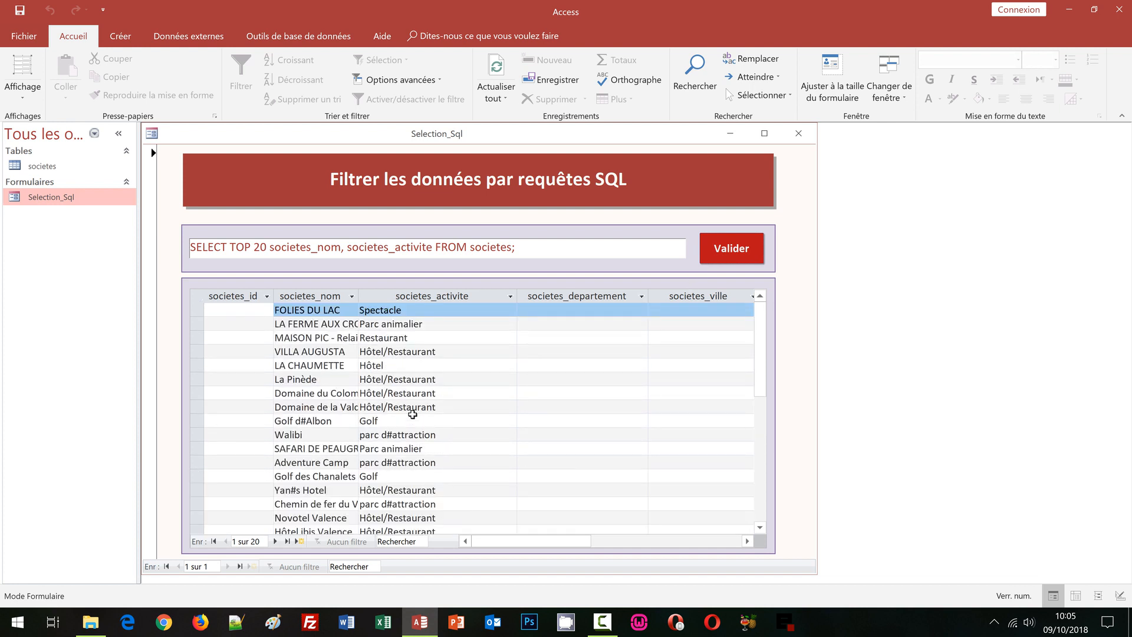
{"action": "left_click_drag", "start_coordinate": [358, 297], "coordinate": [423, 293]}
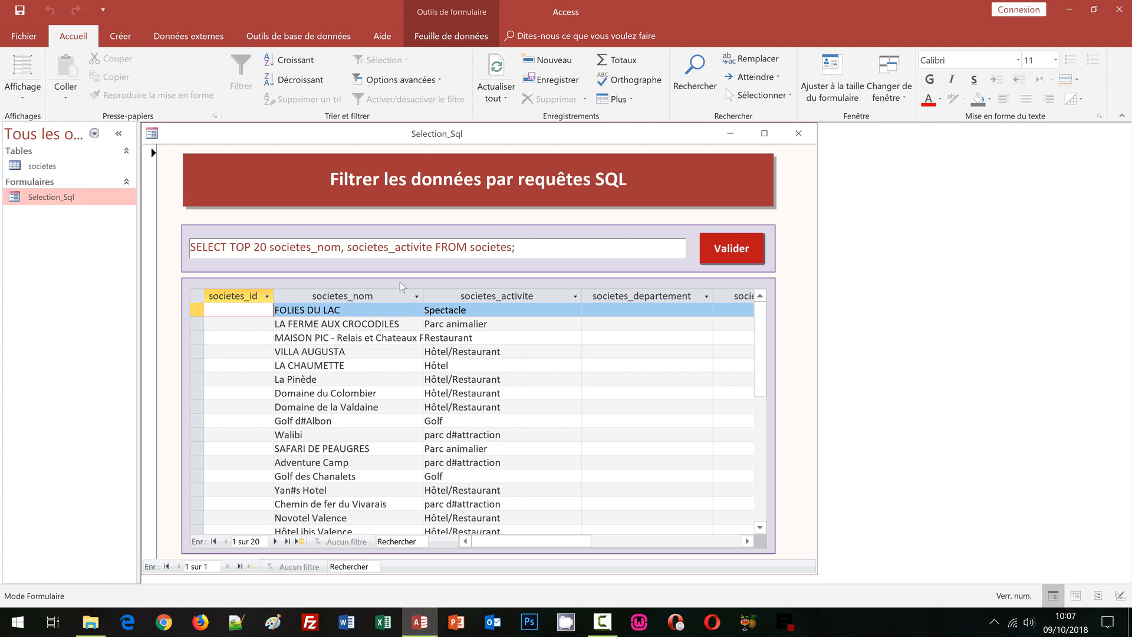
Step: Replace TOP 20 societes_nom, societes_activite with * in the SELECT query
{"action": "left_click", "coordinate": [433, 247]}
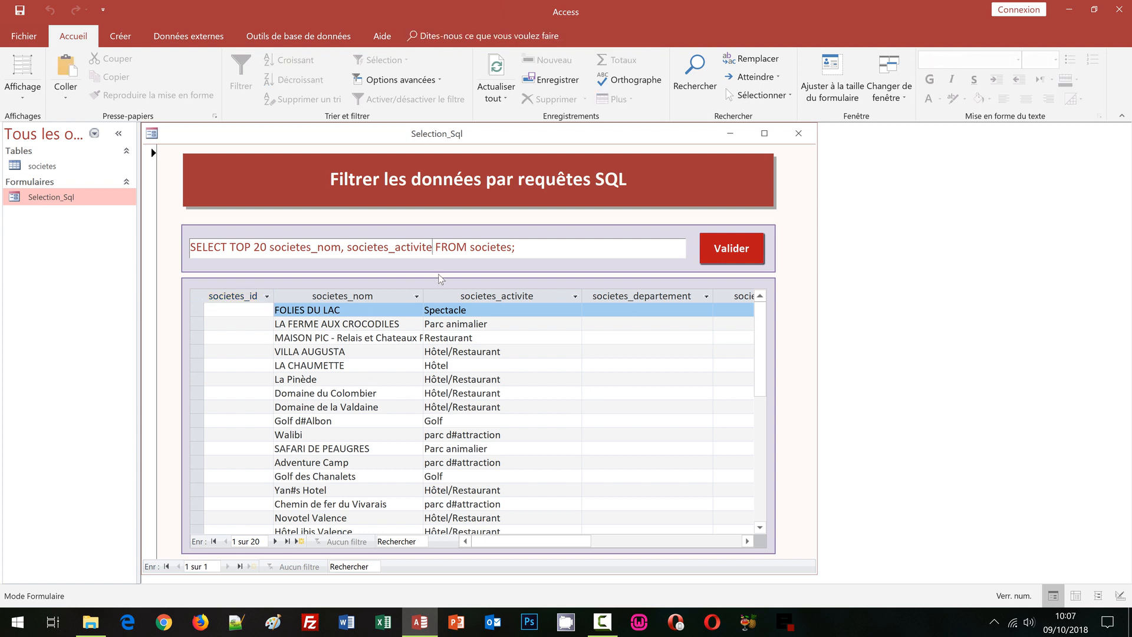
{"action": "key", "text": "shift+Left"}
{"action": "key", "text": "shift+Left"}
{"action": "key", "text": "shift+Left"}
{"action": "key", "text": "shift+Left"}
{"action": "key", "text": "shift+Left"}
{"action": "key", "text": "shift+Left"}
{"action": "key", "text": "shift+Left"}
{"action": "key", "text": "shift+Left"}
{"action": "key", "text": "shift+Left"}
{"action": "key", "text": "shift+Left"}
{"action": "key", "text": "shift+Left"}
{"action": "key", "text": "shift+Left"}
{"action": "key", "text": "shift+Left"}
{"action": "key", "text": "shift+Left"}
{"action": "key", "text": "shift+Left"}
{"action": "key", "text": "shift+Left"}
{"action": "key", "text": "shift+Left"}
{"action": "key", "text": "shift+Left"}
{"action": "key", "text": "shift+Left"}
{"action": "key", "text": "shift+Left"}
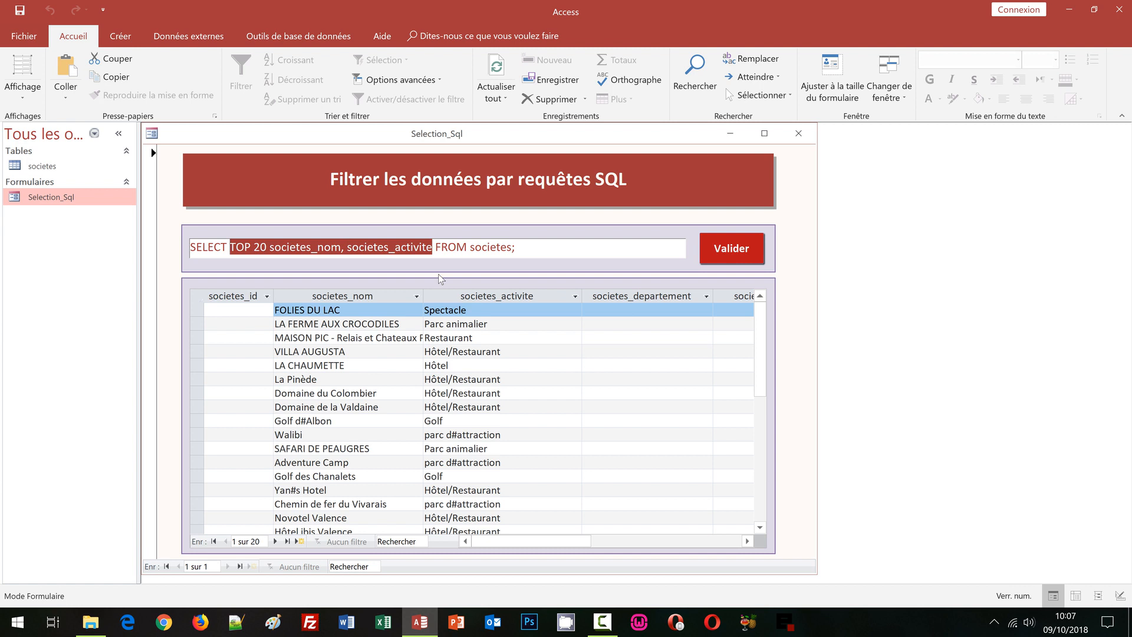
{"action": "type", "text": "*"}
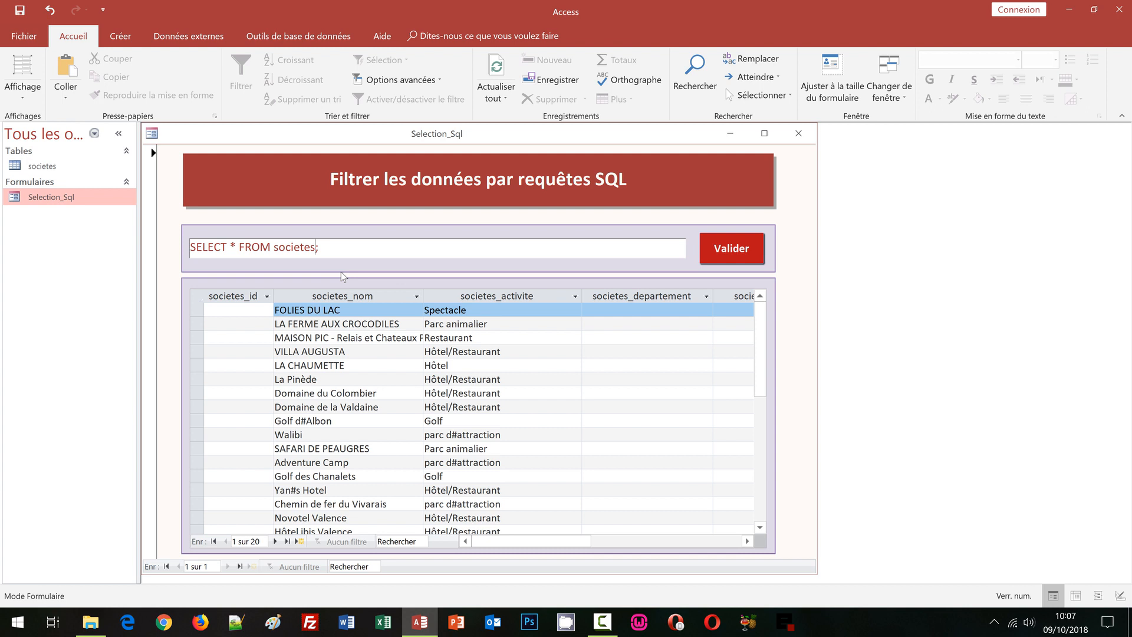
Step: Add ORDER BY societes_activite, societes_departement, societes_ville before the semicolon and run the query
{"action": "key", "text": "Caps_Lock"}
{"action": "key", "text": "Caps_Lock"}
{"action": "type", "text": "societes_"}
{"action": "key", "text": "ctrl+shift+Left"}
{"action": "key", "text": "Right"}
{"action": "type", "text": "activite"}
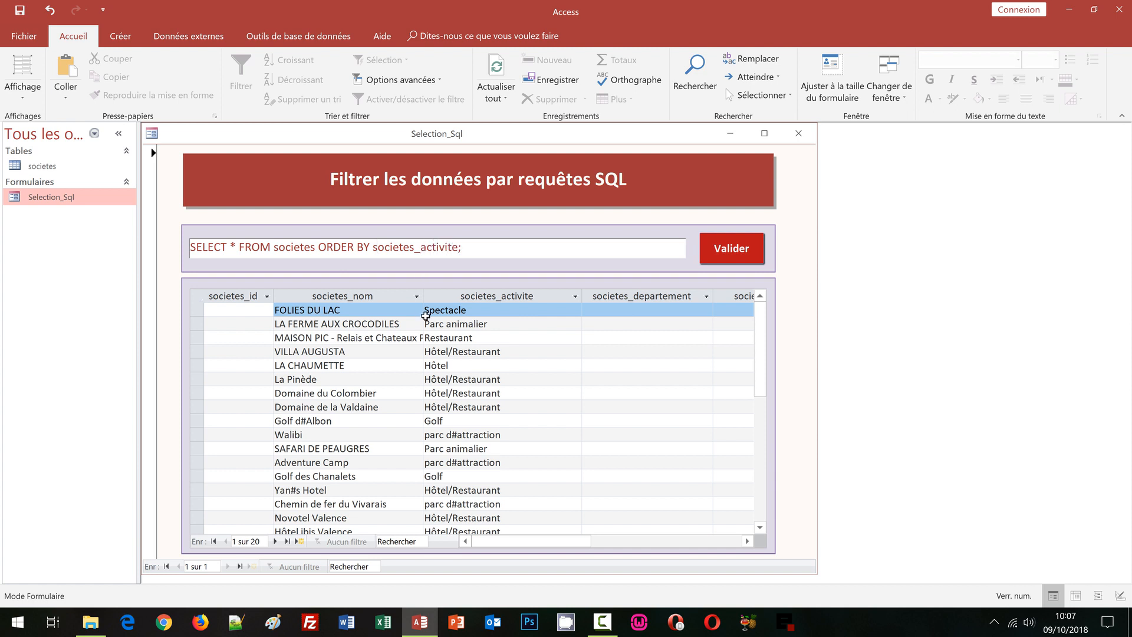
{"action": "type", "text": ", societes_departement, societes_"}
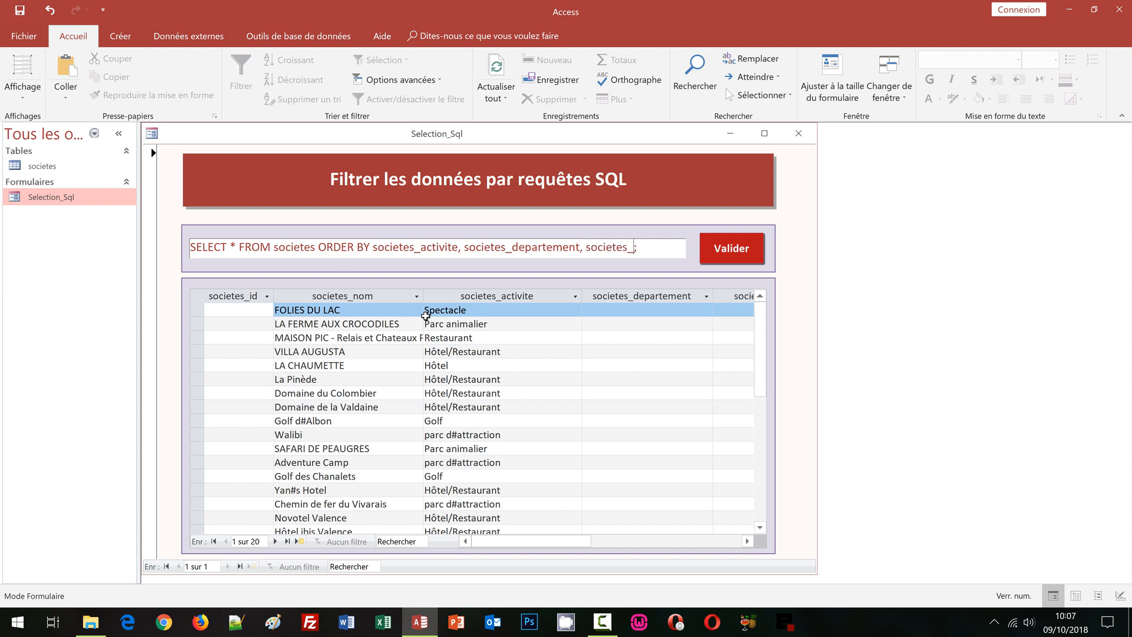
{"action": "type", "text": "ville"}
{"action": "key", "text": "Return"}
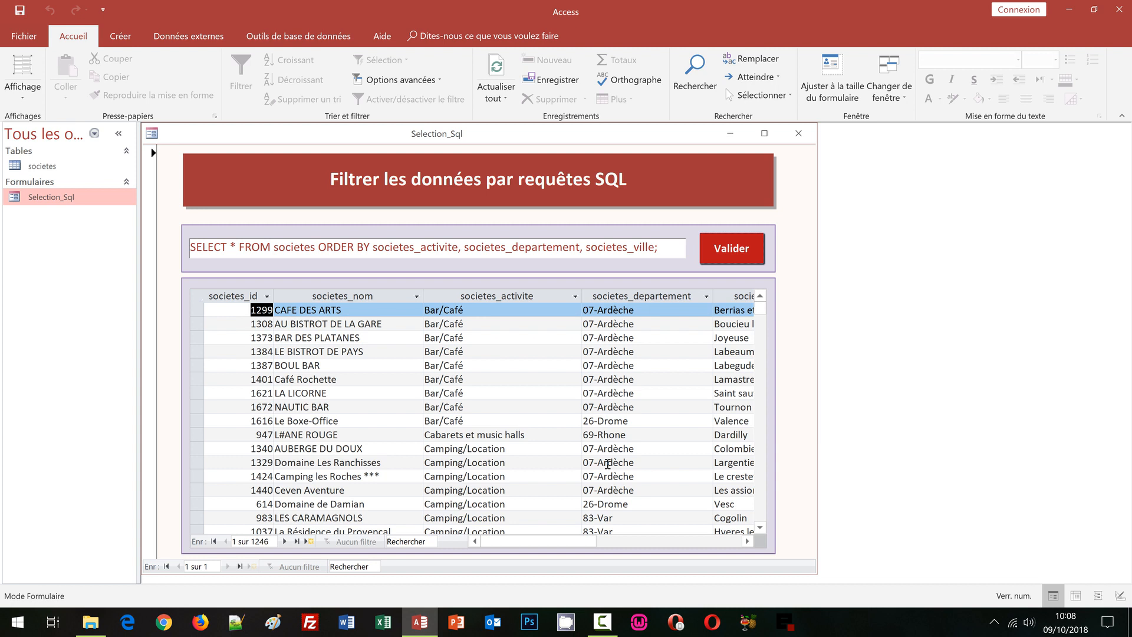
Step: Move societes_departement to the front of the ORDER BY list, run the query, and narrow the societes_activite column in the results
{"action": "left_click", "coordinate": [581, 248]}
{"action": "left_click_drag", "start_coordinate": [583, 248], "coordinate": [463, 247]}
{"action": "key", "text": "ctrl+c"}
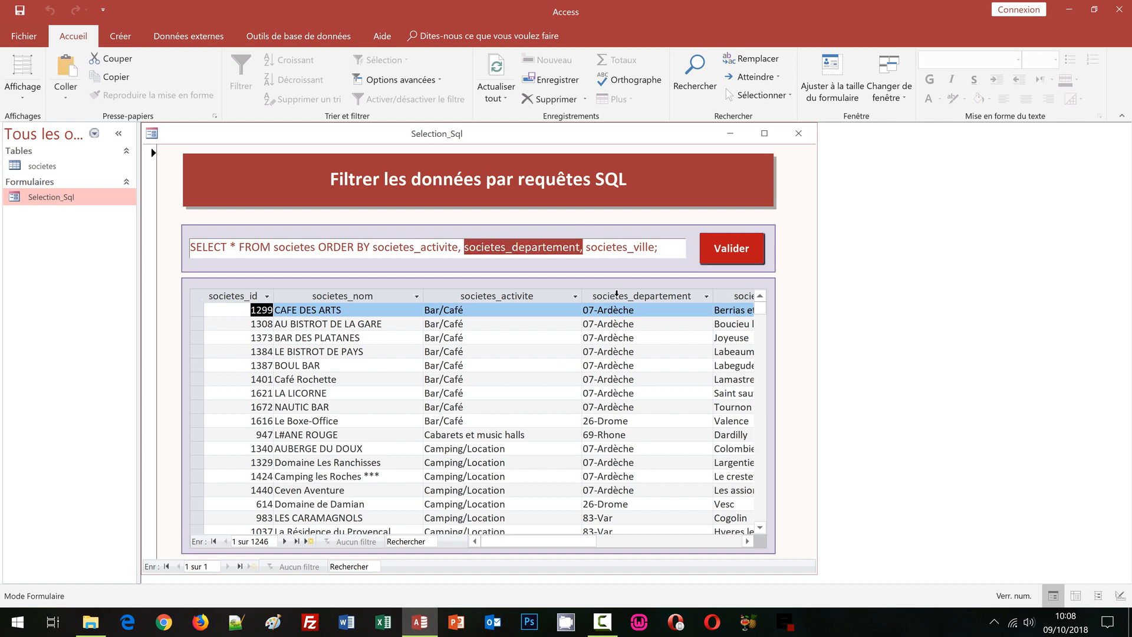
{"action": "key", "text": "Delete"}
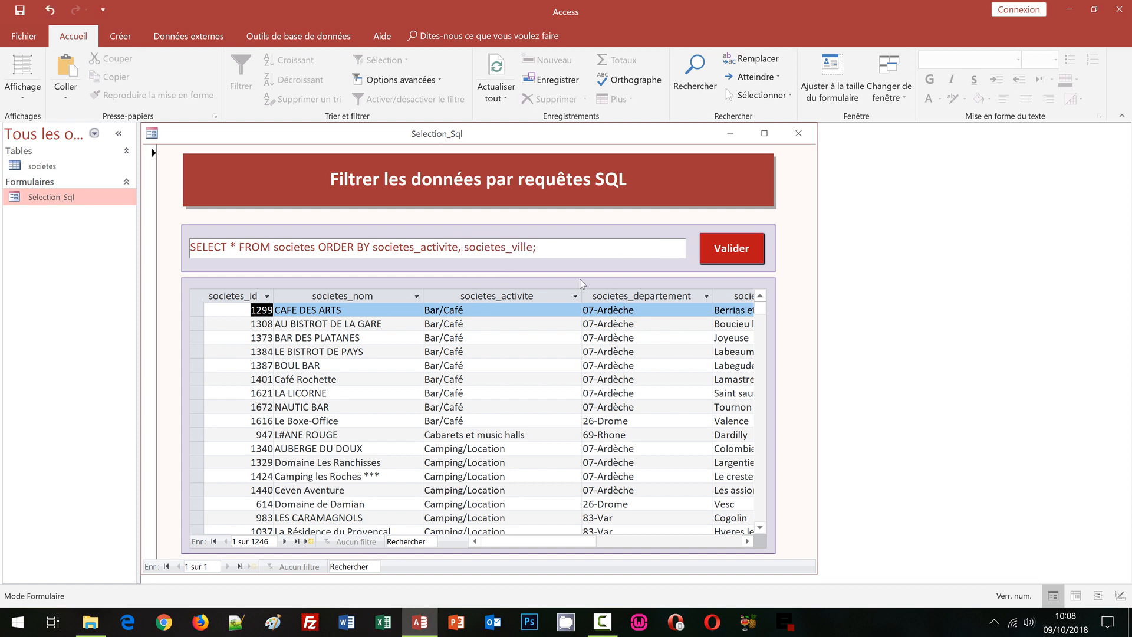
{"action": "left_click", "coordinate": [372, 245]}
{"action": "key", "text": "ctrl+v"}
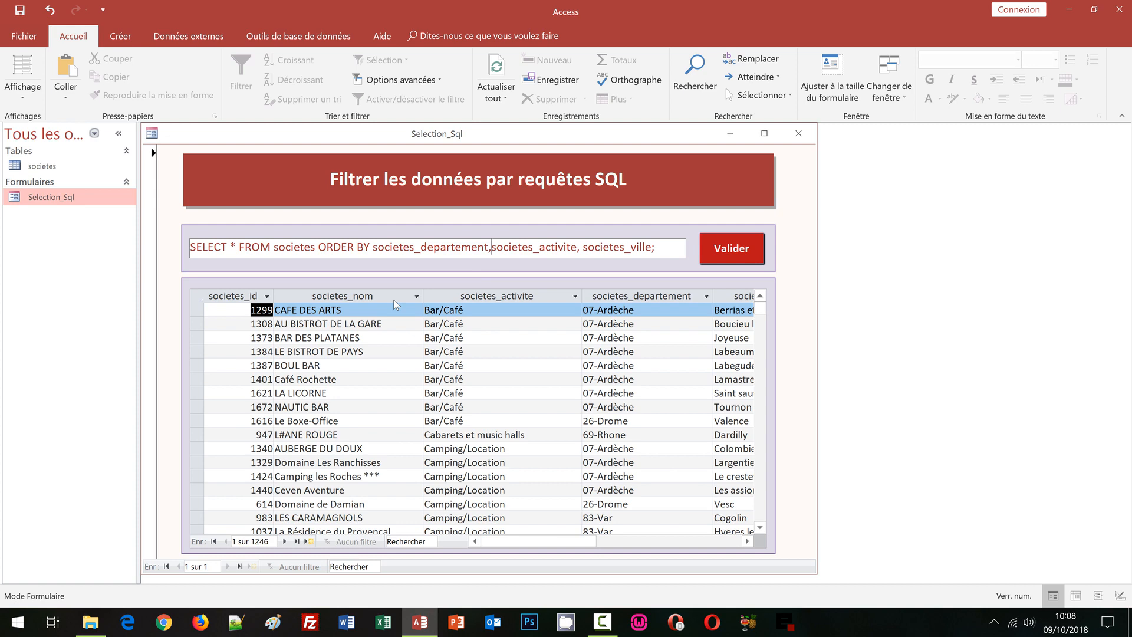
{"action": "key", "text": "Return"}
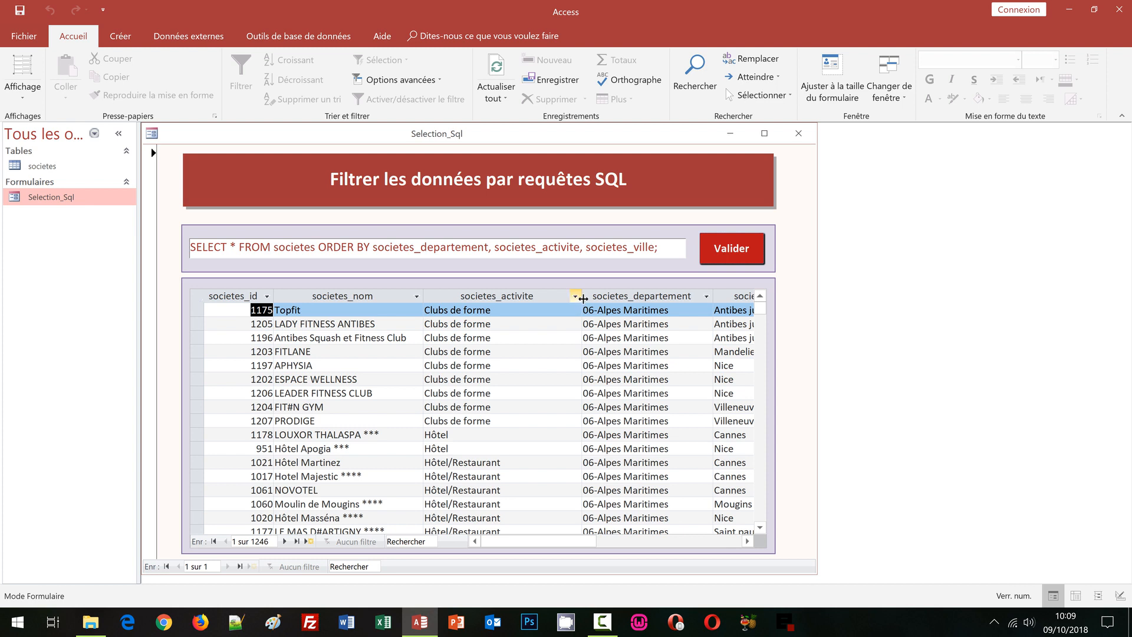
{"action": "left_click_drag", "start_coordinate": [582, 300], "coordinate": [531, 299]}
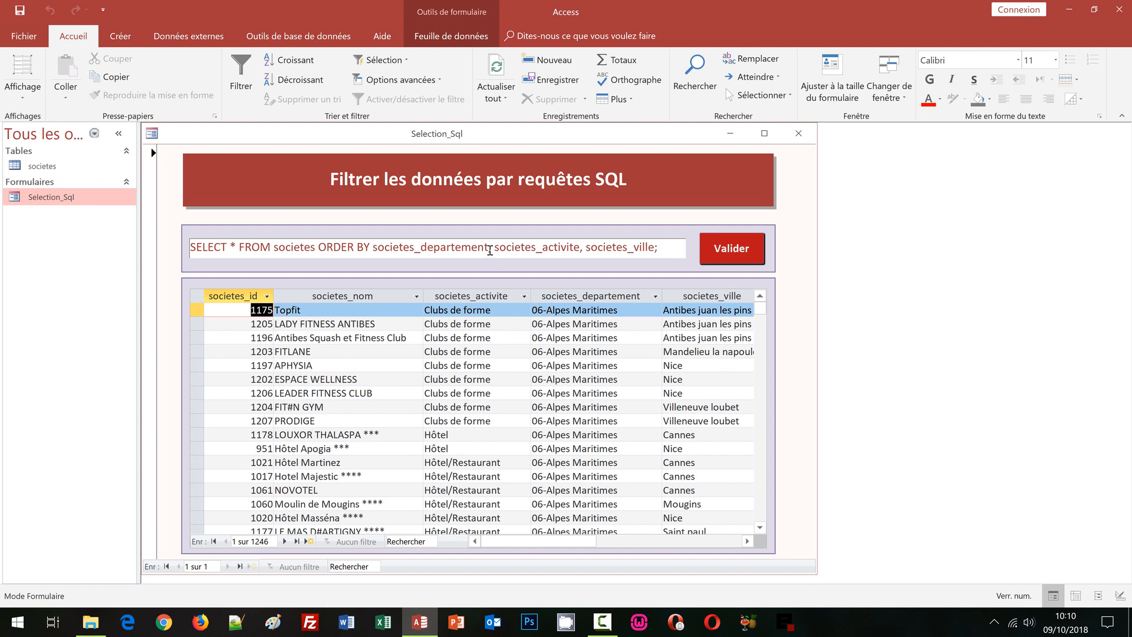
Step: Add DESC after societes_departement in the ORDER BY clause and run the query
{"action": "left_click", "coordinate": [489, 249]}
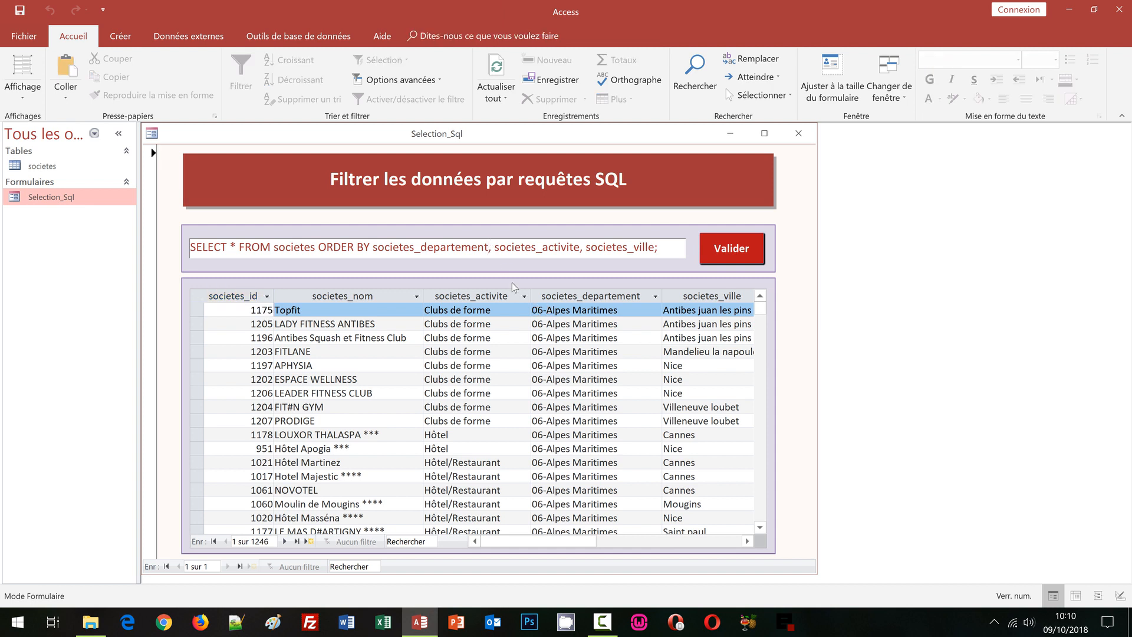
{"action": "key", "text": "Caps_Lock"}
{"action": "type", "text": "DESC"}
{"action": "key", "text": "Caps_Lock"}
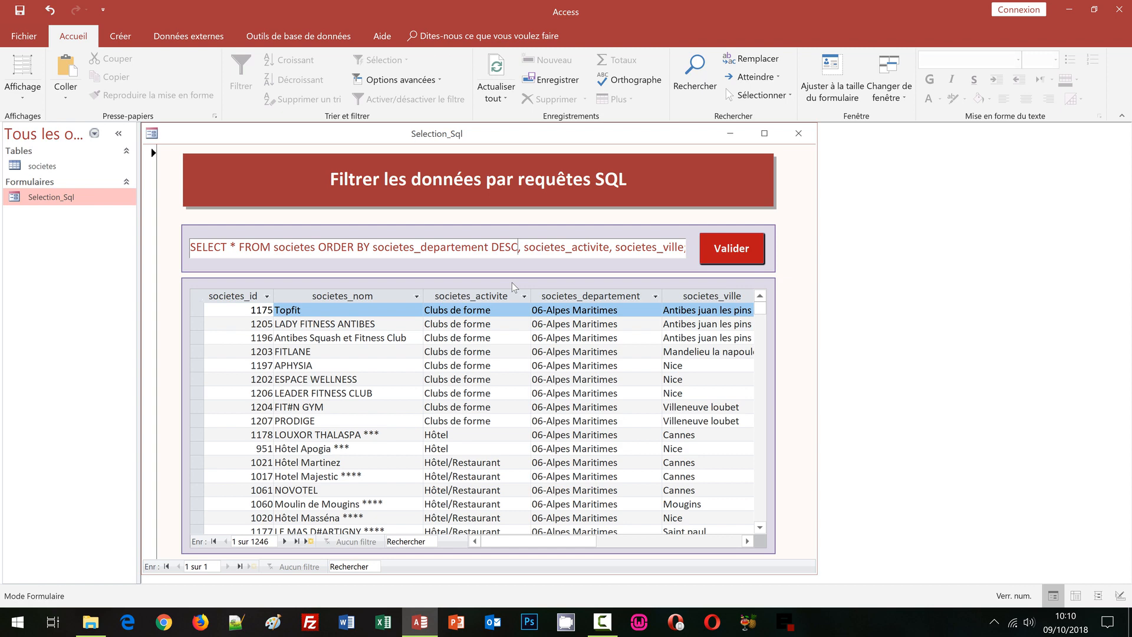
{"action": "key", "text": "Return"}
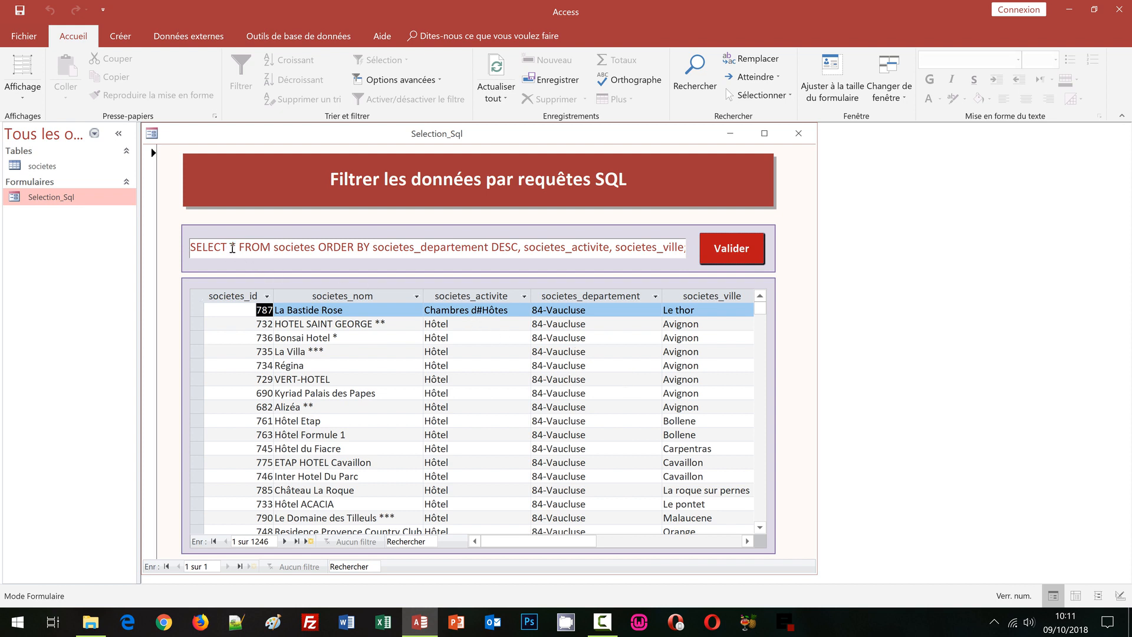
Step: Remove the * after SELECT in the query
{"action": "left_click", "coordinate": [231, 248]}
{"action": "key", "text": "shift+End"}
{"action": "key", "text": "Delete"}
{"action": "key", "text": "ctrl+z"}
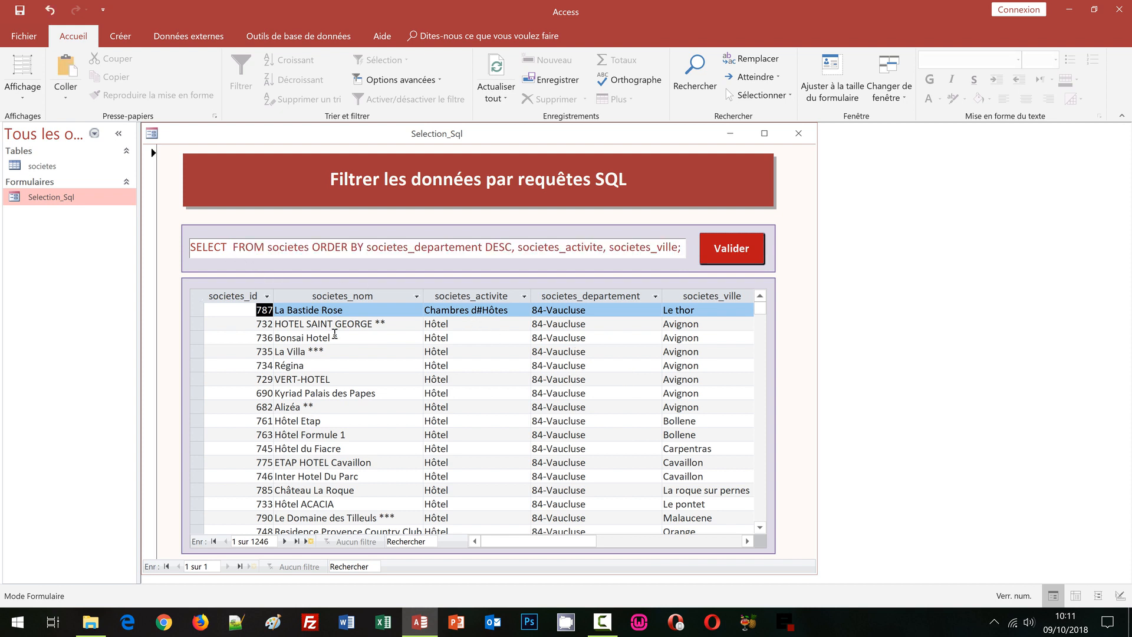
{"action": "type", "text": "TOP"}
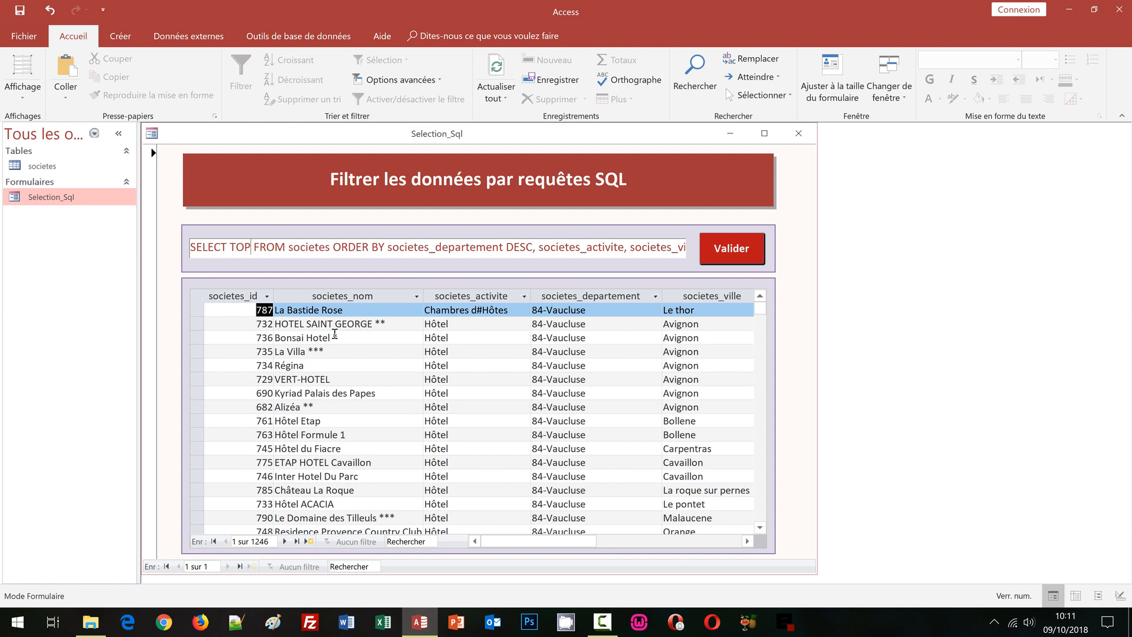
{"action": "key", "text": "BackSpace"}
{"action": "key", "text": "BackSpace"}
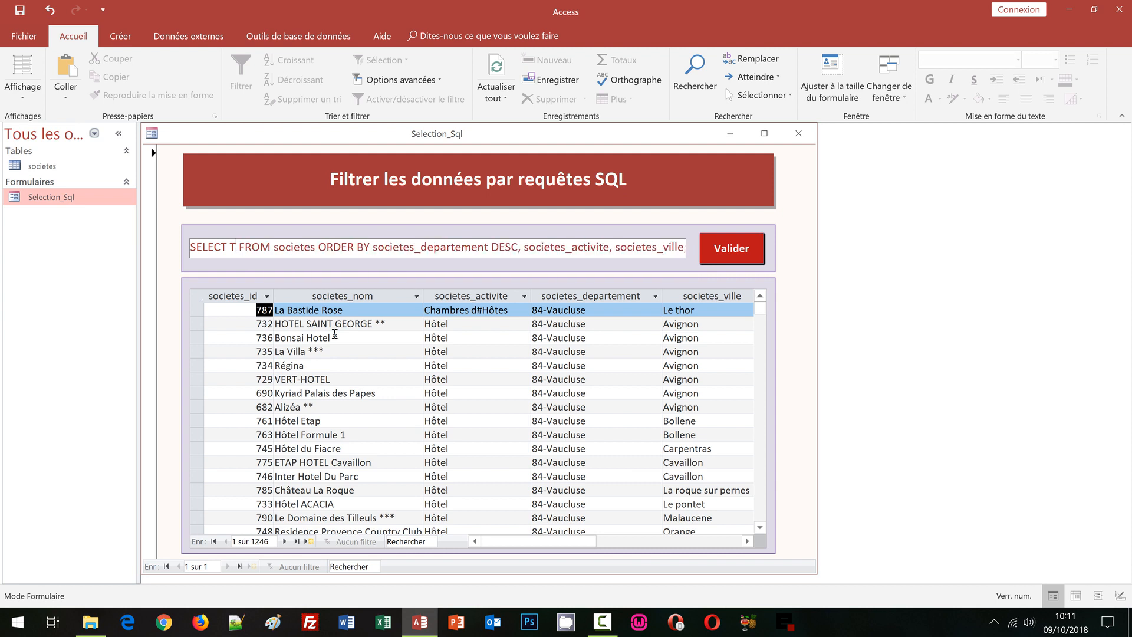
{"action": "key", "text": "BackSpace"}
Step: Insert DISTINCT TOP 5 after SELECT in the query
{"action": "key", "text": "Caps_Lock"}
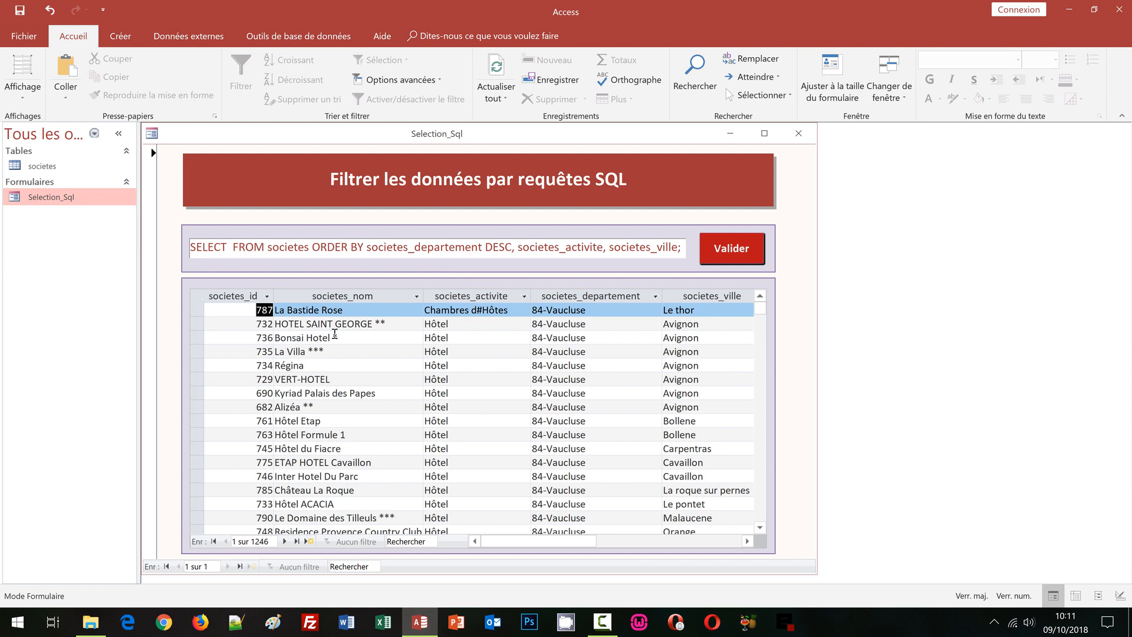
{"action": "type", "text": "DISTINCT"}
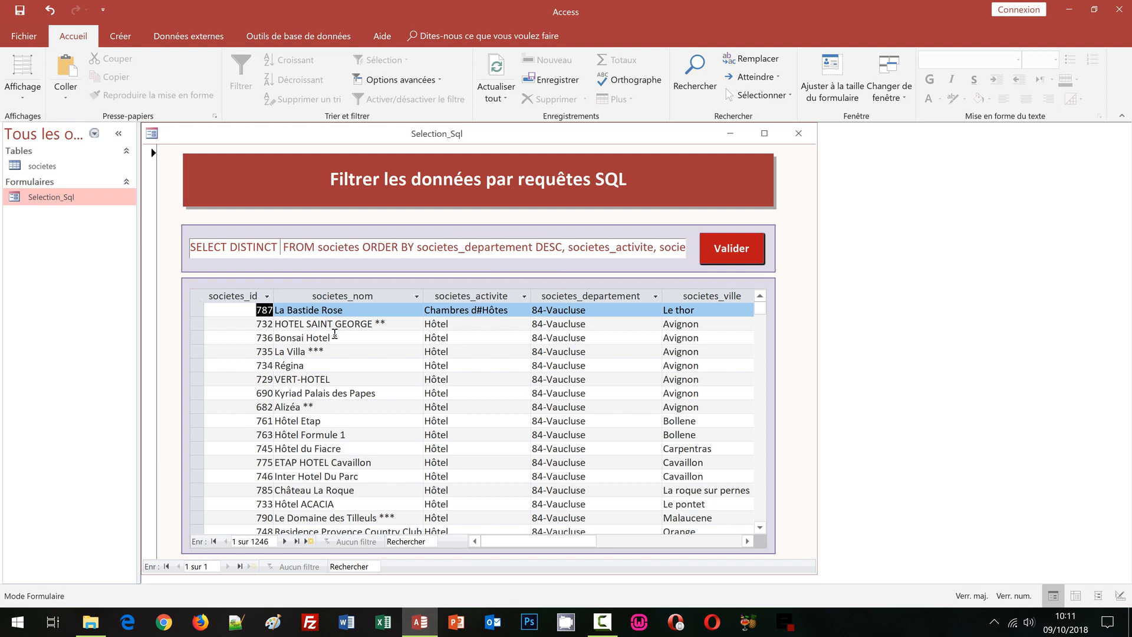
{"action": "type", "text": " TOP"}
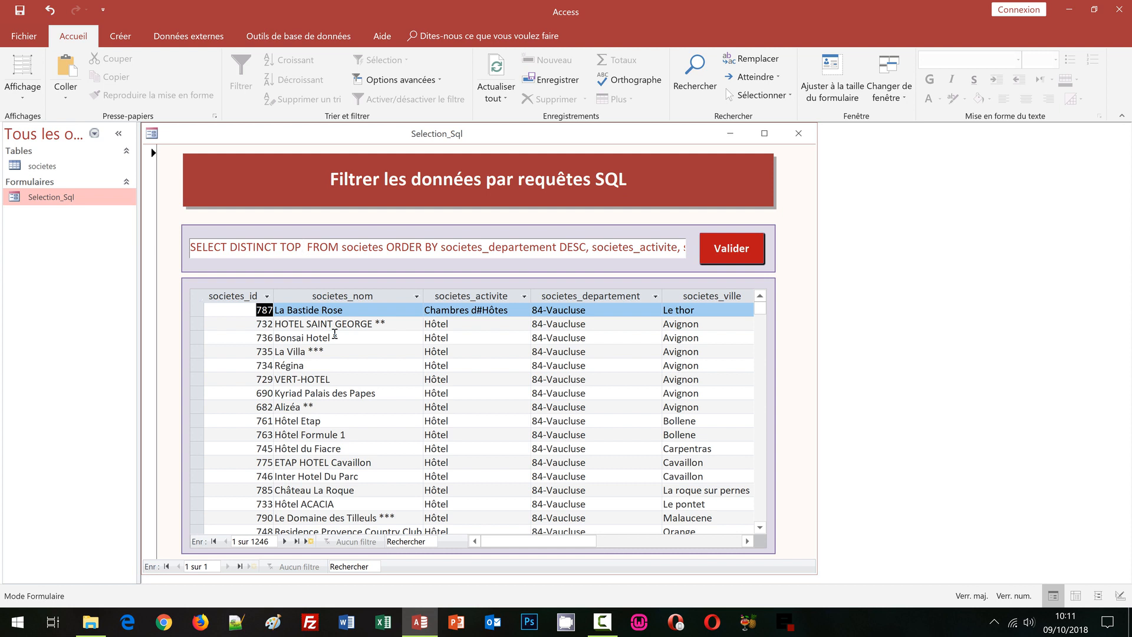
{"action": "type", "text": " 5"}
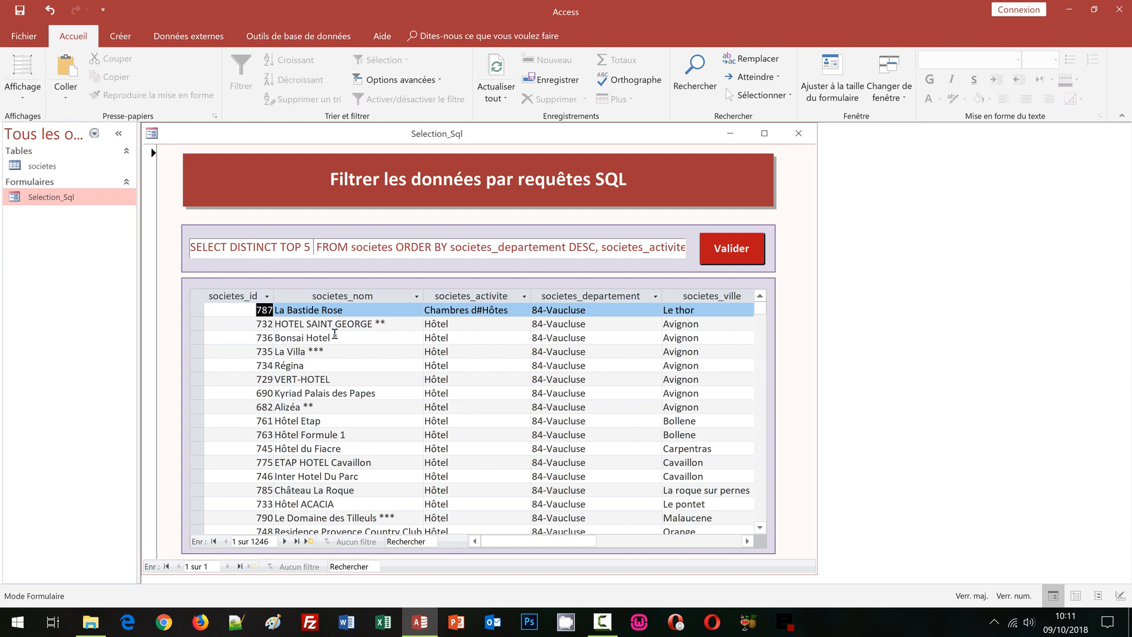
{"action": "type", "text": "SOCIE"}
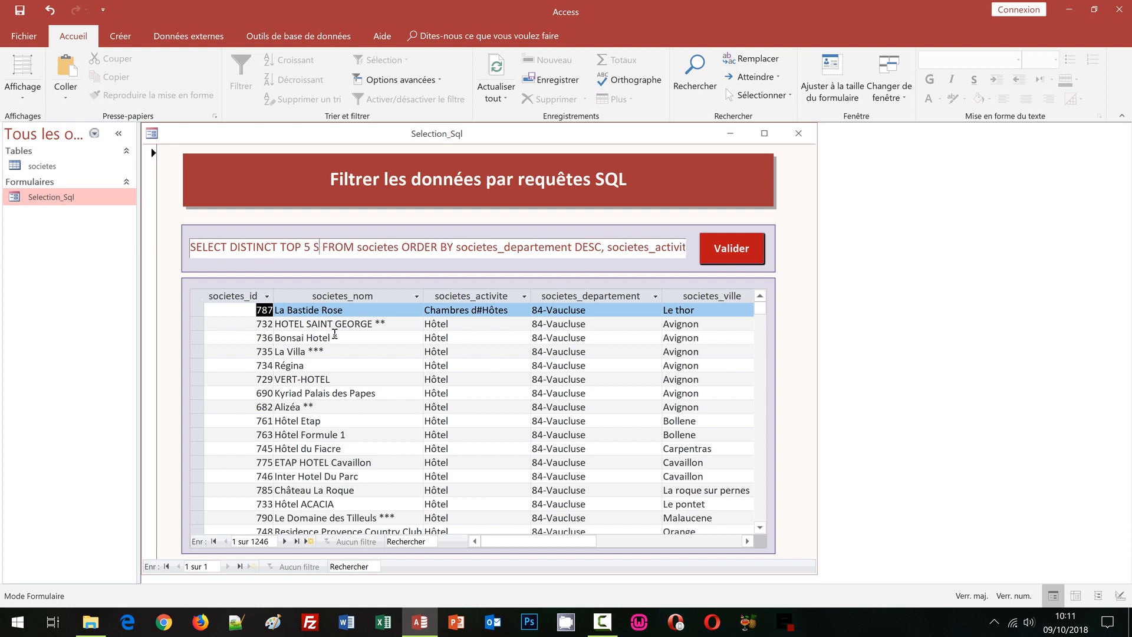
{"action": "key", "text": "BackSpace"}
{"action": "key", "text": "BackSpace"}
{"action": "key", "text": "BackSpace"}
{"action": "key", "text": "BackSpace"}
{"action": "key", "text": "BackSpace"}
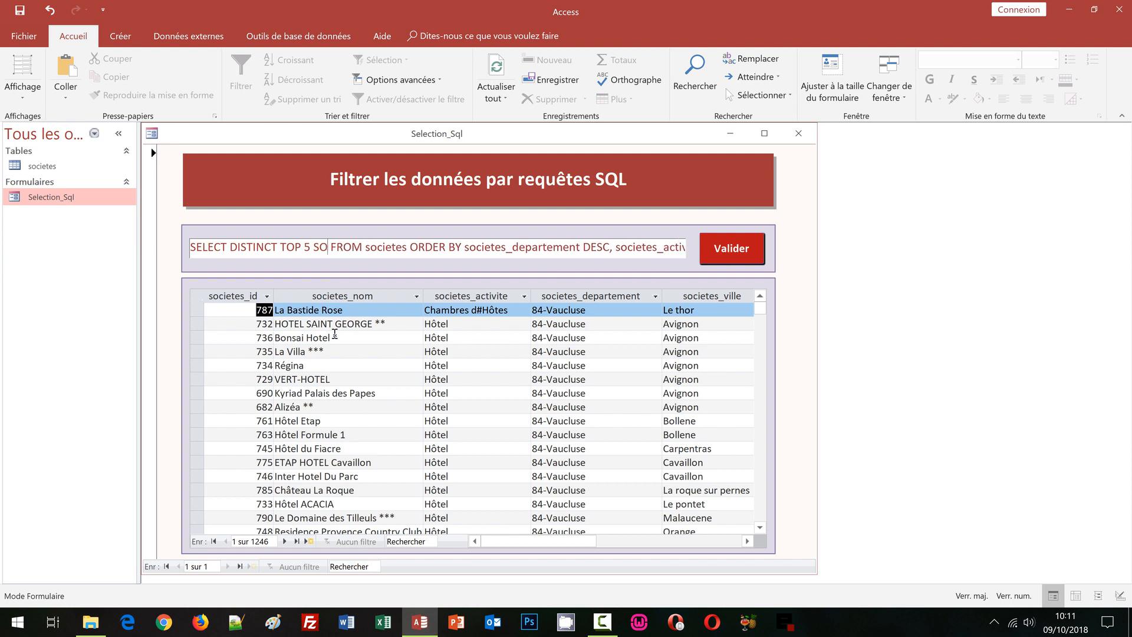
Step: Enter societes_departement as the selected field after DISTINCT TOP 5
{"action": "key", "text": "Caps_Lock"}
{"action": "type", "text": "societes_de"}
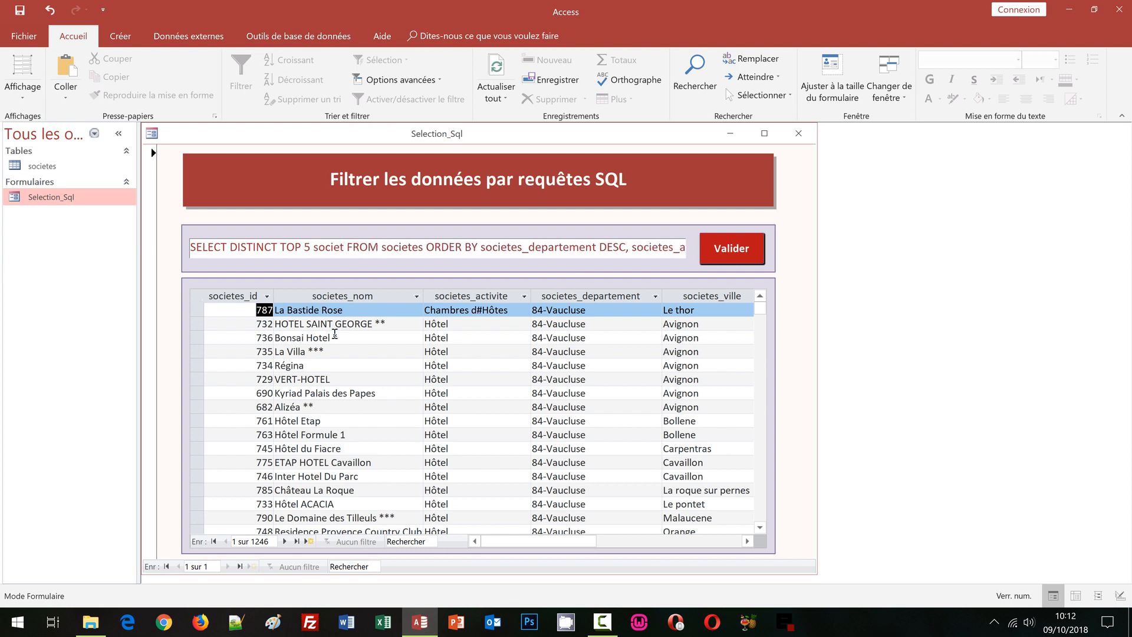
{"action": "type", "text": "partement"}
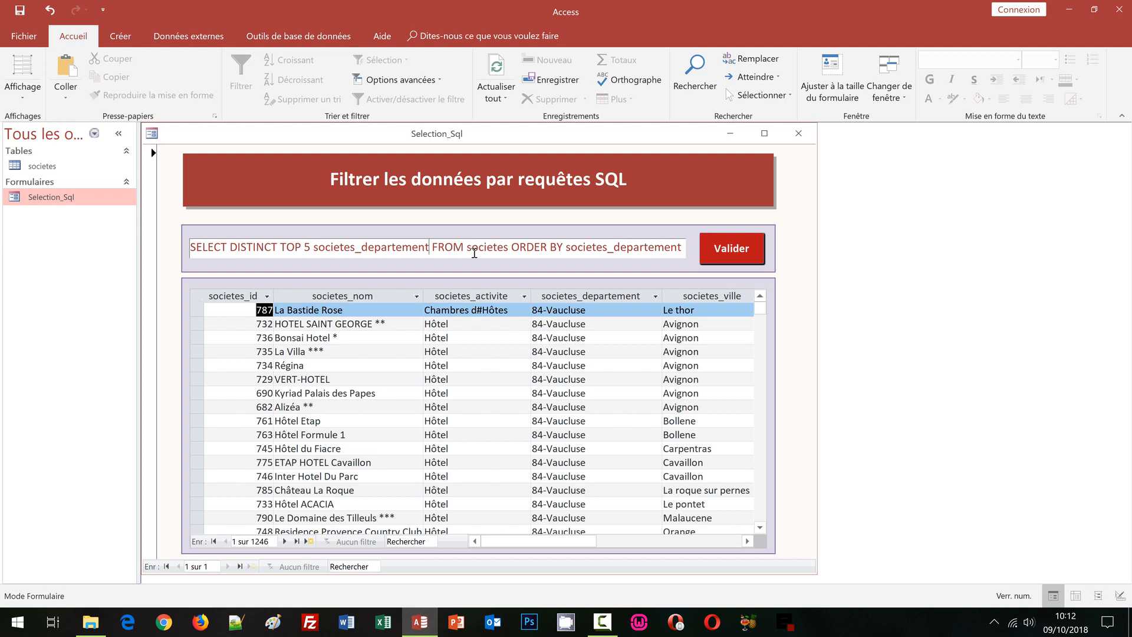
{"action": "type", "text": "1"}
{"action": "key", "text": "BackSpace"}
Step: Remove societes_activite and societes_ville from the ORDER BY clause, keeping societes_departement DESC, and run the query
{"action": "key", "text": "ctrl+Right"}
{"action": "key", "text": "ctrl+Right"}
{"action": "key", "text": "ctrl+Right"}
{"action": "key", "text": "ctrl+Left"}
{"action": "key", "text": "ctrl+shift+Right"}
{"action": "key", "text": "ctrl+shift+Right"}
{"action": "key", "text": "ctrl+shift+Right"}
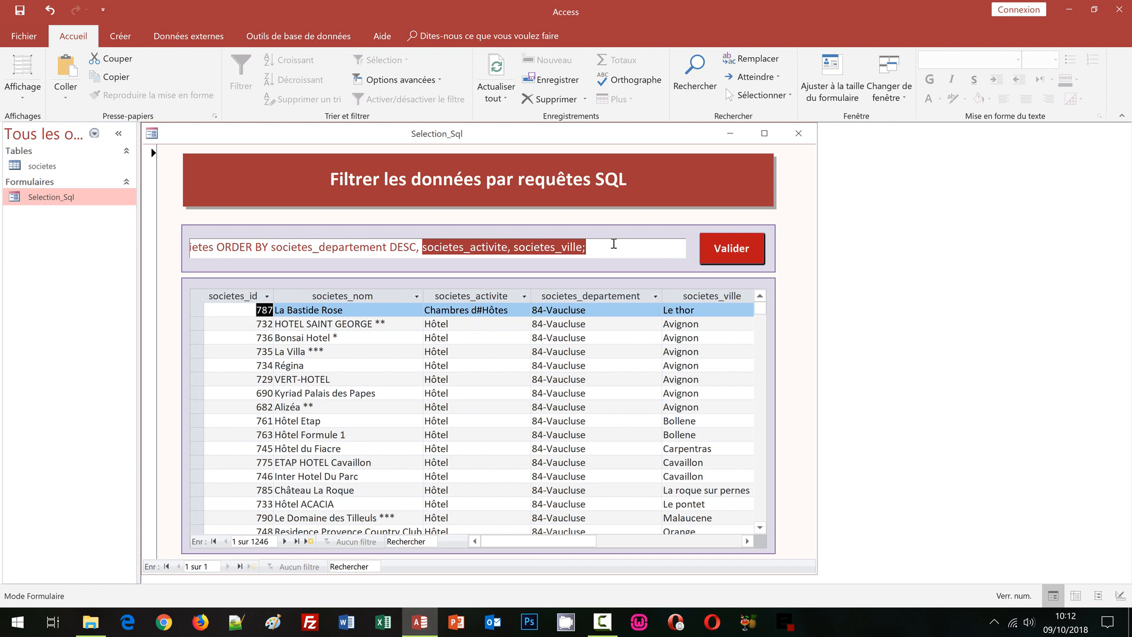
{"action": "key", "text": "BackSpace"}
{"action": "key", "text": "BackSpace"}
{"action": "key", "text": "Home"}
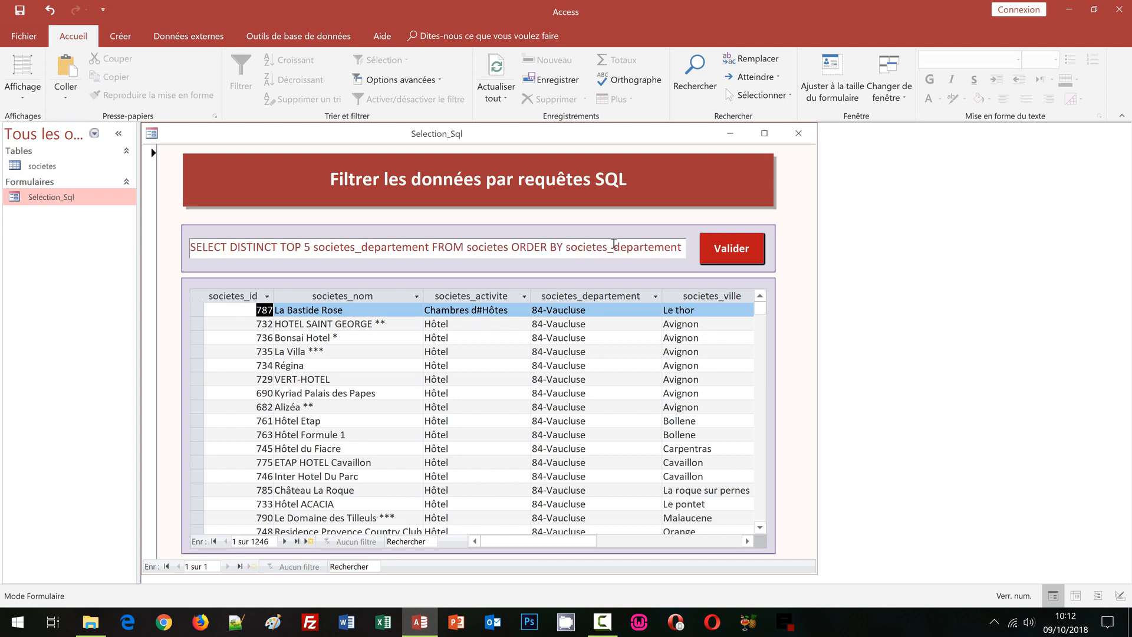
{"action": "key", "text": "Return"}
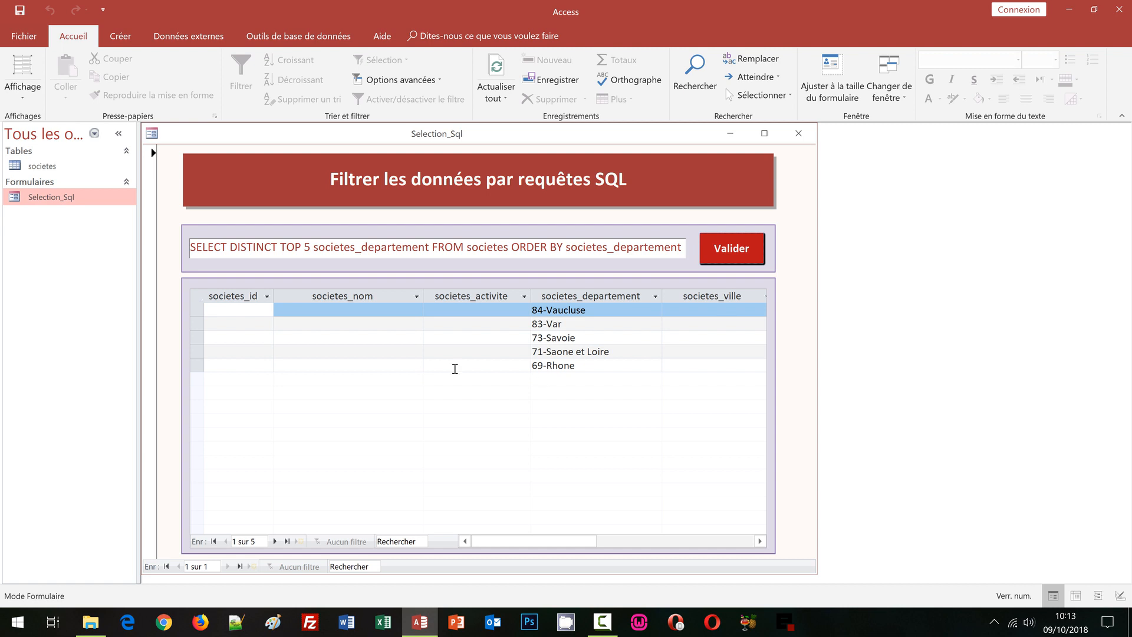
Step: Replace DISTINCT TOP 5 societes_departement with * in the query
{"action": "left_click", "coordinate": [230, 246]}
{"action": "left_click", "coordinate": [431, 246], "text": "shift"}
{"action": "key", "text": "Delete"}
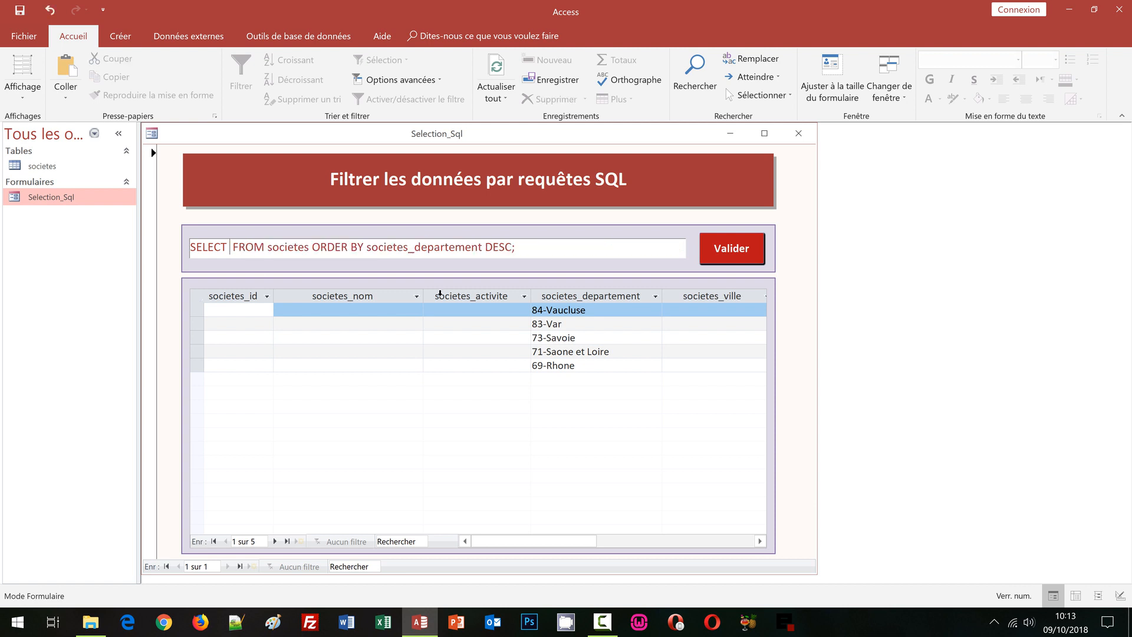
{"action": "type", "text": "*"}
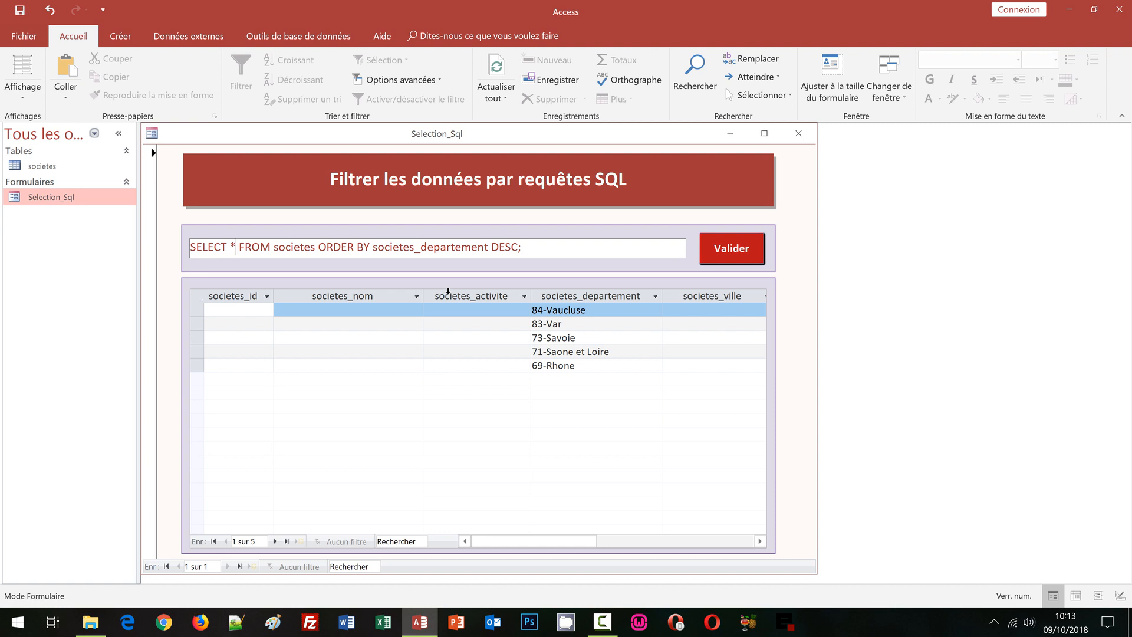
Step: Replace societes_departement DESC with RND(societes_id) in the ORDER BY clause and run the query
{"action": "left_click", "coordinate": [373, 247]}
{"action": "left_click", "coordinate": [519, 248], "text": "shift"}
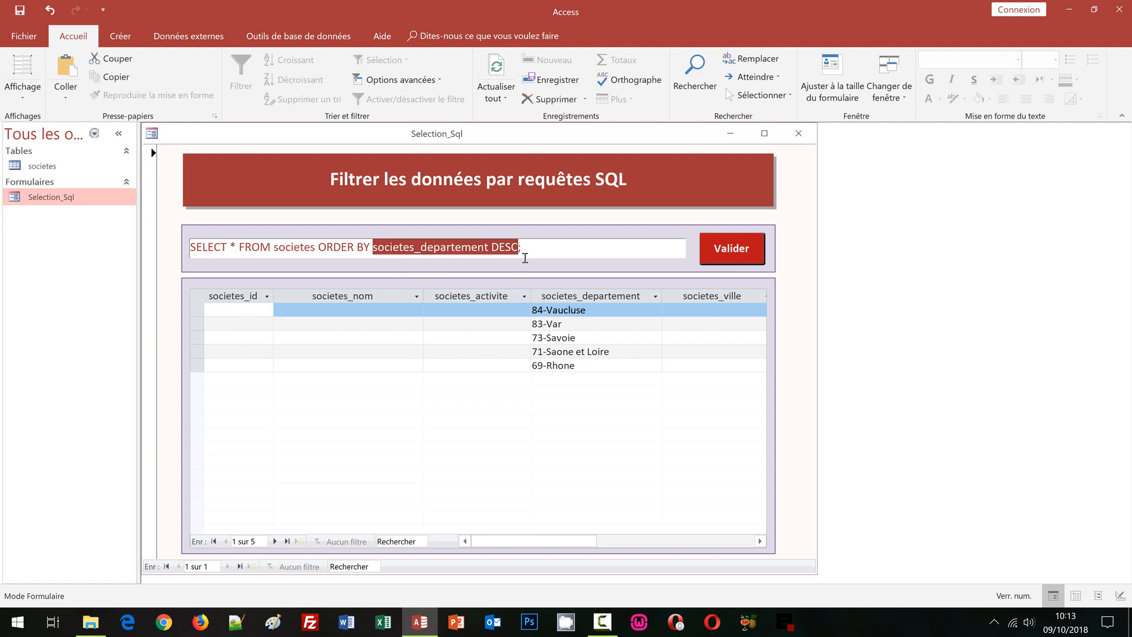
{"action": "key", "text": "BackSpace"}
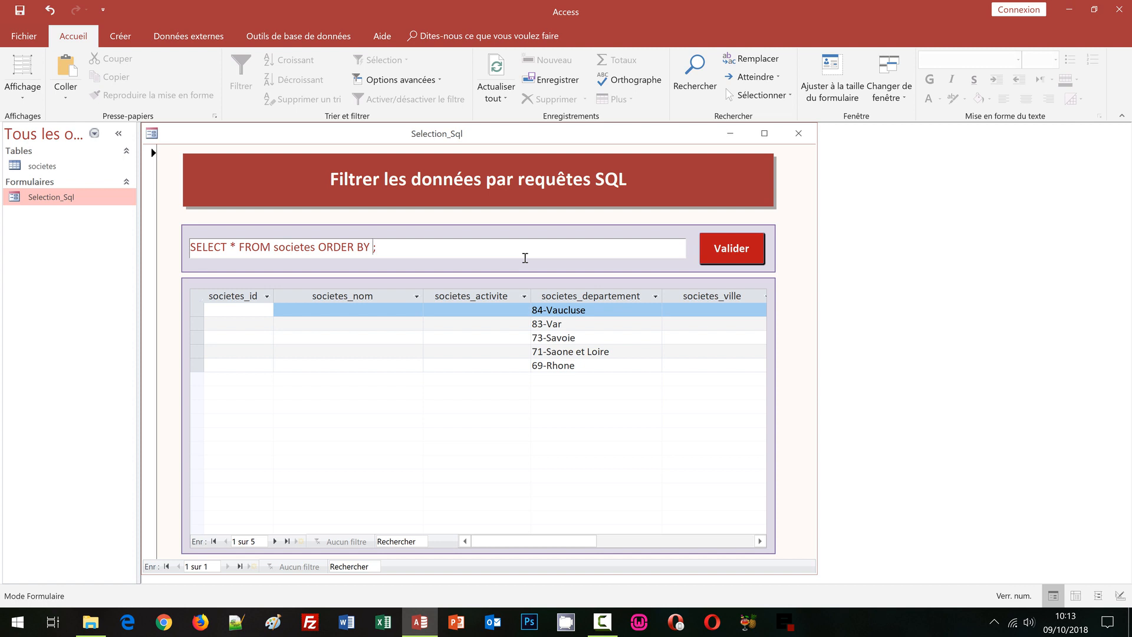
{"action": "key", "text": "Caps_Lock"}
{"action": "type", "text": "RNF"}
{"action": "key", "text": "BackSpace"}
{"action": "type", "text": "D"}
{"action": "key", "text": "Caps_Lock"}
{"action": "type", "text": "(societes_id)"}
{"action": "left_click", "coordinate": [715, 253]}
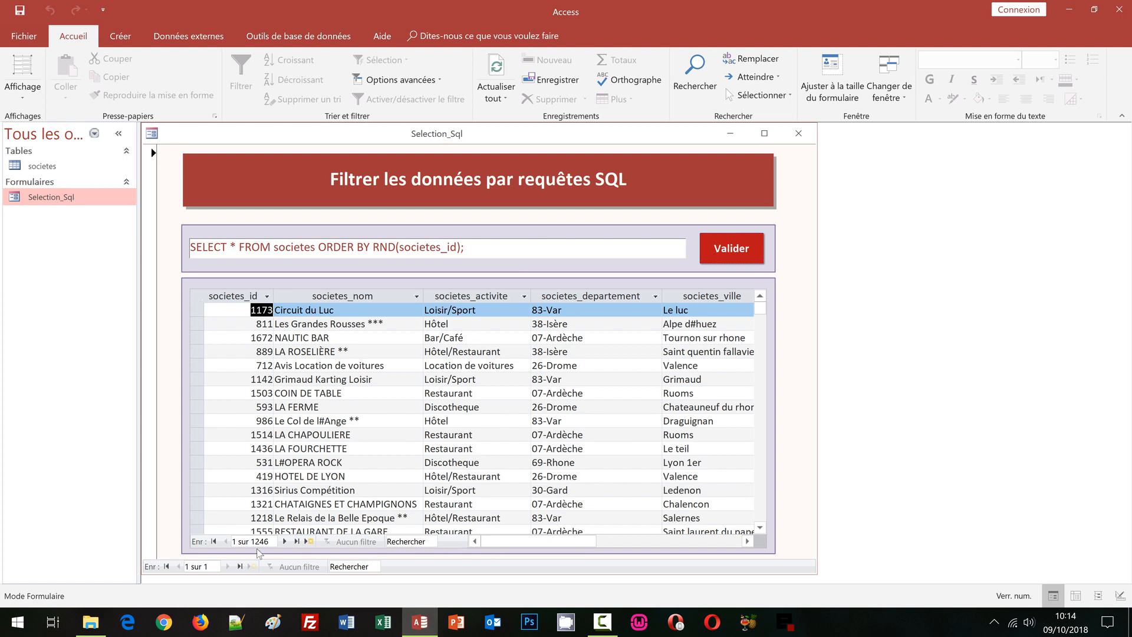
Step: Rerun the RND(societes_id) query six times to reshuffle the records
{"action": "left_click", "coordinate": [727, 257]}
{"action": "left_click", "coordinate": [726, 257]}
{"action": "left_click", "coordinate": [726, 257]}
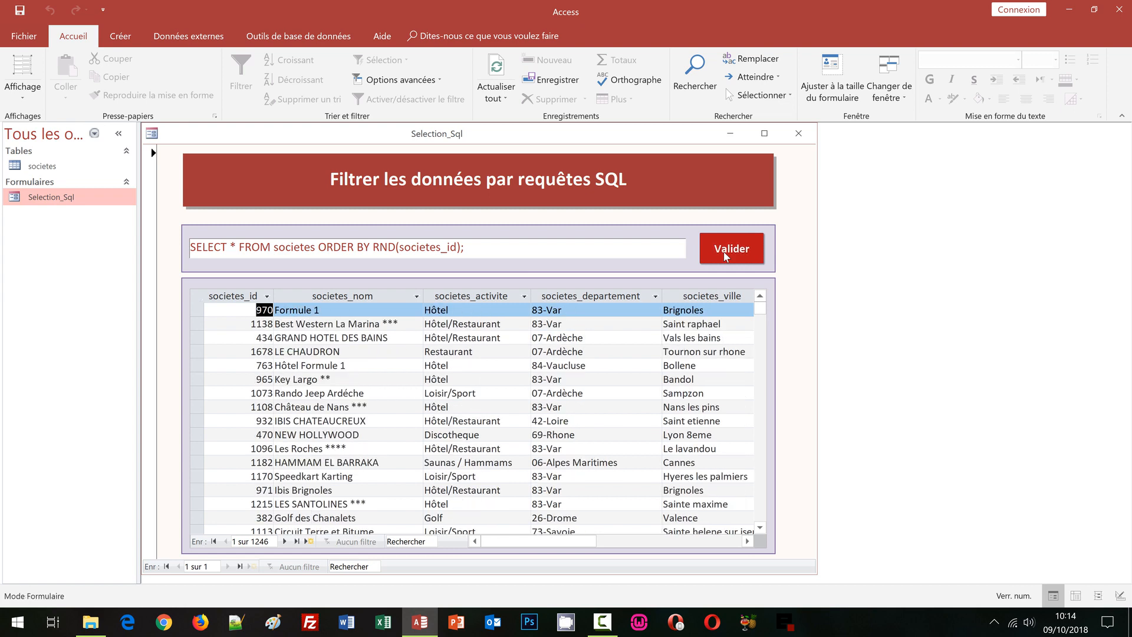
{"action": "left_click", "coordinate": [727, 257]}
{"action": "left_click", "coordinate": [726, 257]}
{"action": "left_click", "coordinate": [727, 257]}
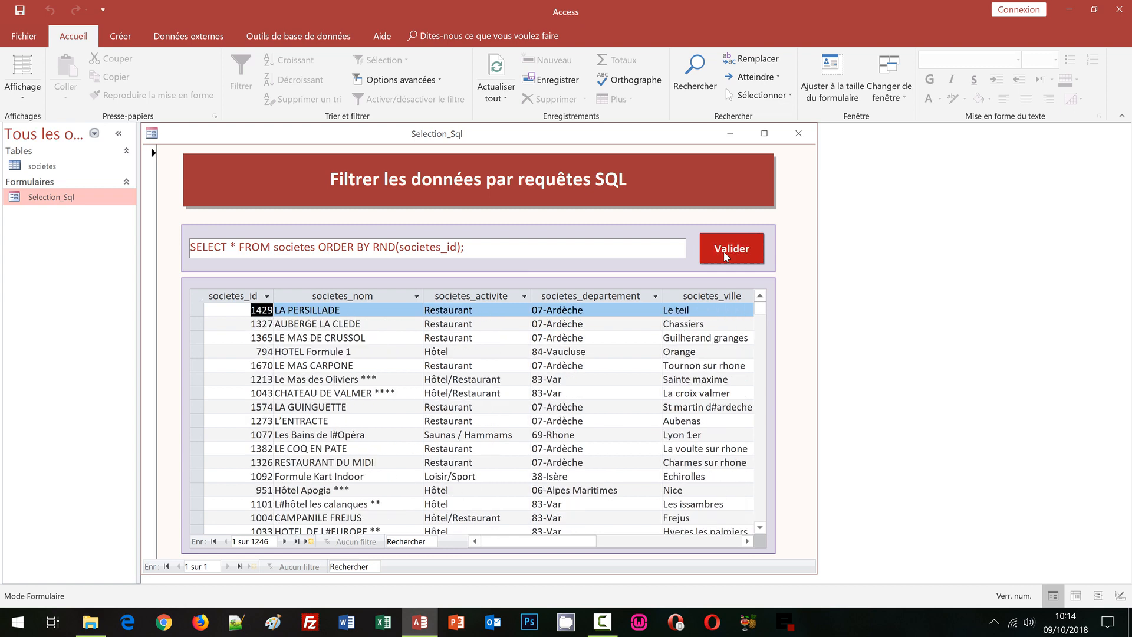
Step: Run the query ordered by RND(societes_id) seven more times to view other random record orders
{"action": "left_click", "coordinate": [726, 257]}
{"action": "left_click", "coordinate": [726, 257]}
{"action": "left_click", "coordinate": [726, 257]}
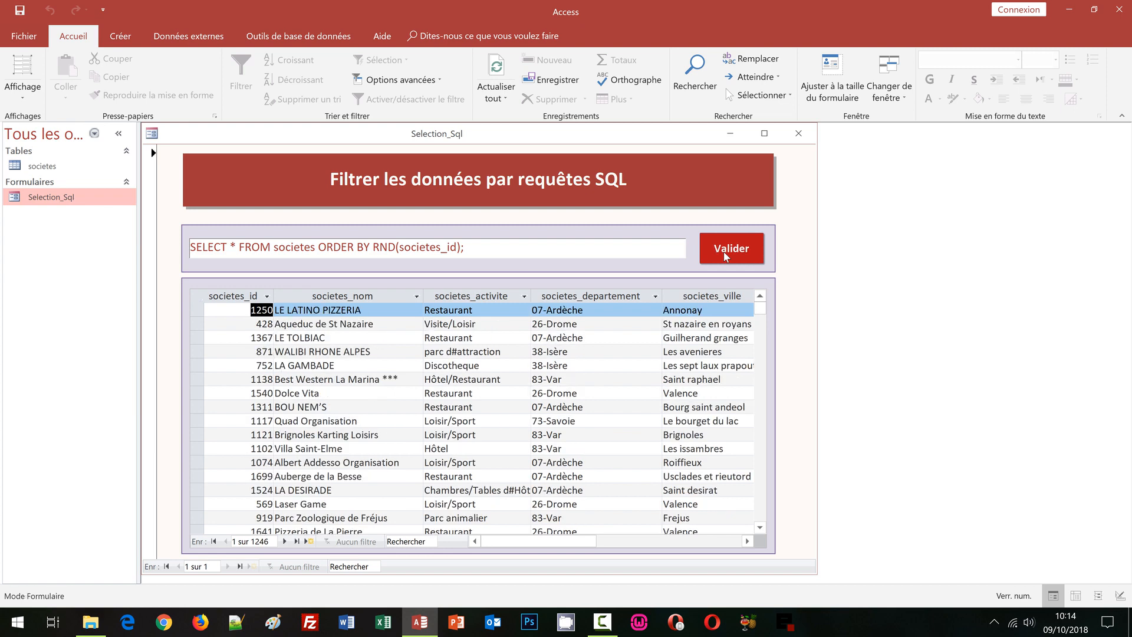
{"action": "left_click", "coordinate": [726, 257]}
{"action": "left_click", "coordinate": [727, 257]}
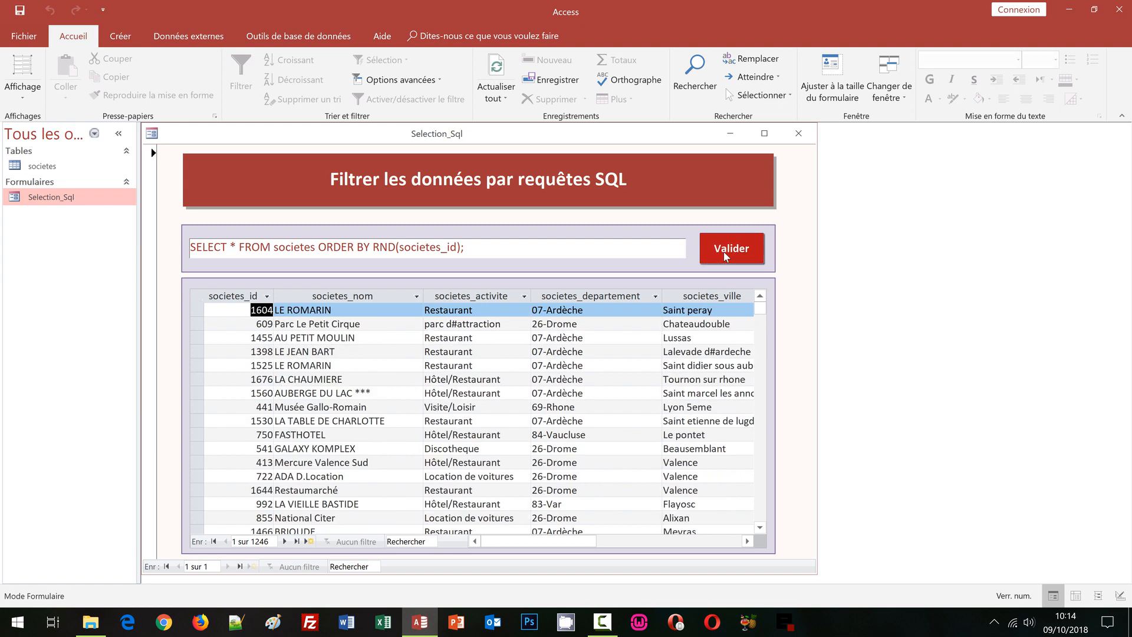
{"action": "left_click", "coordinate": [727, 257]}
{"action": "left_click", "coordinate": [726, 257]}
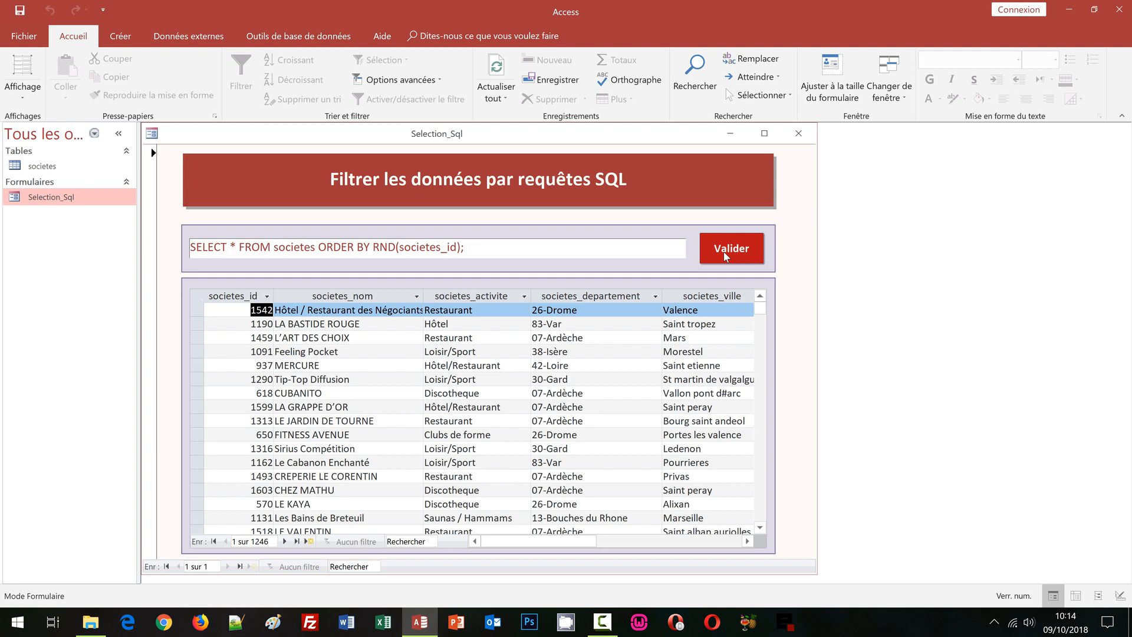
Step: Replace * with TOP 100 societes_nom in the SELECT clause of the randomly ordered query
{"action": "left_click", "coordinate": [232, 248]}
{"action": "key", "text": "shift+Right"}
{"action": "type", "text": "TOP"}
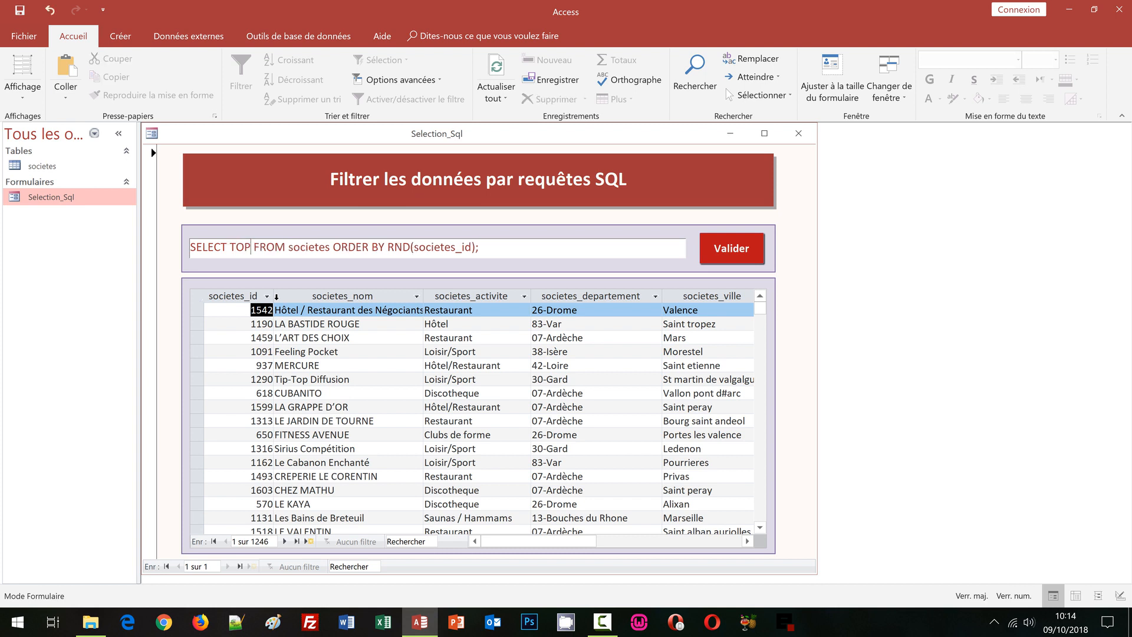
{"action": "type", "text": " 100"}
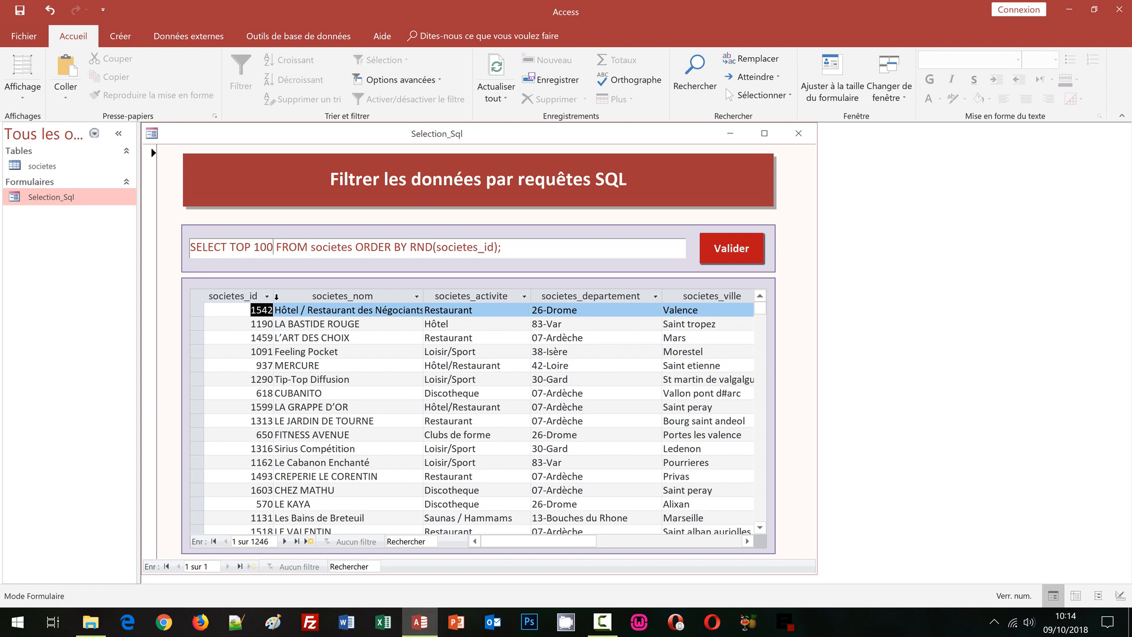
{"action": "type", "text": " societes_"}
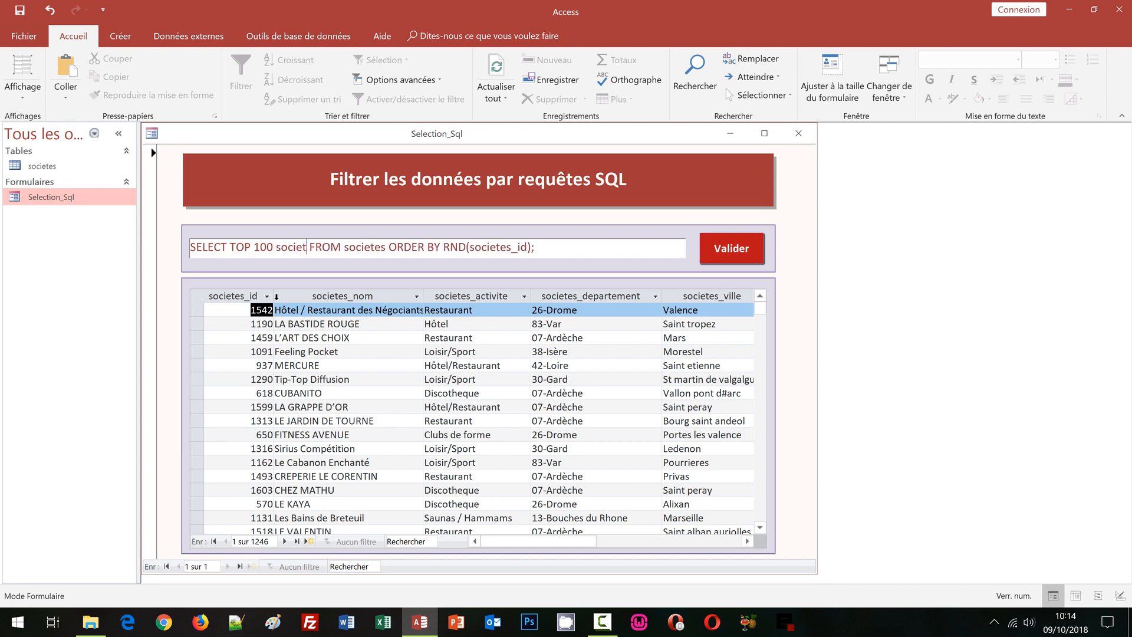
{"action": "type", "text": "nom"}
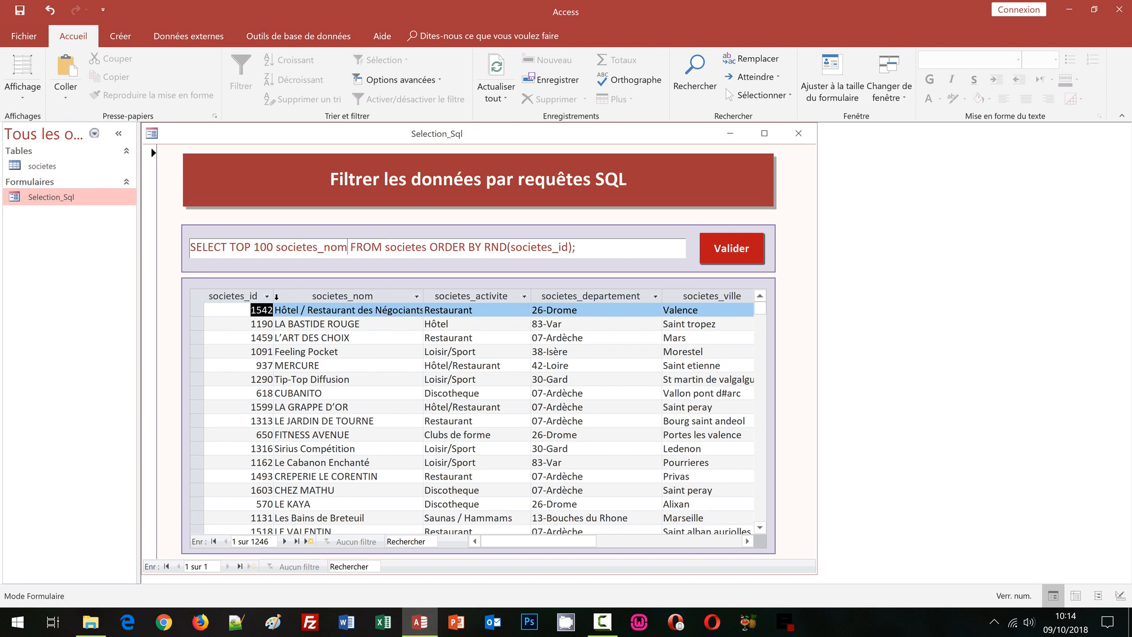
Step: Run the TOP 100 societes_nom query four times to draw random sets of company names
{"action": "left_click", "coordinate": [735, 252]}
{"action": "left_click", "coordinate": [735, 253]}
{"action": "left_click", "coordinate": [735, 253]}
{"action": "left_click", "coordinate": [735, 252]}
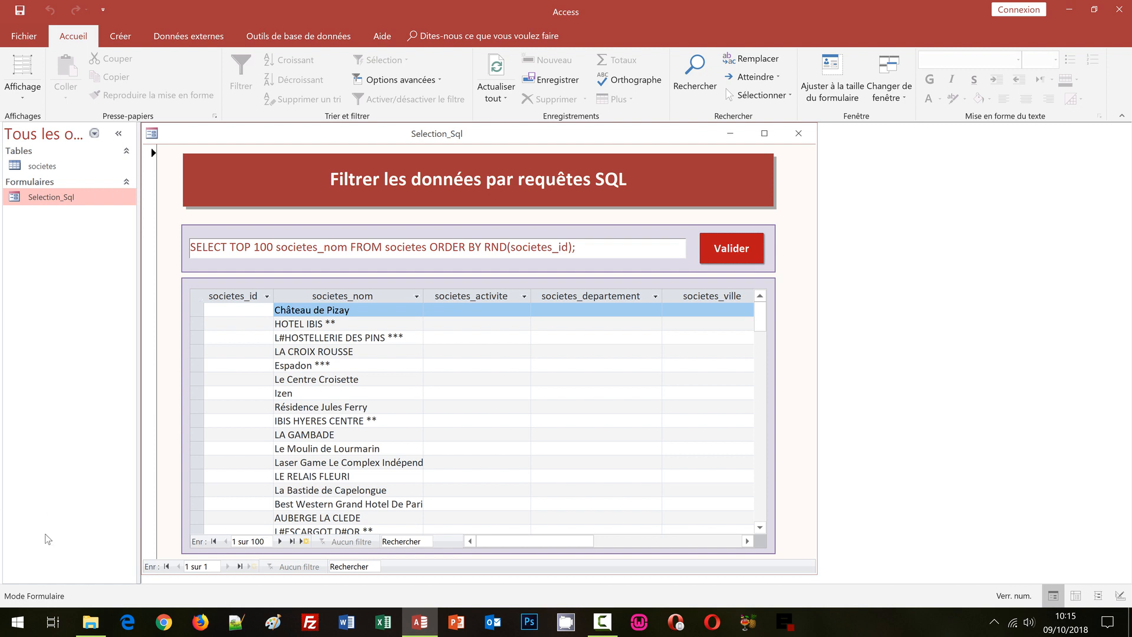
Step: Replace TOP 100 societes_nom with * in the SELECT clause
{"action": "left_click", "coordinate": [348, 250]}
{"action": "key", "text": "ctrl+shift+Left"}
{"action": "key", "text": "ctrl+shift+Left"}
{"action": "key", "text": "ctrl+shift+Left"}
{"action": "key", "text": "ctrl+shift+Left"}
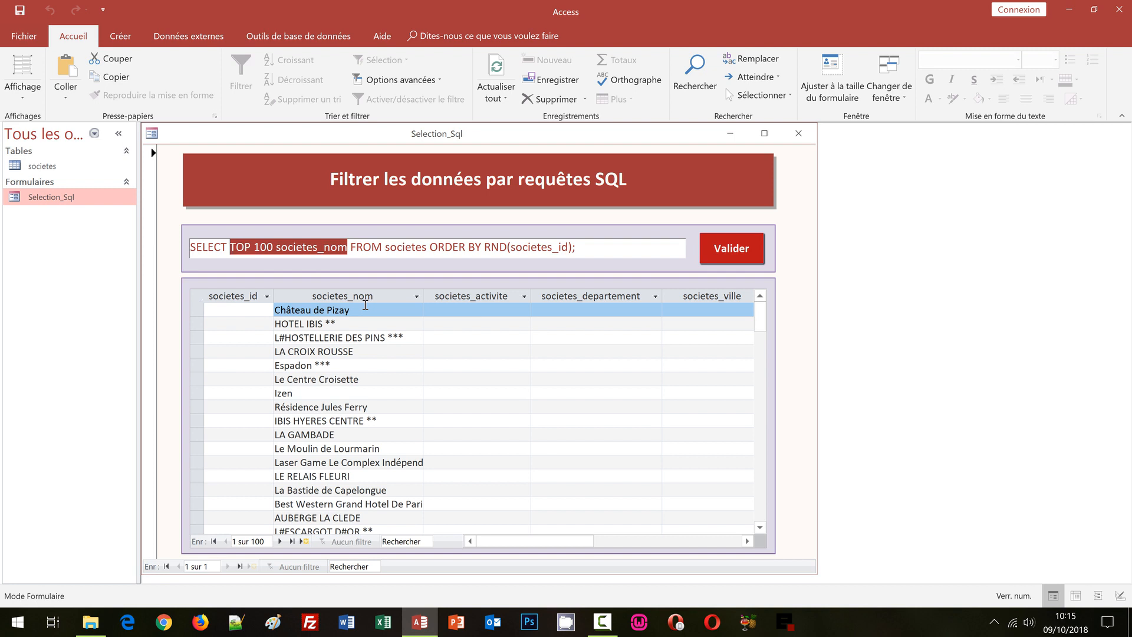
{"action": "type", "text": "*"}
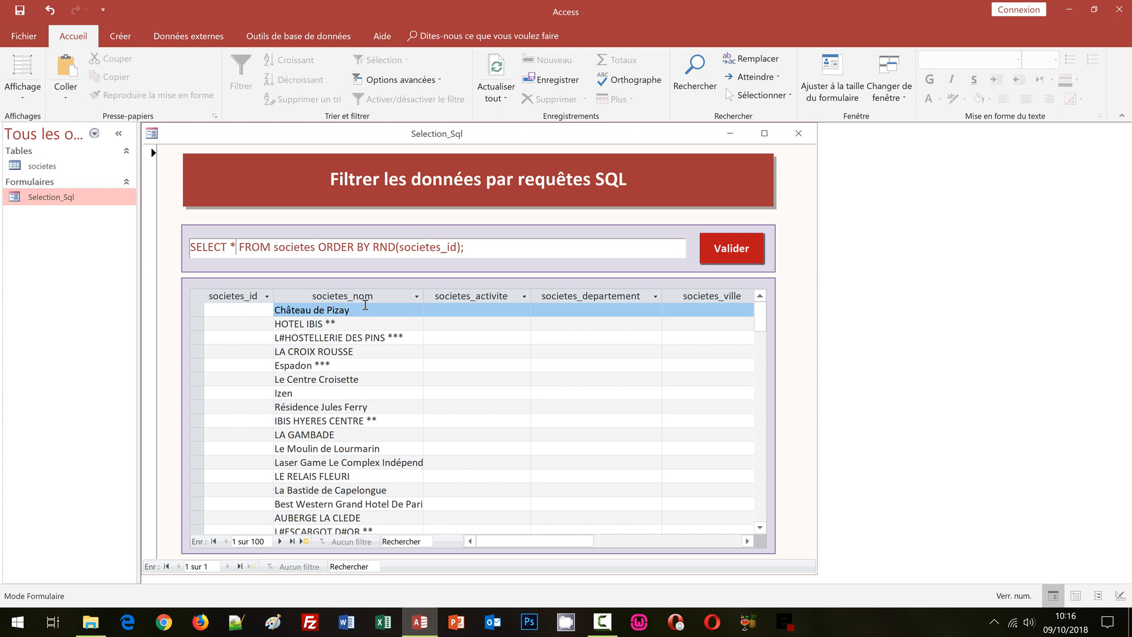
Step: Insert WHERE societes_departement="26-Drome" between the societes table name and the ORDER BY clause
{"action": "left_click", "coordinate": [316, 246]}
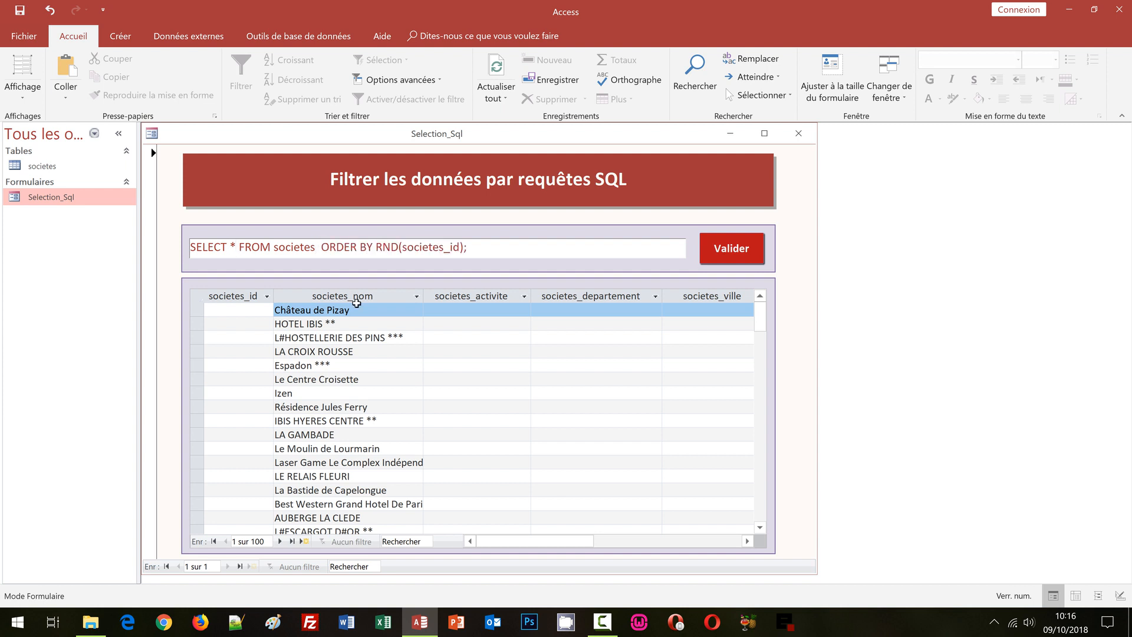
{"action": "key", "text": "Caps_Lock"}
{"action": "type", "text": "WHERE"}
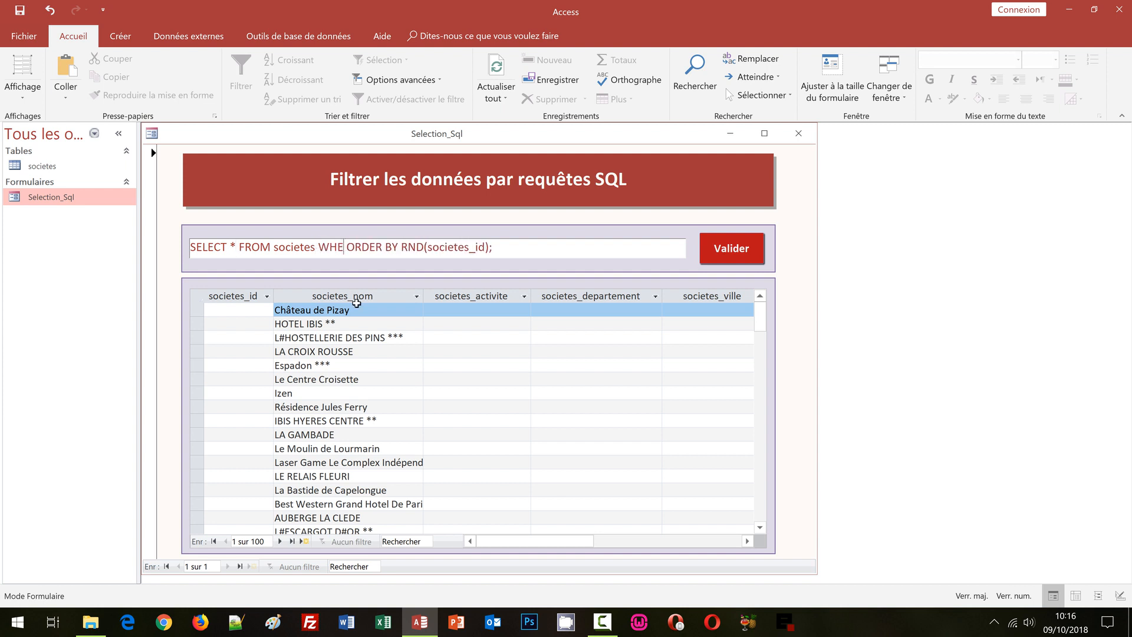
{"action": "key", "text": "Caps_Lock"}
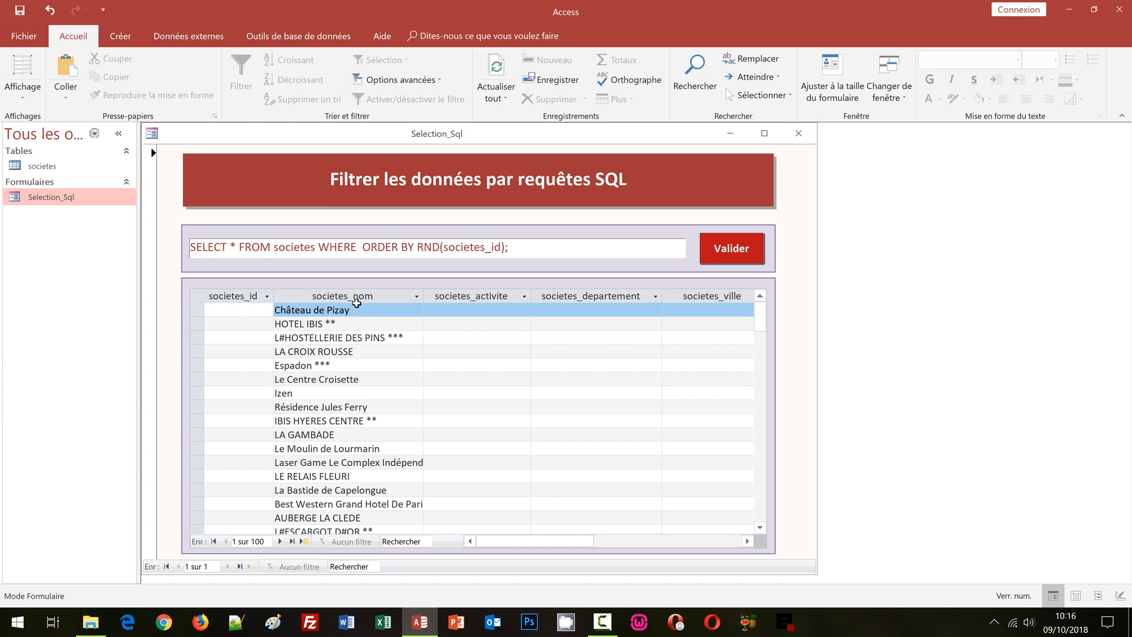
{"action": "type", "text": "societes_departement"}
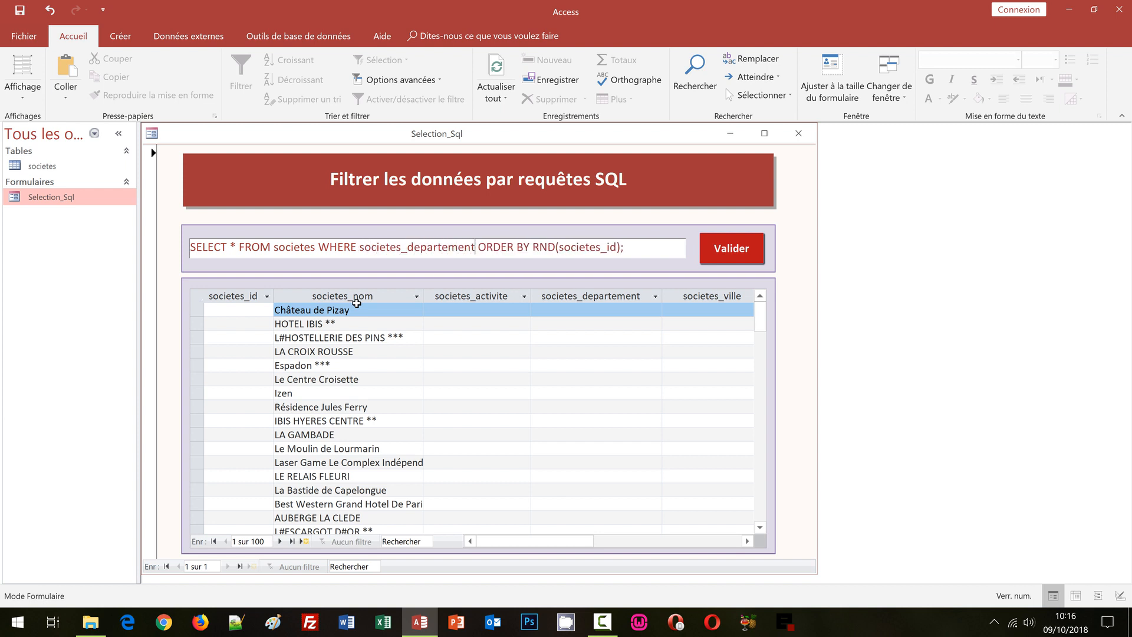
{"action": "type", "text": "="}
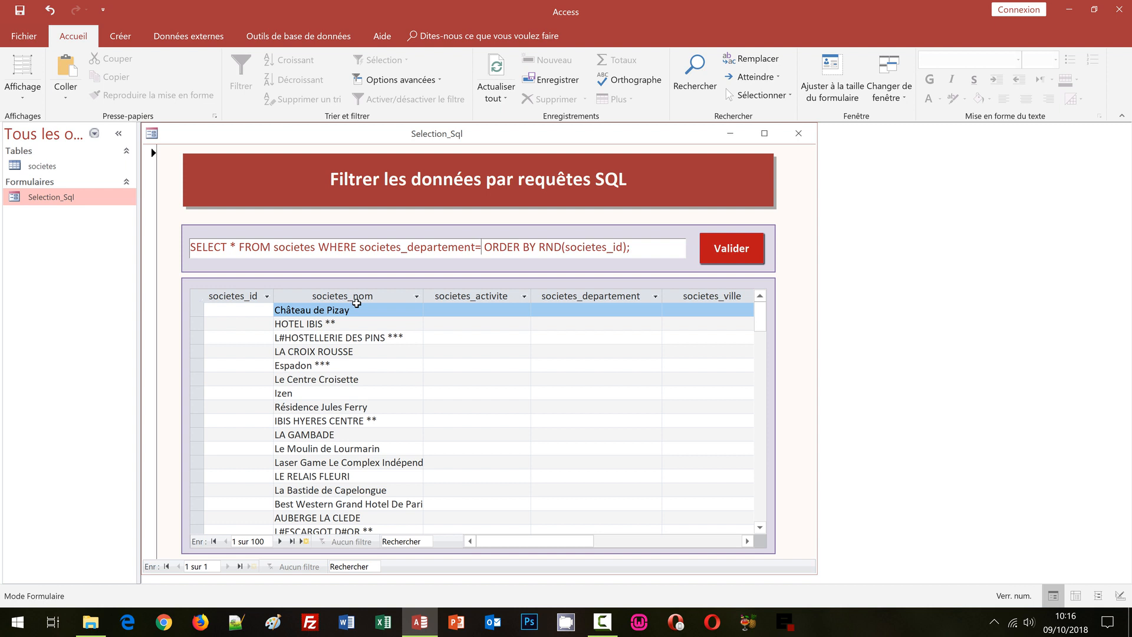
{"action": "type", "text": "\"\""}
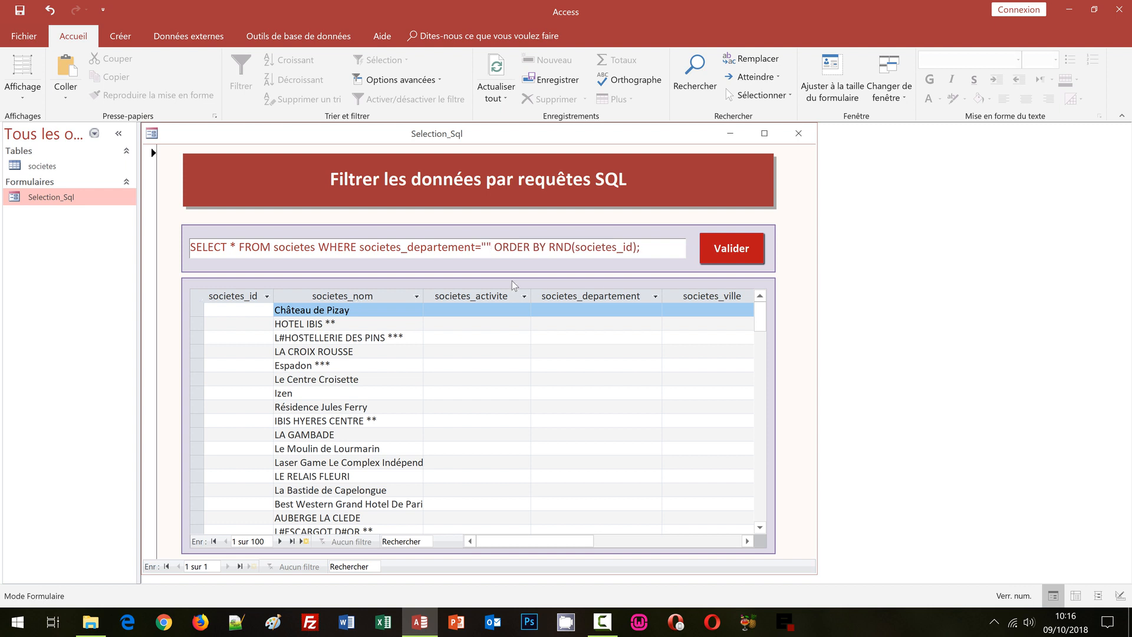
{"action": "left_click", "coordinate": [486, 246]}
{"action": "type", "text": "26"}
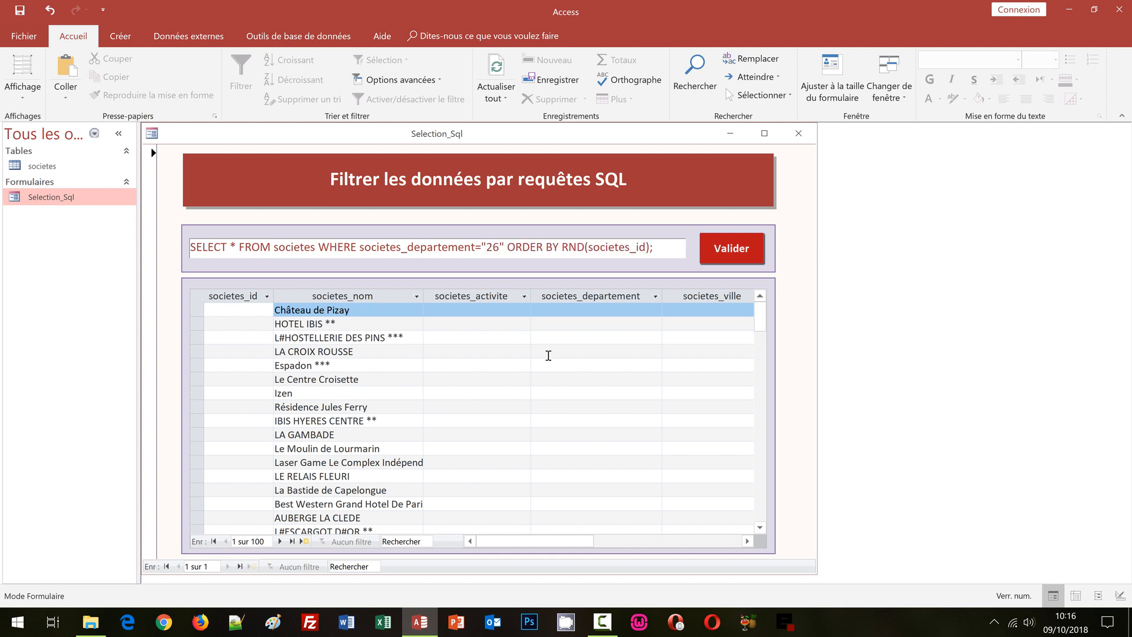
{"action": "type", "text": "-Drome"}
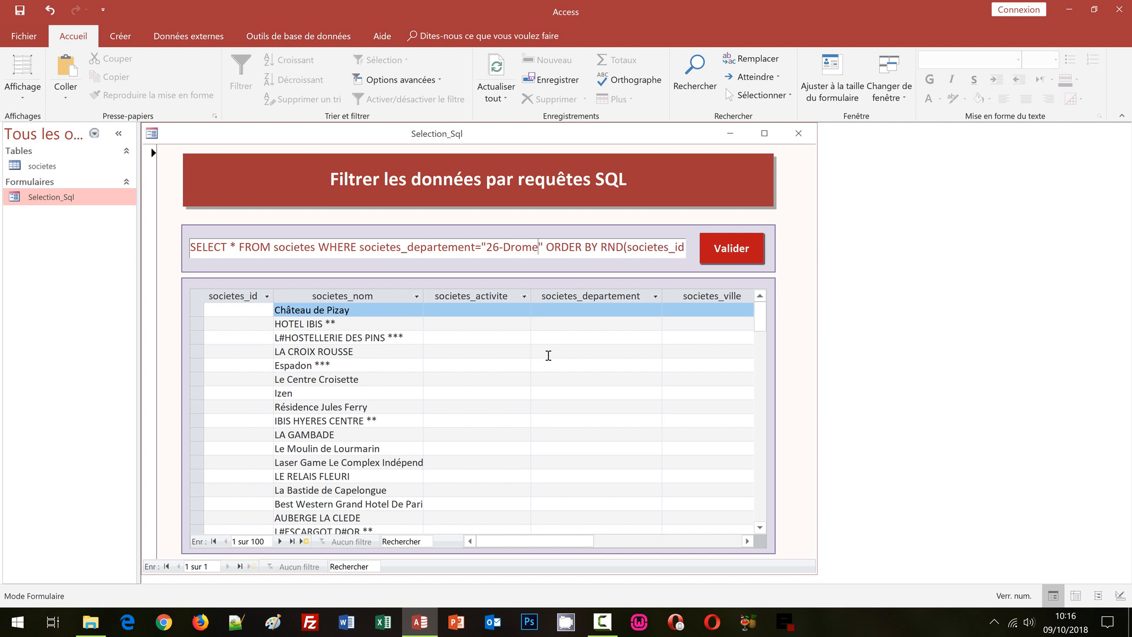
Step: Replace RND(societes_id) with societes_nom in the ORDER BY clause and run the query
{"action": "left_click", "coordinate": [606, 248]}
{"action": "key", "text": "shift+Right"}
{"action": "key", "text": "shift+Right"}
{"action": "key", "text": "shift+Right"}
{"action": "key", "text": "shift+Right"}
{"action": "key", "text": "shift+Right"}
{"action": "key", "text": "shift+Right"}
{"action": "key", "text": "shift+Right"}
{"action": "key", "text": "shift+Right"}
{"action": "key", "text": "shift+Right"}
{"action": "key", "text": "shift+Right"}
{"action": "key", "text": "shift+Right"}
{"action": "key", "text": "shift+Right"}
{"action": "key", "text": "shift+Right"}
{"action": "key", "text": "shift+Right"}
{"action": "key", "text": "shift+Right"}
{"action": "key", "text": "shift+Right"}
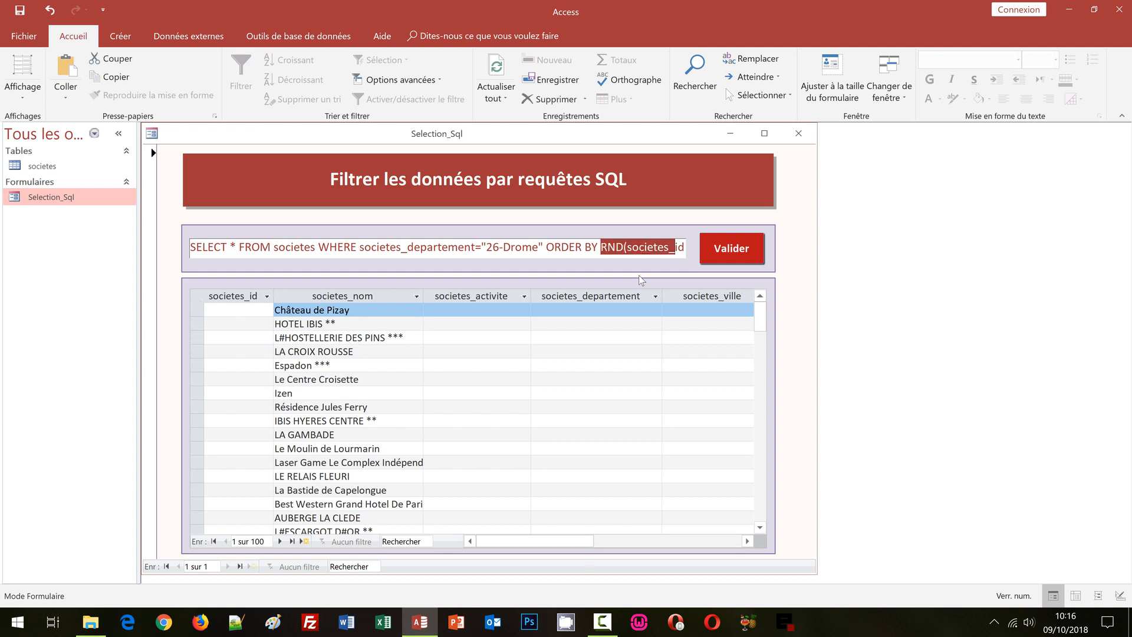
{"action": "type", "text": "societe"}
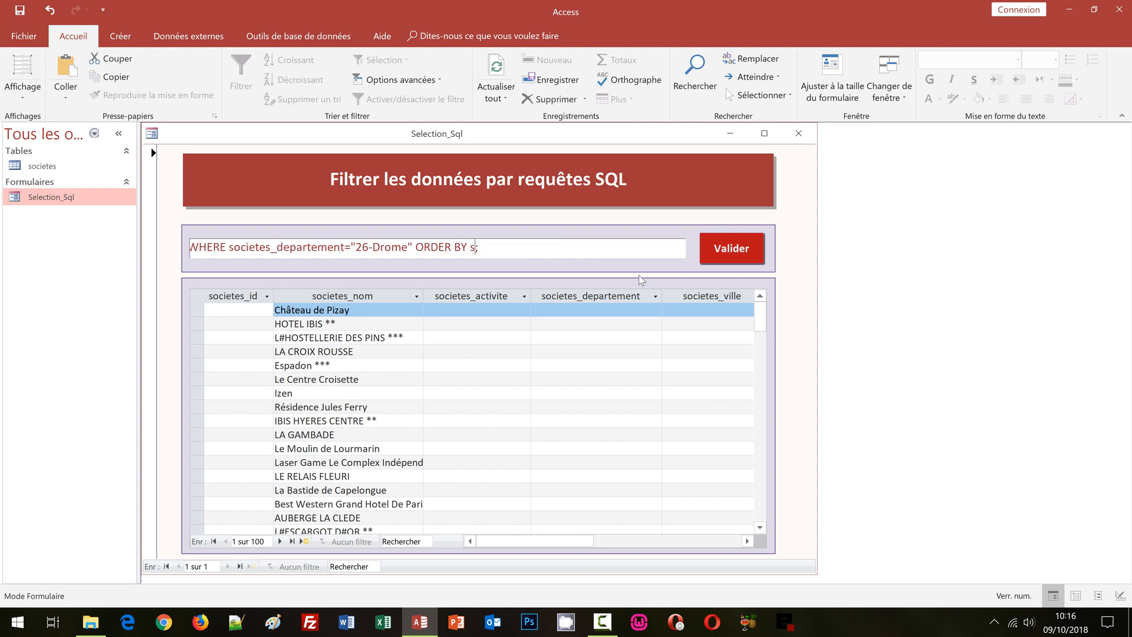
{"action": "type", "text": "s"}
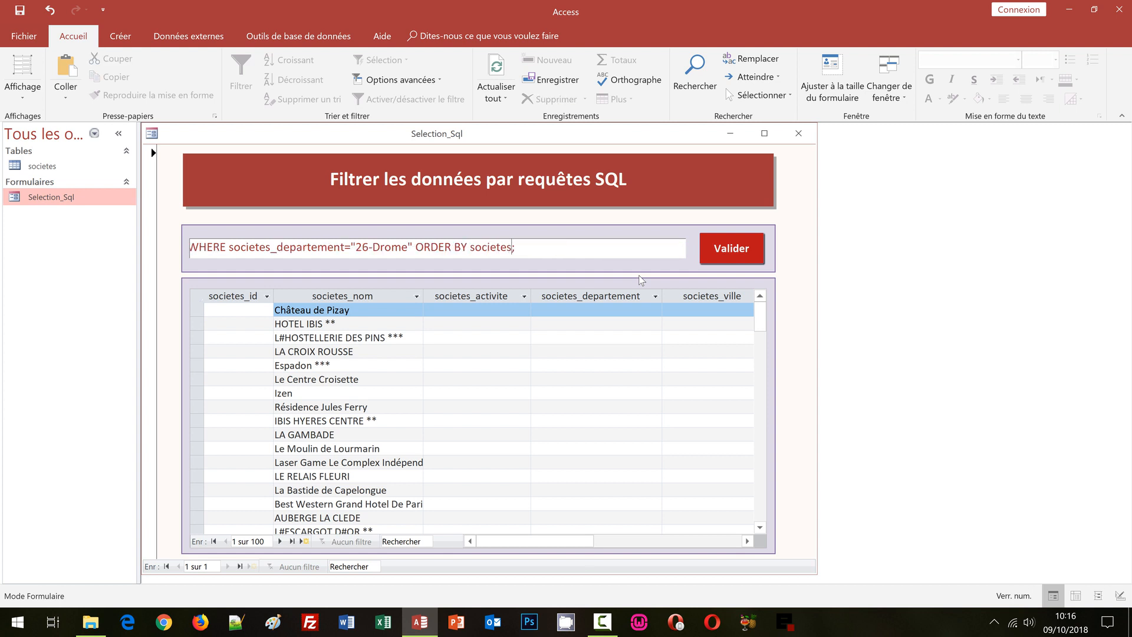
{"action": "type", "text": "_nom"}
{"action": "key", "text": "Home"}
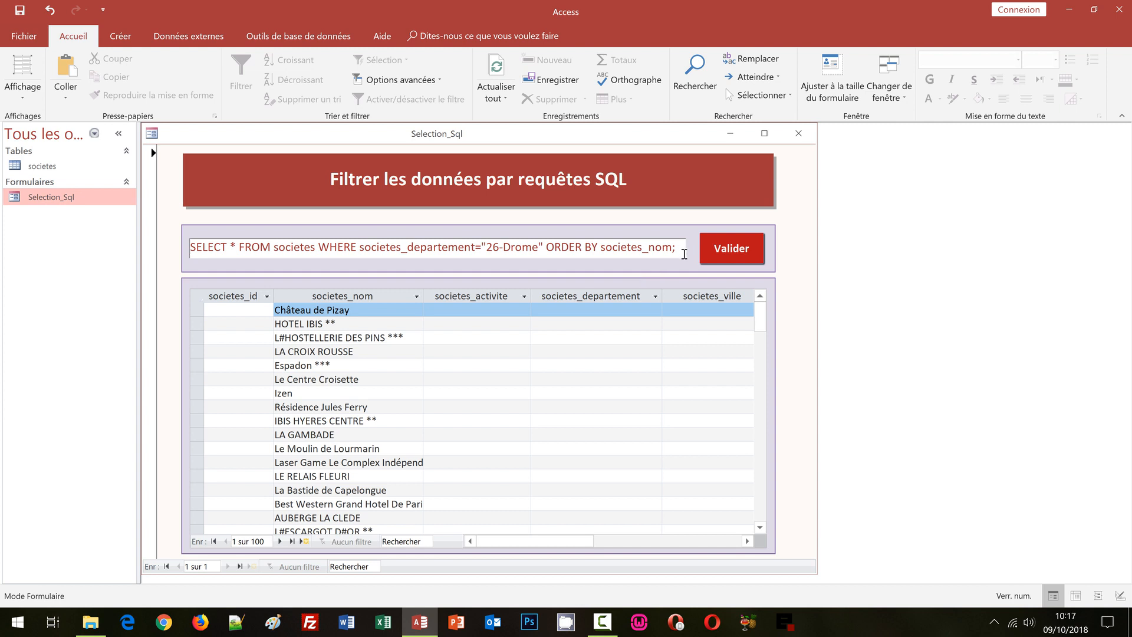
{"action": "key", "text": "Return"}
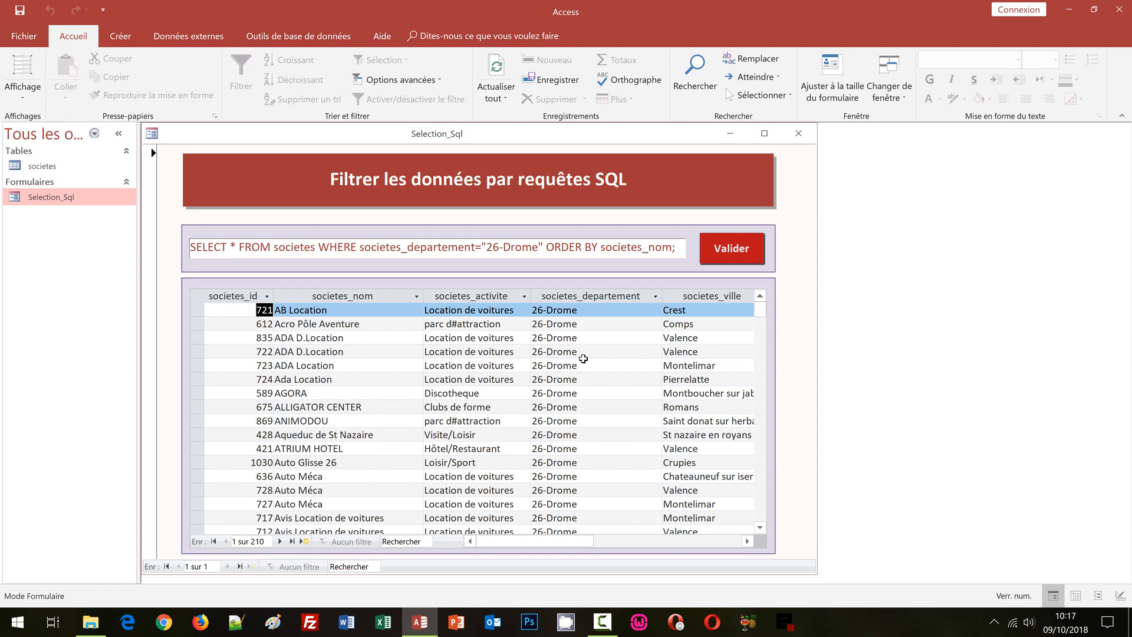
Step: Examine the department and name order of the filtered records through the list and return to its start
{"action": "scroll", "coordinate": [583, 358], "scroll_direction": "down", "scroll_amount": 10}
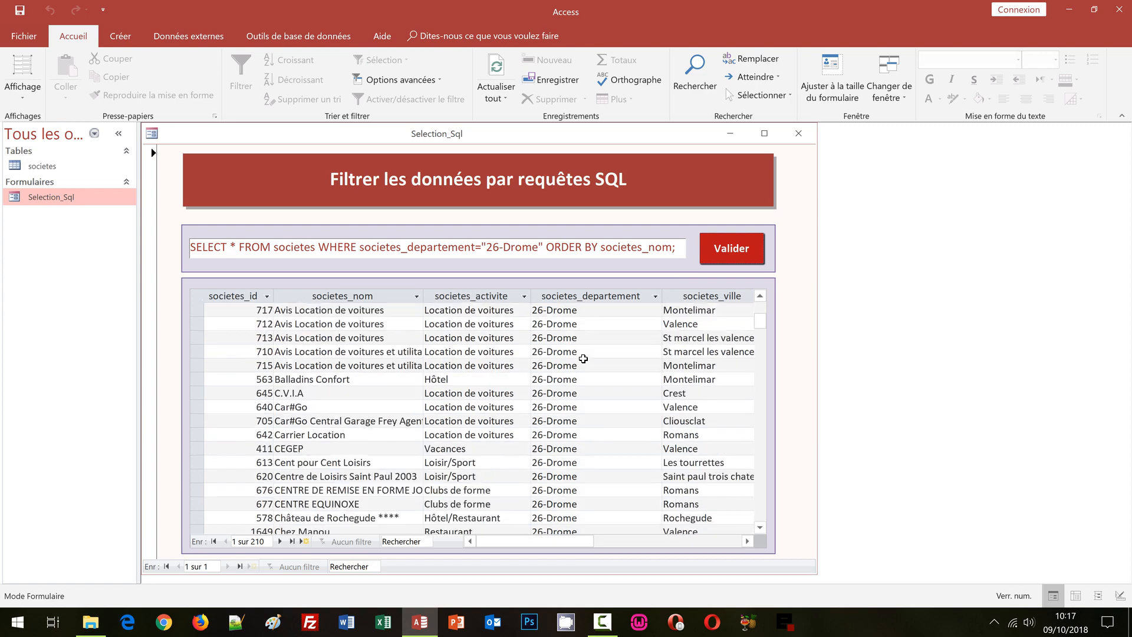
{"action": "scroll", "coordinate": [583, 358], "scroll_direction": "down", "scroll_amount": 12}
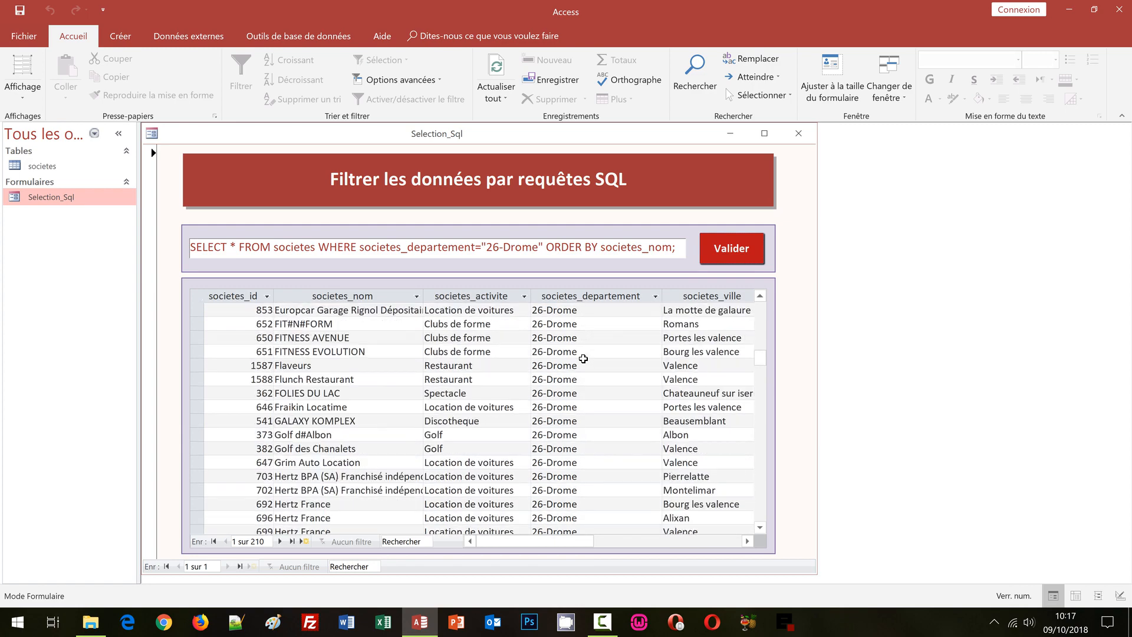
{"action": "scroll", "coordinate": [582, 359], "scroll_direction": "down", "scroll_amount": 1}
{"action": "scroll", "coordinate": [592, 403], "scroll_direction": "down", "scroll_amount": 7}
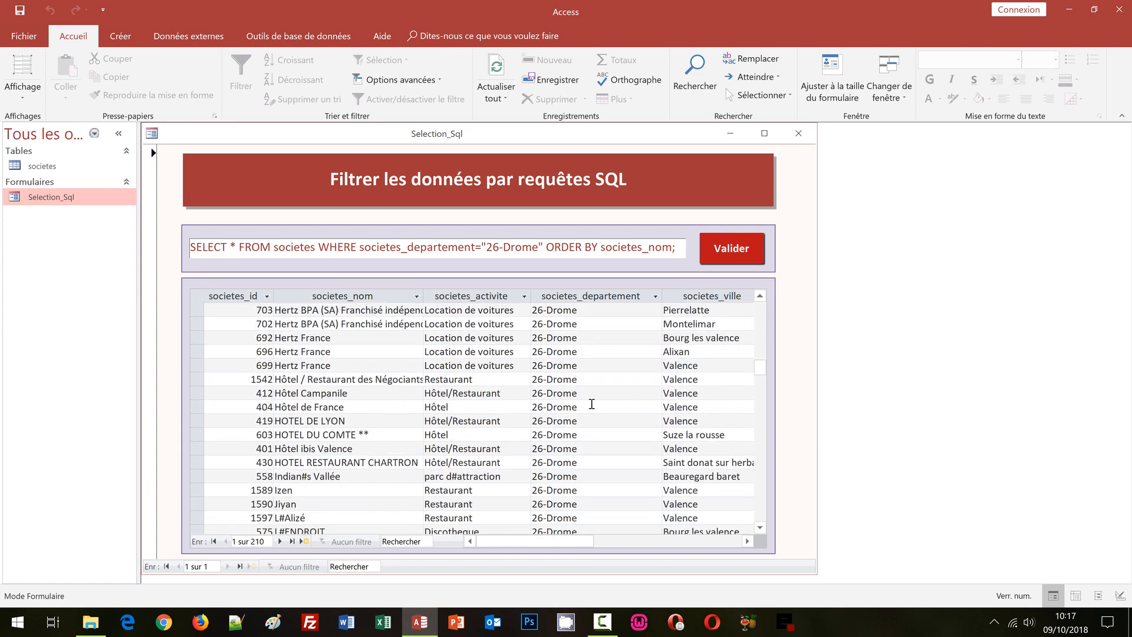
{"action": "scroll", "coordinate": [592, 403], "scroll_direction": "down", "scroll_amount": 14}
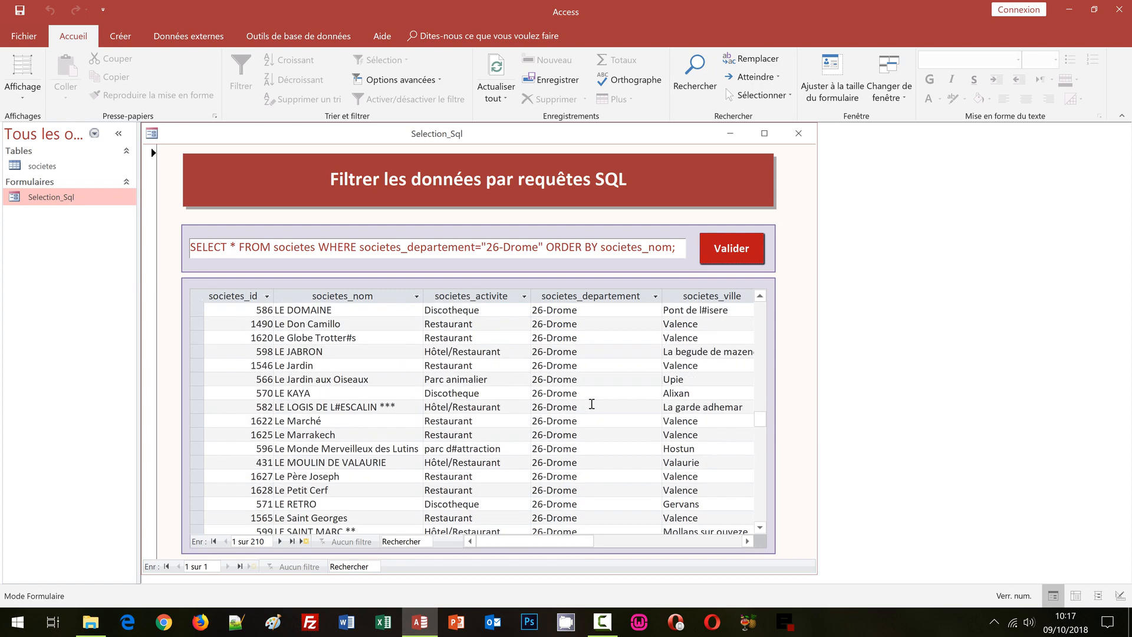
{"action": "scroll", "coordinate": [592, 404], "scroll_direction": "down", "scroll_amount": 18}
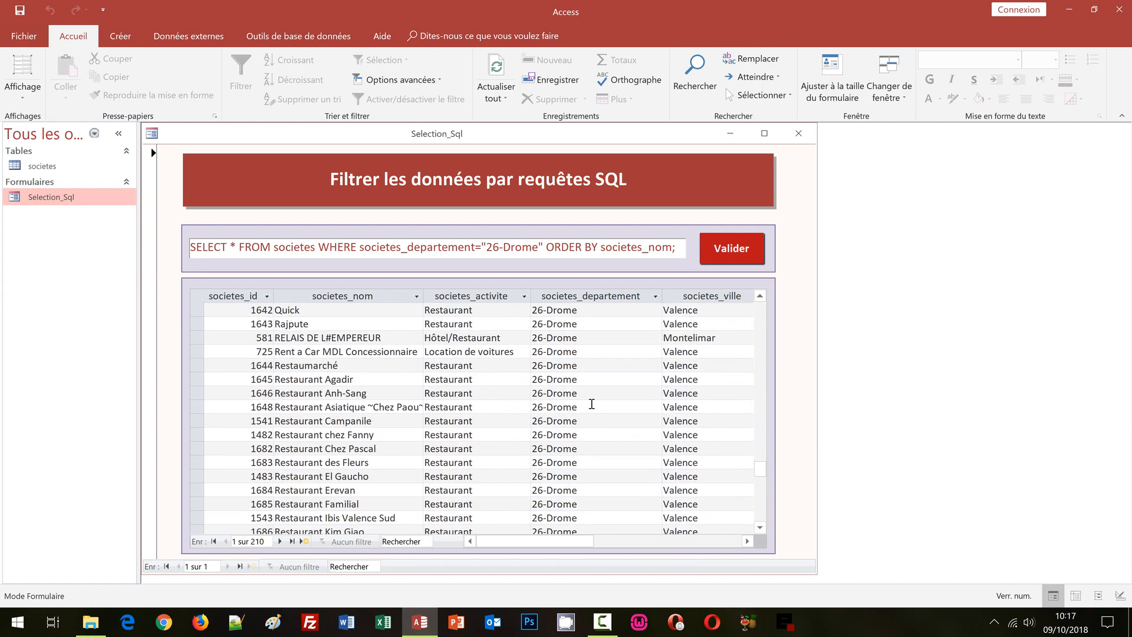
{"action": "scroll", "coordinate": [592, 403], "scroll_direction": "down", "scroll_amount": 10}
{"action": "scroll", "coordinate": [592, 403], "scroll_direction": "up", "scroll_amount": 20}
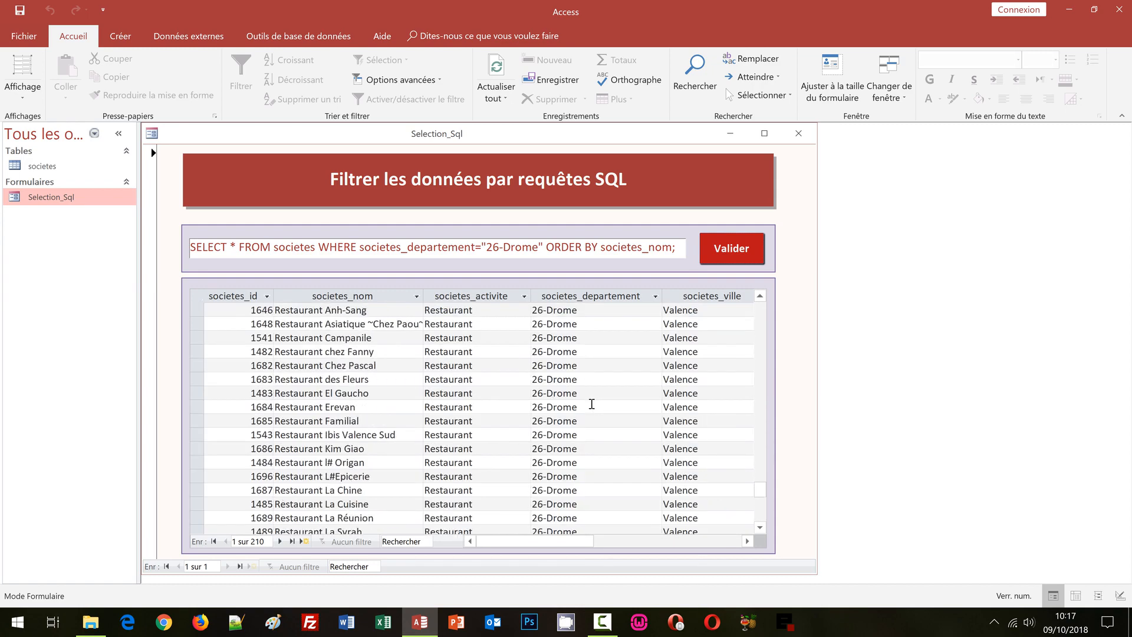
{"action": "scroll", "coordinate": [592, 403], "scroll_direction": "up", "scroll_amount": 20}
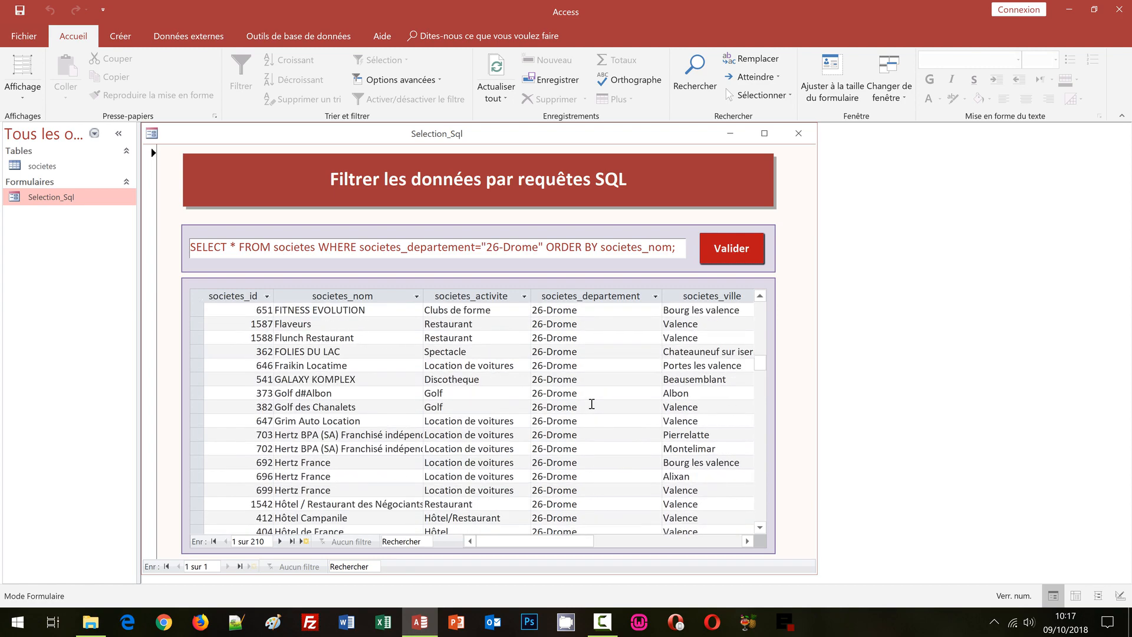
{"action": "scroll", "coordinate": [592, 403], "scroll_direction": "up", "scroll_amount": 10}
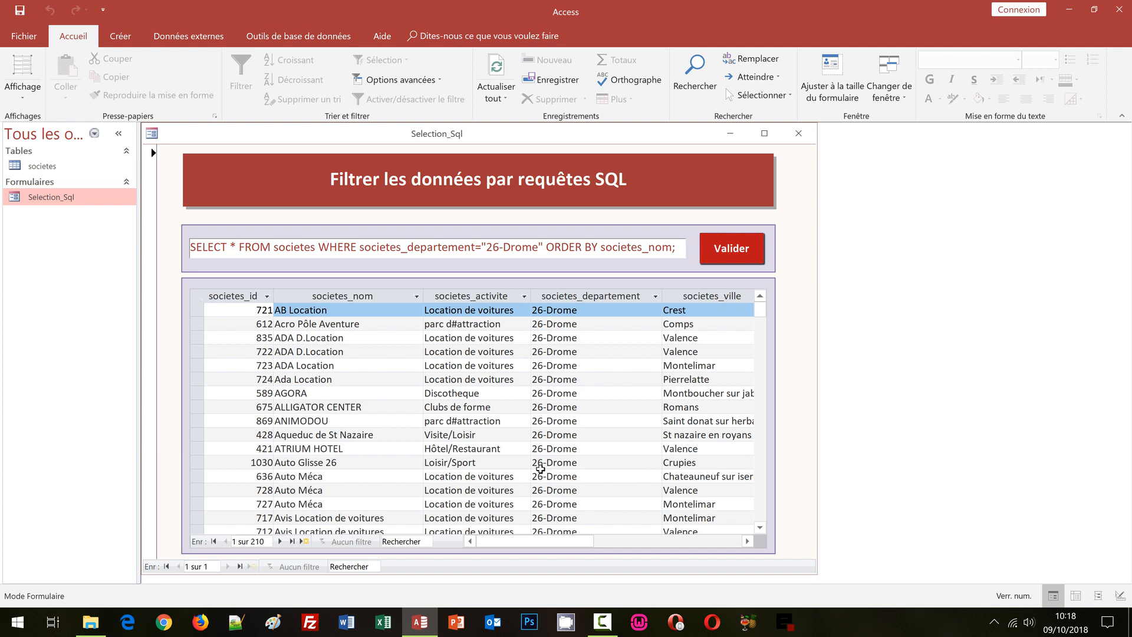
Step: Add an AND condition on societes_activite, with an empty quoted value, after the "26-Drome" criterion
{"action": "left_click", "coordinate": [544, 247]}
{"action": "key", "text": "Caps_Lock"}
{"action": "type", "text": "AND"}
{"action": "key", "text": "Caps_Lock"}
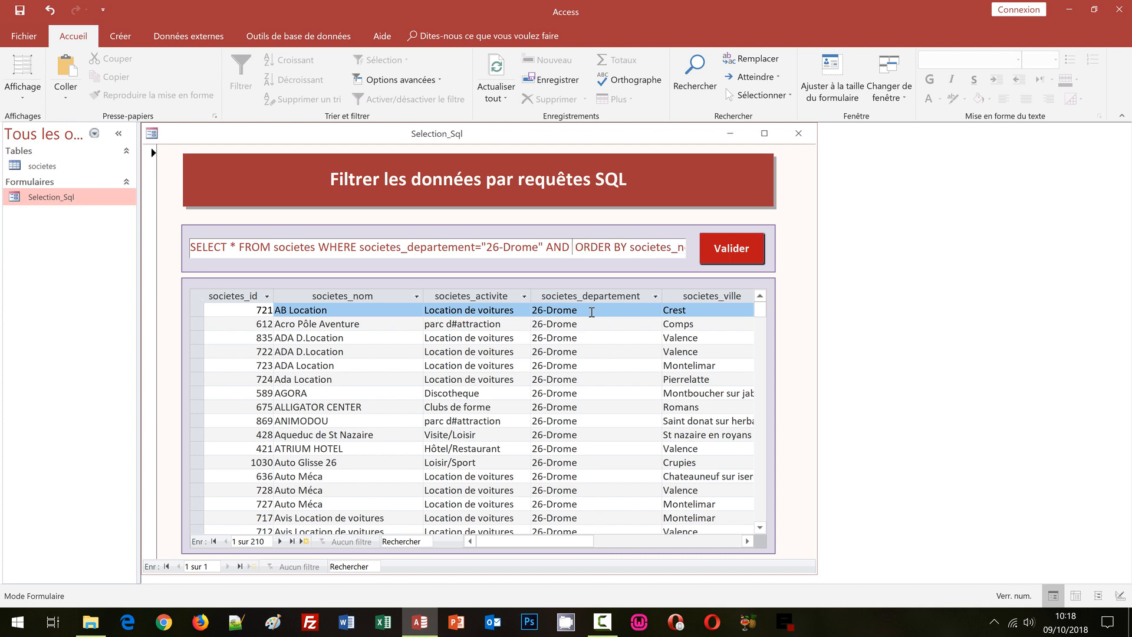
{"action": "type", "text": "societes"}
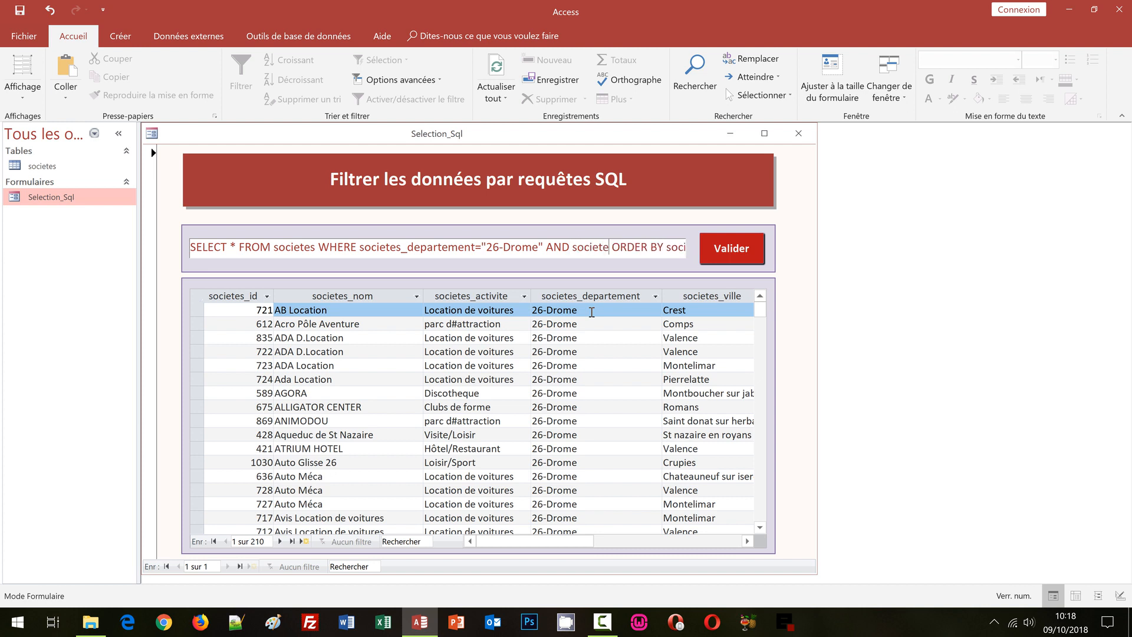
{"action": "type", "text": "_activite"}
{"action": "type", "text": "="}
{"action": "type", "text": "\"\""}
Step: Fill in Loisir/Sport as the societes_activite value and run the query
{"action": "type", "text": "Loisi"}
{"action": "type", "text": "r"}
{"action": "type", "text": ".Sport"}
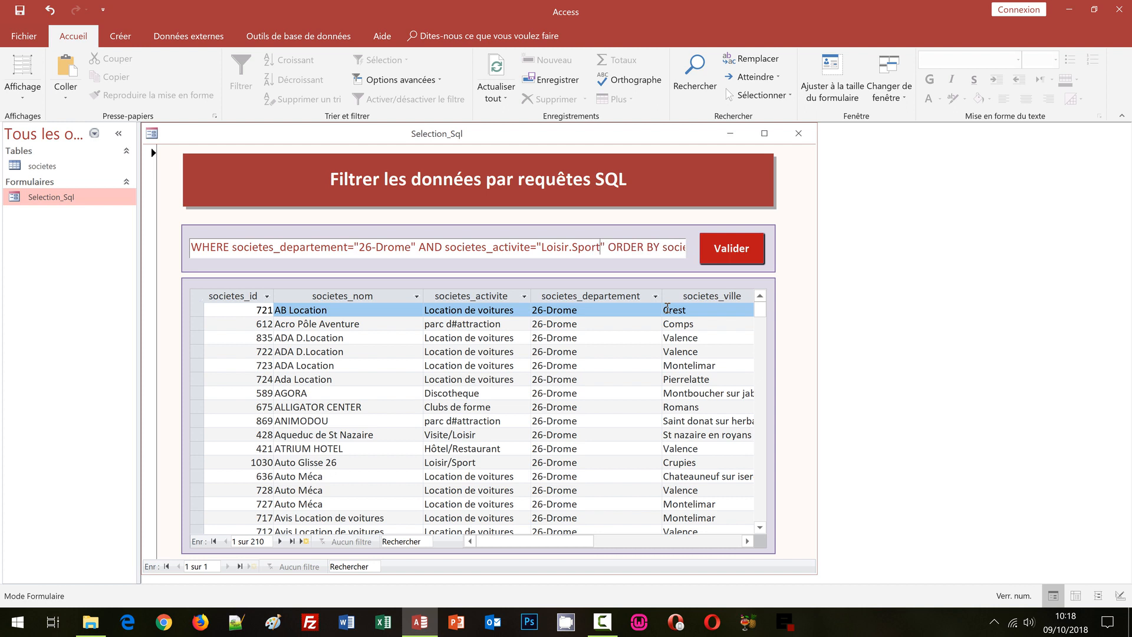
{"action": "key", "text": "BackSpace"}
{"action": "key", "text": "BackSpace"}
{"action": "key", "text": "BackSpace"}
{"action": "key", "text": "BackSpace"}
{"action": "key", "text": "BackSpace"}
{"action": "key", "text": "BackSpace"}
{"action": "type", "text": "/Sport"}
{"action": "key", "text": "Return"}
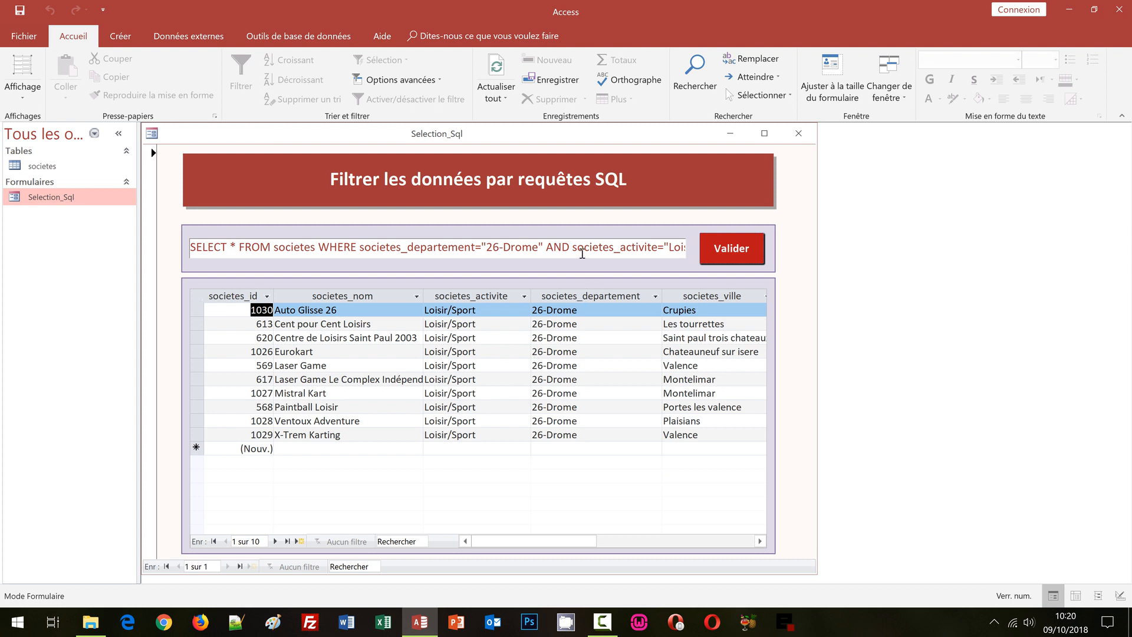
Step: Move the societes_activite="Loisir/Sport" criterion directly after WHERE, followed by AND and an opening parenthesis before the department criterion
{"action": "key", "text": "shift+Right"}
{"action": "key", "text": "shift+Right"}
{"action": "key", "text": "shift+Right"}
{"action": "key", "text": "shift+Right"}
{"action": "key", "text": "shift+Right"}
{"action": "key", "text": "shift+Right"}
{"action": "key", "text": "shift+Right"}
{"action": "key", "text": "shift+Right"}
{"action": "key", "text": "shift+Right"}
{"action": "key", "text": "shift+Right"}
{"action": "key", "text": "shift+Right"}
{"action": "key", "text": "shift+Right"}
{"action": "key", "text": "shift+Right"}
{"action": "key", "text": "shift+Right"}
{"action": "key", "text": "shift+Right"}
{"action": "key", "text": "shift+Right"}
{"action": "key", "text": "shift+Right"}
{"action": "key", "text": "shift+Right"}
{"action": "key", "text": "shift+Right"}
{"action": "key", "text": "shift+Right"}
{"action": "key", "text": "ctrl+c"}
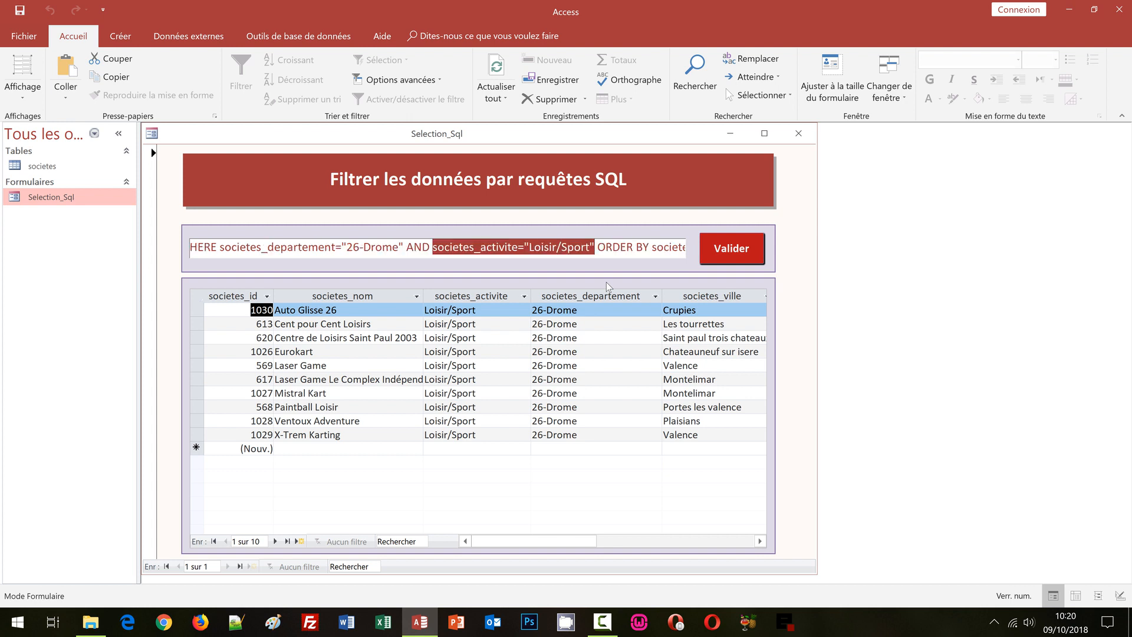
{"action": "key", "text": "Delete"}
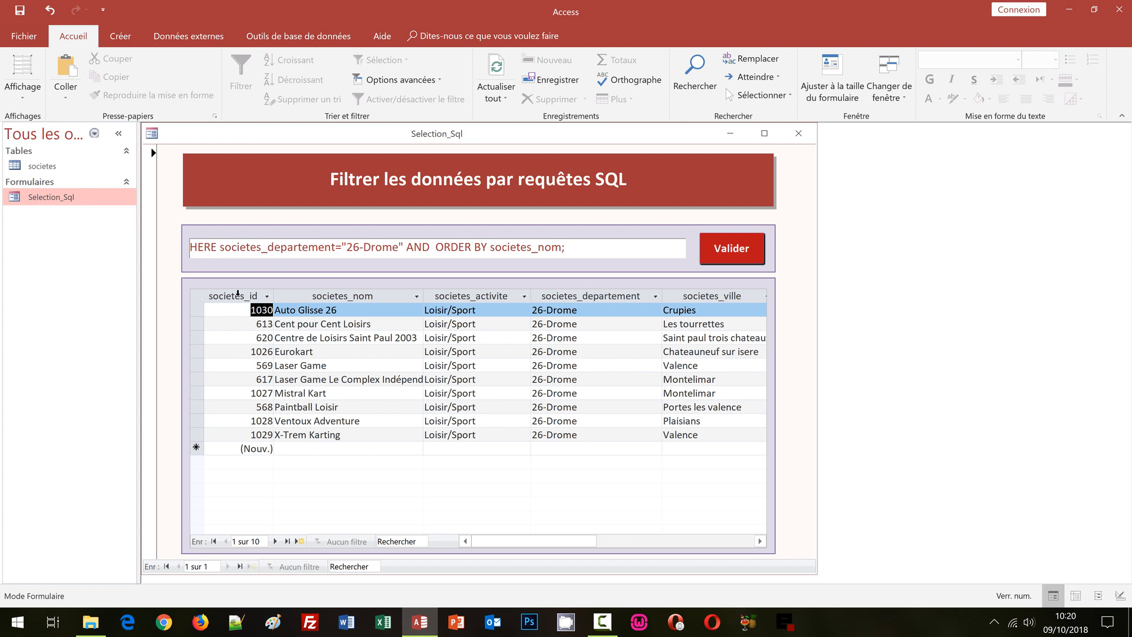
{"action": "key", "text": "ctrl+v"}
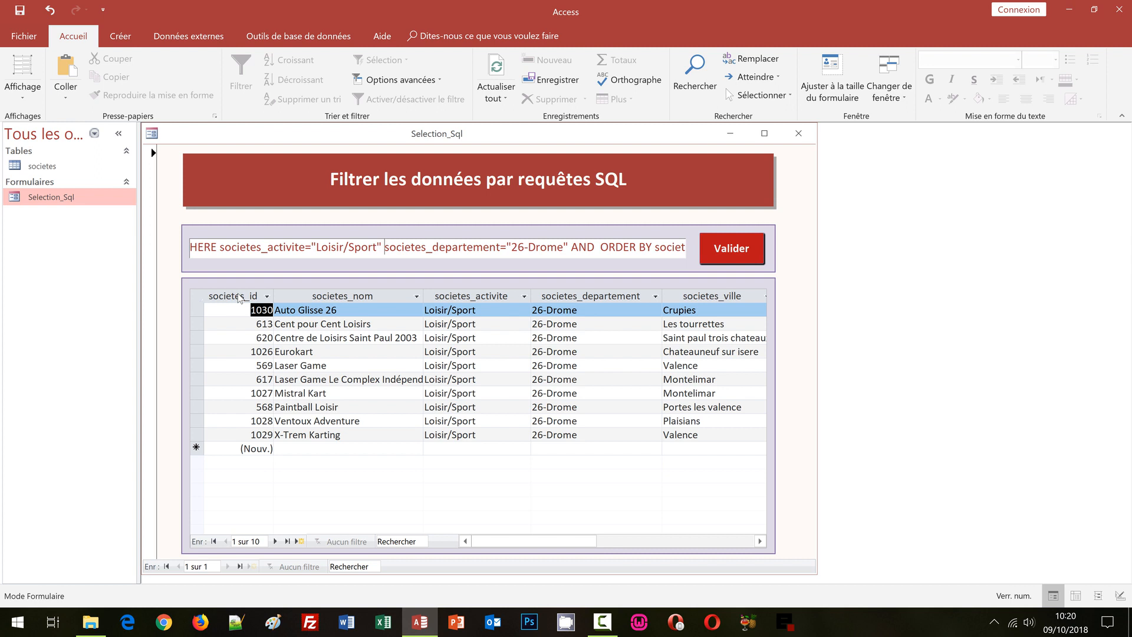
{"action": "type", "text": "AND ("}
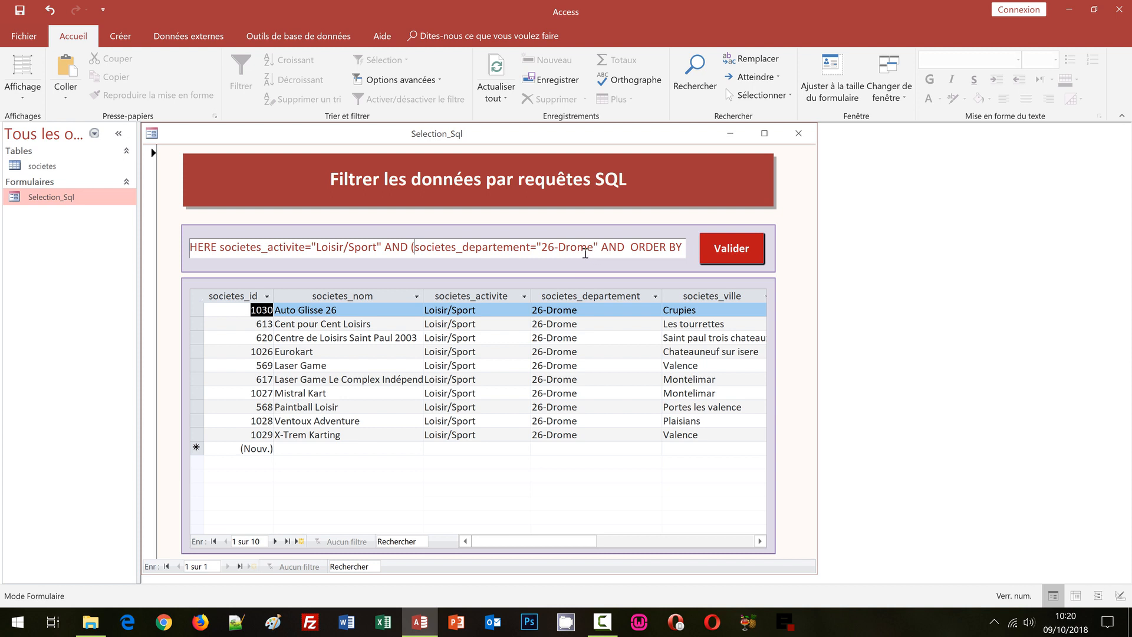
Step: Replace the trailing AND with OR and a copy of the societes_departement="26-Drome" criterion, closing the parenthesis
{"action": "key", "text": "ctrl+shift+Left"}
{"action": "key", "text": "ctrl+shift+Left"}
{"action": "key", "text": "ctrl+shift+Left"}
{"action": "key", "text": "ctrl+shift+Left"}
{"action": "key", "text": "ctrl+c"}
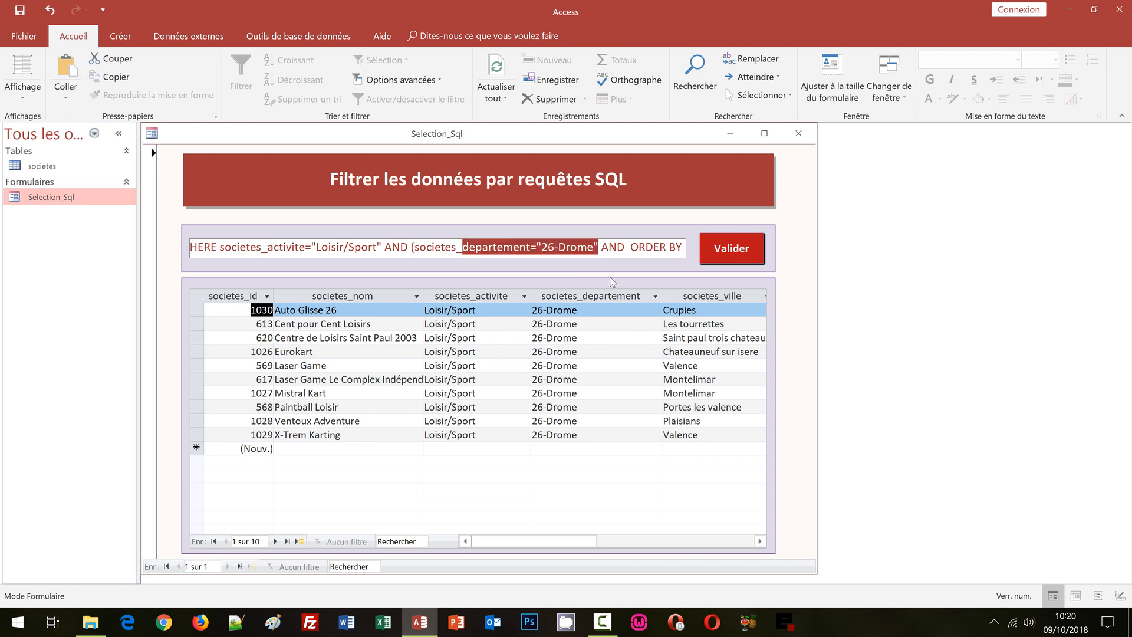
{"action": "left_click", "coordinate": [612, 244]}
{"action": "type", "text": "OR"}
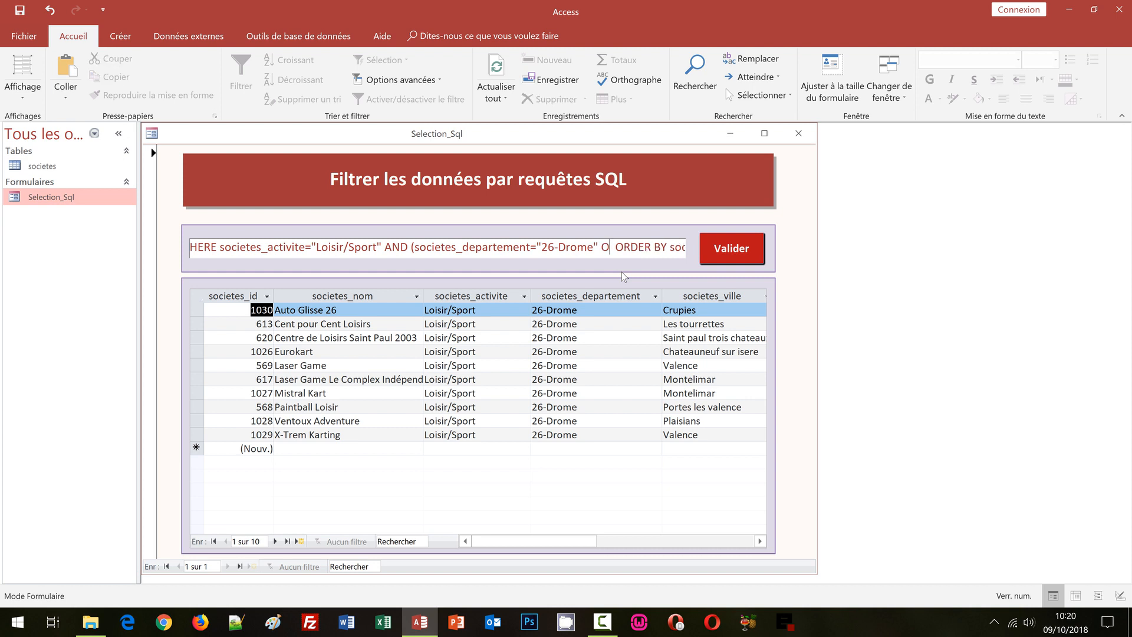
{"action": "key", "text": "ctrl+v"}
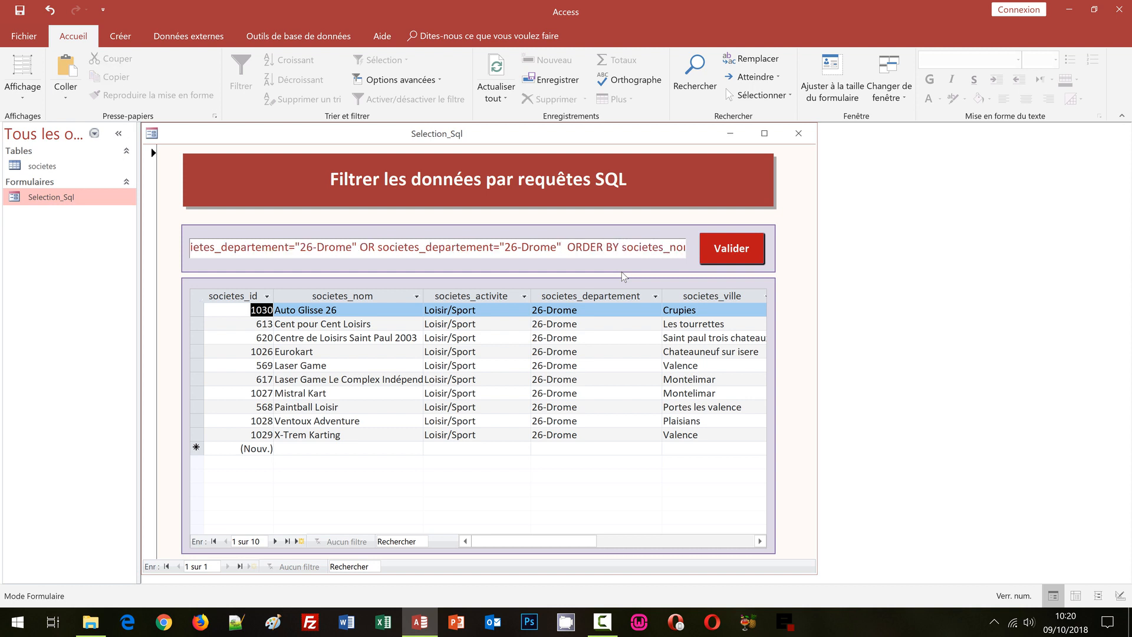
{"action": "type", "text": ")"}
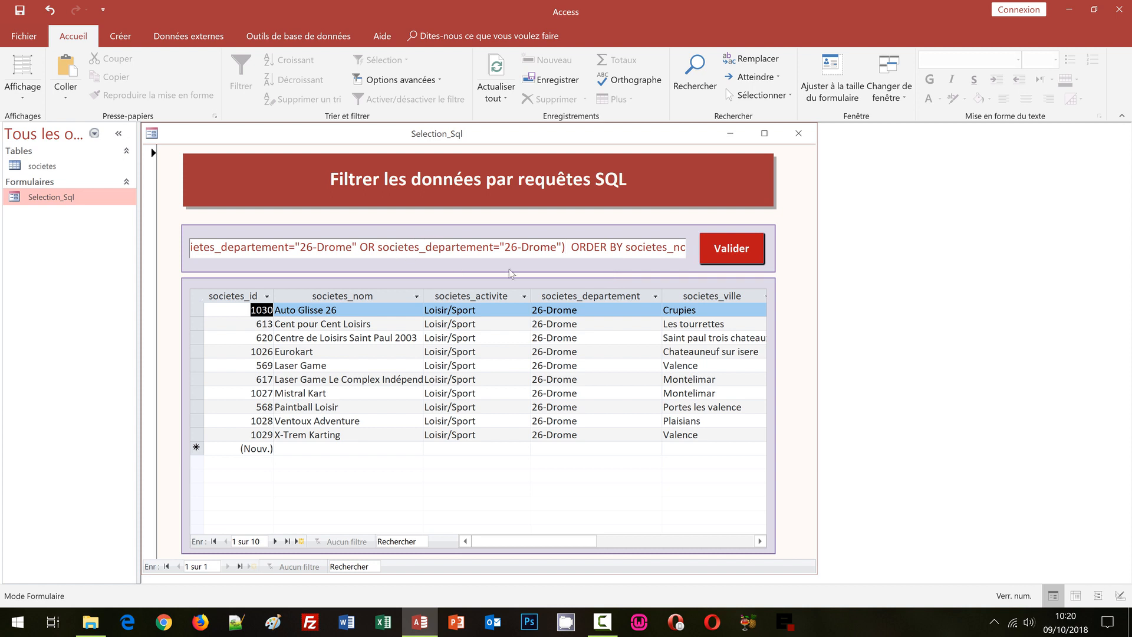
Step: Set the second societes_departement value to 07-Ardèche, run the query and check the filtered records
{"action": "left_click_drag", "start_coordinate": [554, 248], "coordinate": [505, 248]}
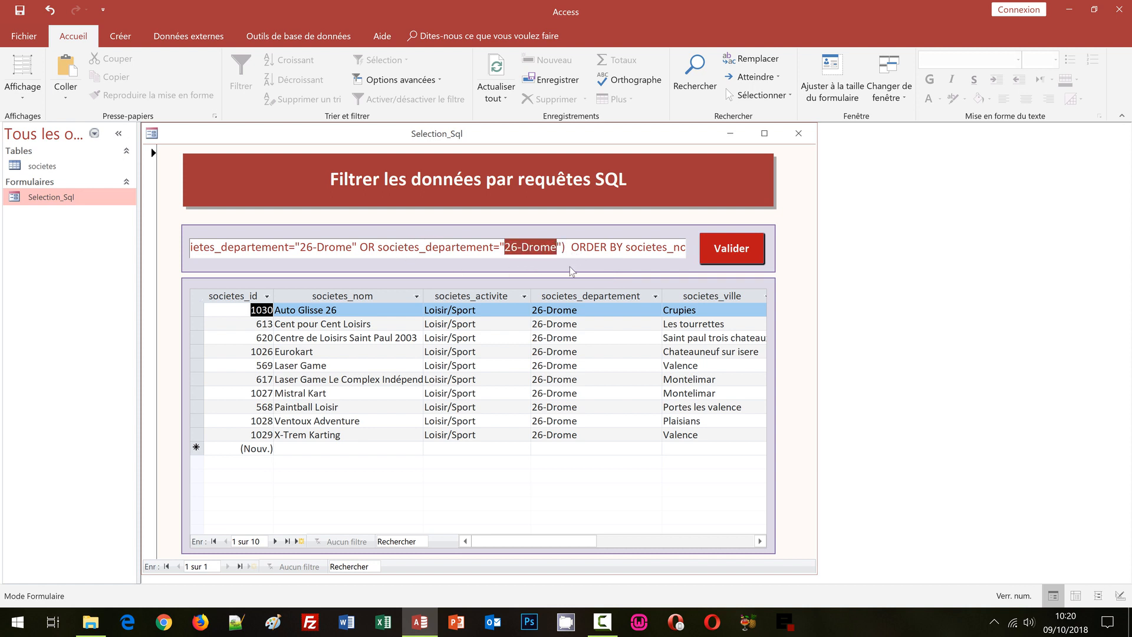
{"action": "type", "text": "07-Ardèche"}
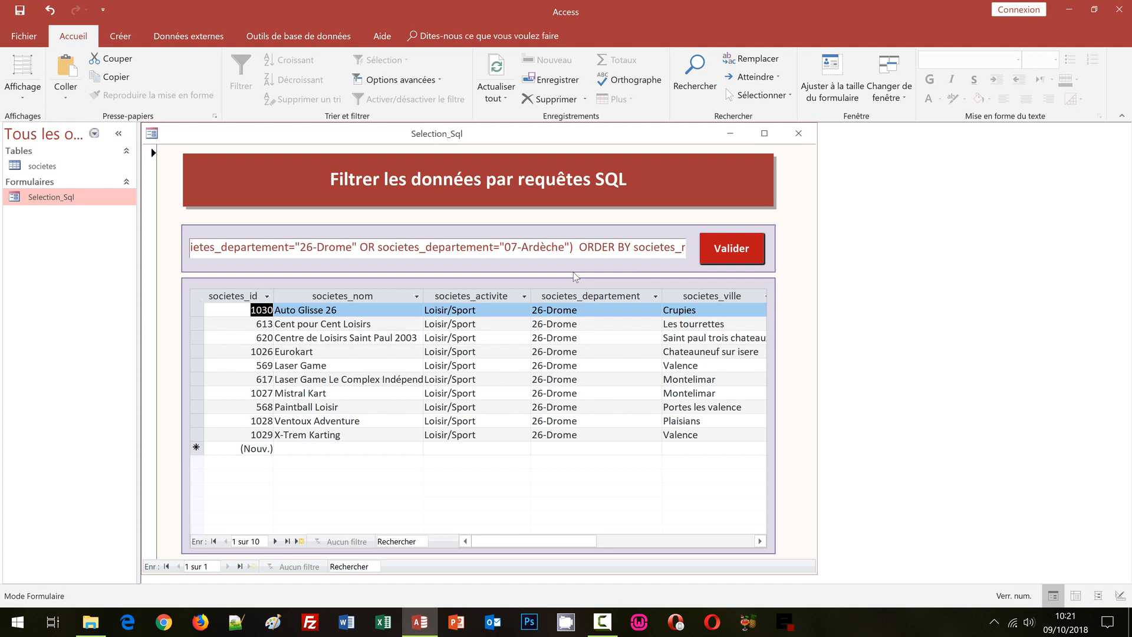
{"action": "left_click", "coordinate": [715, 250]}
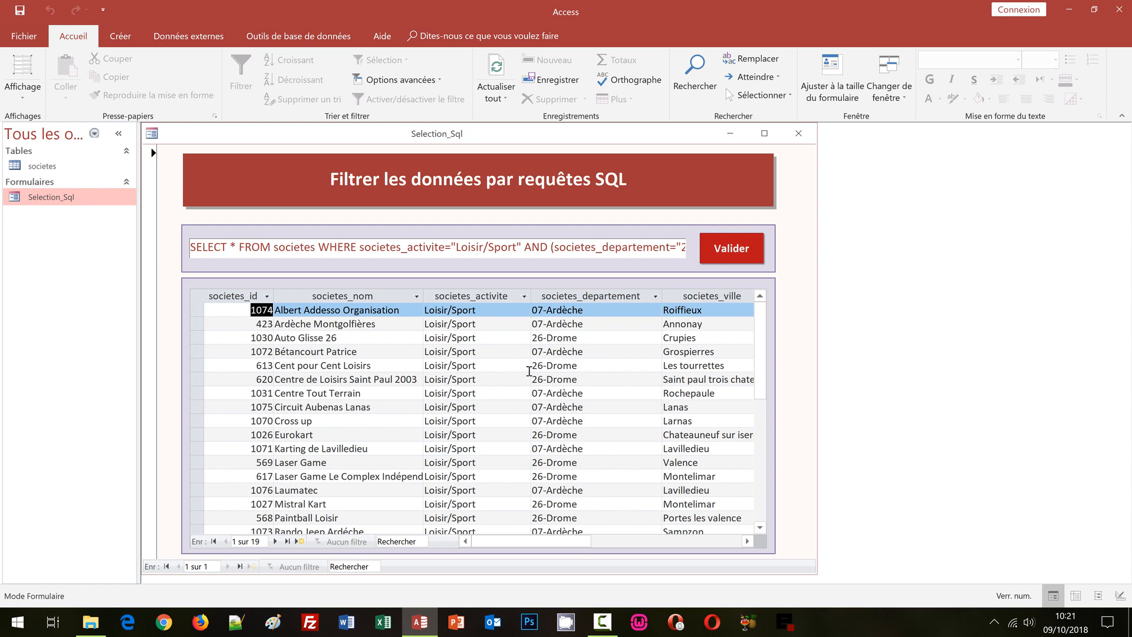
{"action": "scroll", "coordinate": [499, 334], "scroll_direction": "down", "scroll_amount": 3}
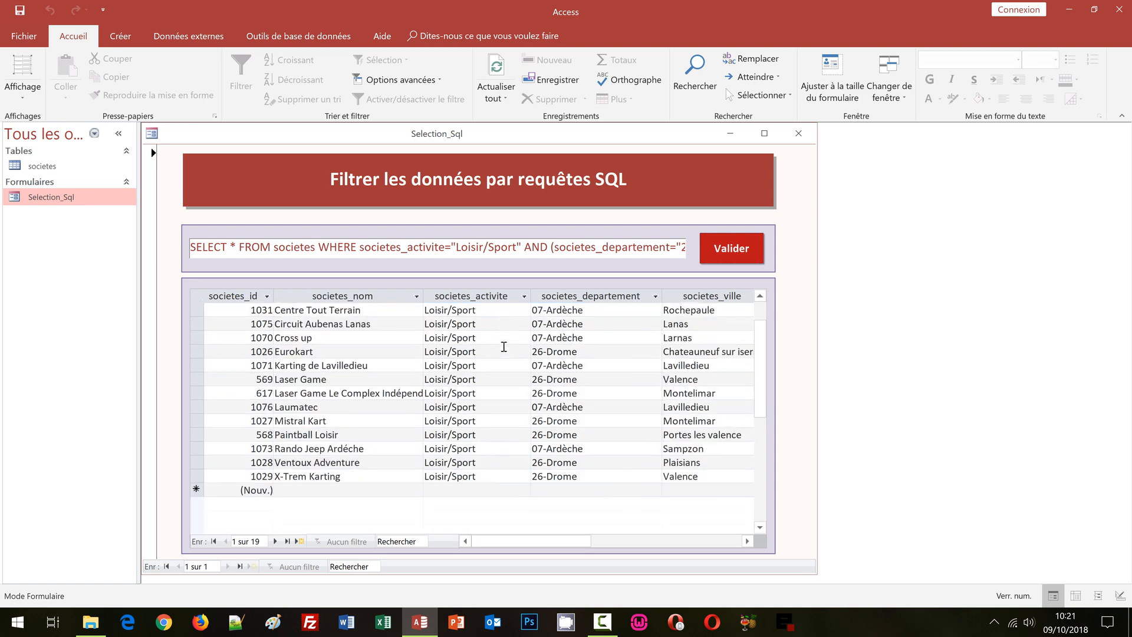
{"action": "scroll", "coordinate": [498, 419], "scroll_direction": "up", "scroll_amount": 3}
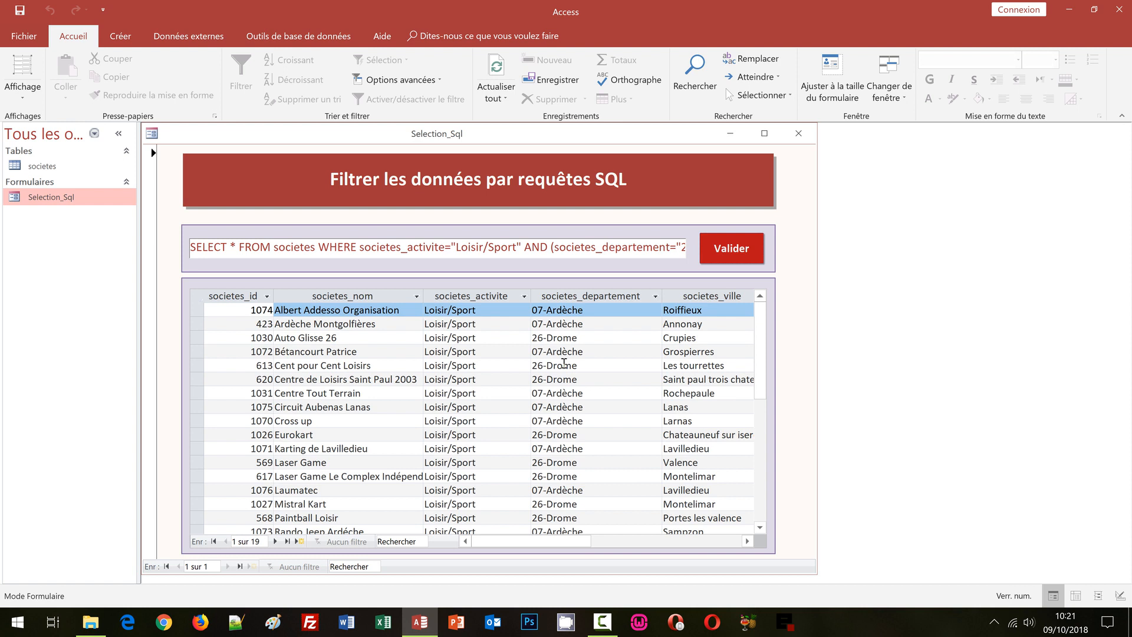
Step: Delete all criteria and the ORDER BY clause after WHERE, keeping the closing semicolon
{"action": "left_click_drag", "start_coordinate": [602, 248], "coordinate": [748, 255]}
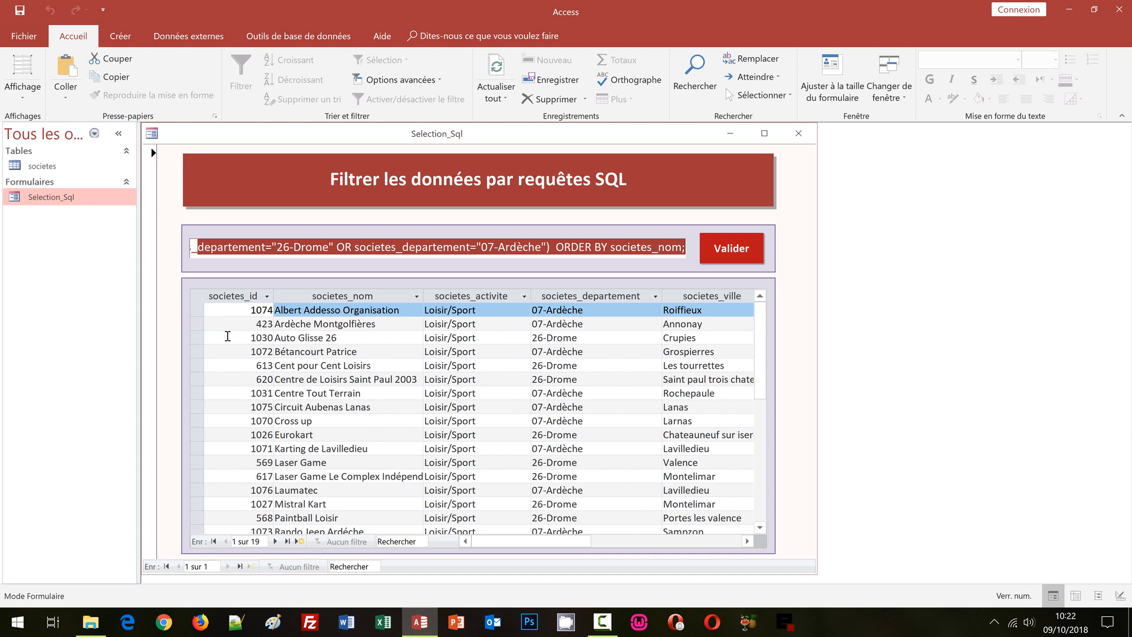
{"action": "key", "text": "Home"}
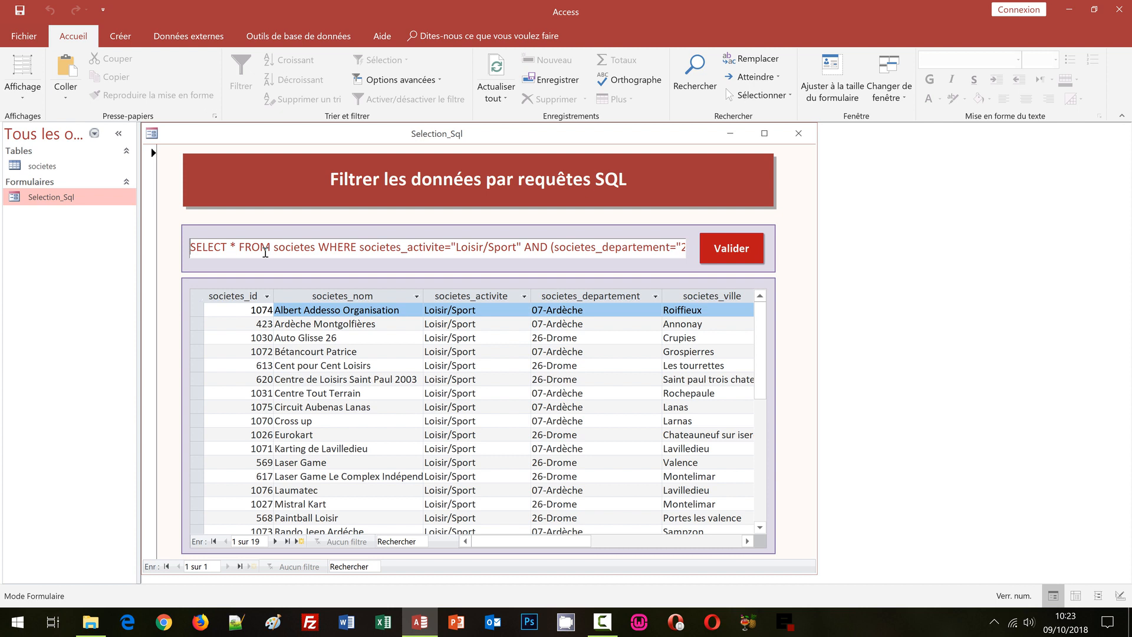
{"action": "left_click", "coordinate": [360, 248]}
{"action": "key", "text": "shift+Right"}
{"action": "key", "text": "shift+Right"}
{"action": "key", "text": "shift+Right"}
{"action": "key", "text": "shift+Right"}
{"action": "key", "text": "shift+Right"}
{"action": "key", "text": "shift+Right"}
{"action": "key", "text": "shift+Right"}
{"action": "key", "text": "shift+Right"}
{"action": "key", "text": "shift+Right"}
{"action": "key", "text": "shift+Right"}
{"action": "key", "text": "shift+Right"}
{"action": "key", "text": "shift+Right"}
{"action": "key", "text": "shift+Right"}
{"action": "key", "text": "shift+Right"}
{"action": "key", "text": "shift+Right"}
{"action": "key", "text": "shift+Right"}
{"action": "key", "text": "shift+Right"}
{"action": "key", "text": "shift+Right"}
{"action": "key", "text": "shift+Right"}
{"action": "key", "text": "shift+Right"}
{"action": "key", "text": "shift+Right"}
{"action": "key", "text": "shift+Right"}
{"action": "key", "text": "shift+Right"}
{"action": "key", "text": "shift+Right"}
{"action": "key", "text": "shift+Right"}
{"action": "key", "text": "shift+Right"}
{"action": "key", "text": "shift+Right"}
{"action": "key", "text": "shift+Right"}
{"action": "key", "text": "shift+Right"}
{"action": "key", "text": "shift+Right"}
{"action": "key", "text": "shift+Right"}
{"action": "key", "text": "shift+Right"}
{"action": "key", "text": "shift+Right"}
{"action": "key", "text": "shift+Right"}
{"action": "key", "text": "shift+Right"}
{"action": "key", "text": "shift+Right"}
{"action": "key", "text": "shift+Right"}
{"action": "key", "text": "shift+Right"}
{"action": "key", "text": "shift+Right"}
{"action": "key", "text": "shift+Right"}
{"action": "key", "text": "shift+Right"}
{"action": "key", "text": "shift+Right"}
{"action": "key", "text": "shift+Right"}
{"action": "key", "text": "shift+Right"}
{"action": "key", "text": "Delete"}
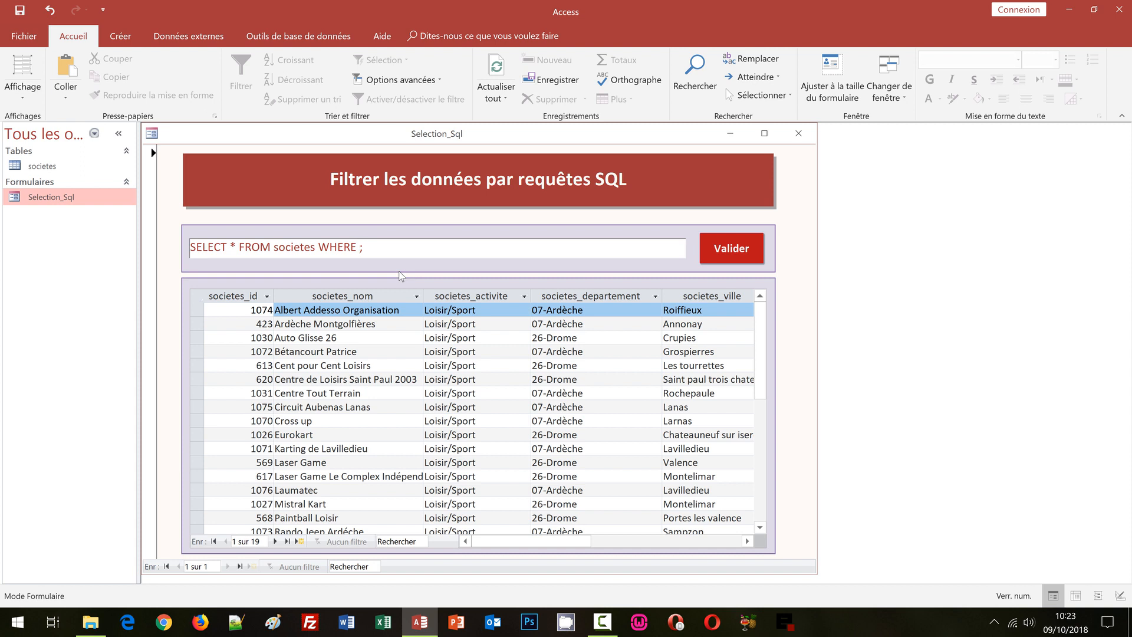
Step: Add the criteria societes_id>=400 AND societes_id<=420 after WHERE and run the query
{"action": "type", "text": "societes_id>+"}
{"action": "key", "text": "BackSpace"}
{"action": "type", "text": "=400 AND "}
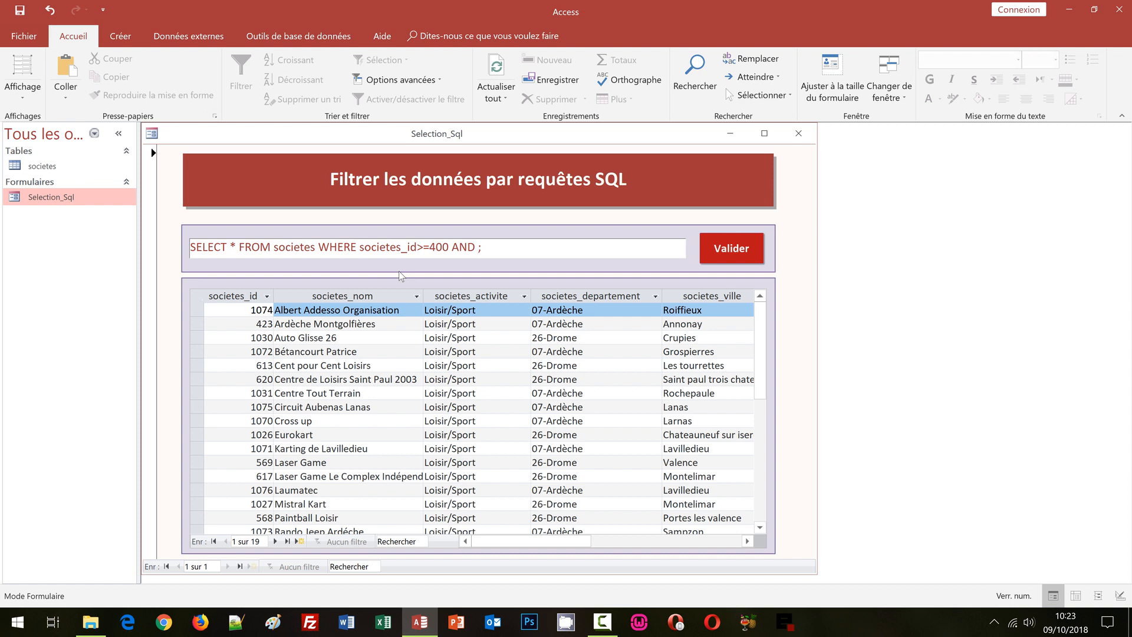
{"action": "type", "text": "societes_id<=420"}
{"action": "key", "text": "Return"}
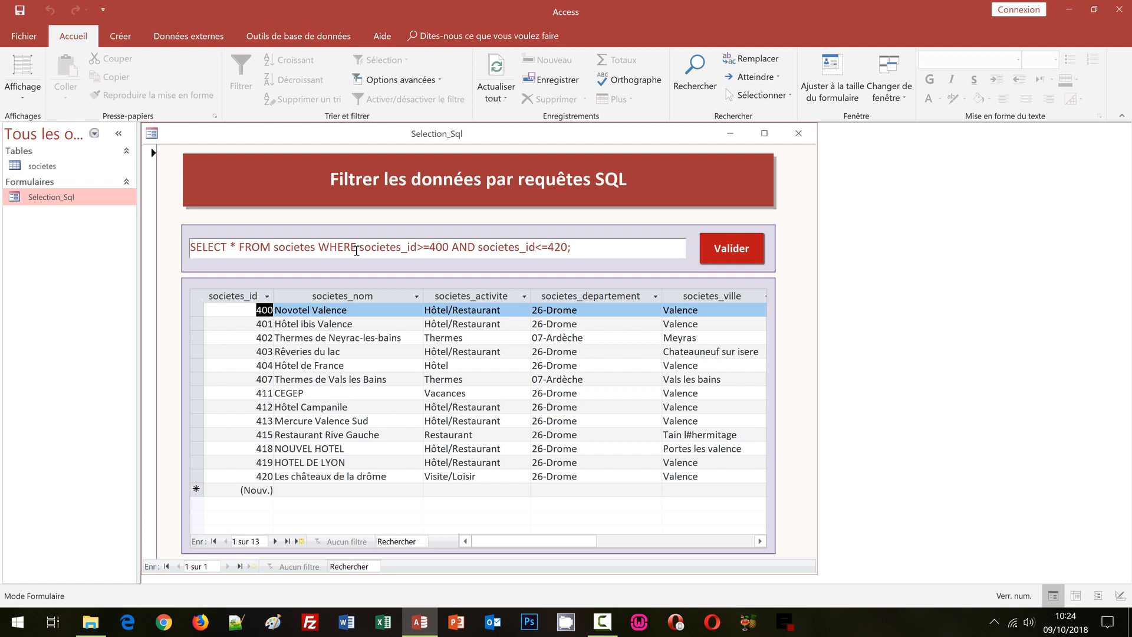
Step: Replace both societes_id range conditions in the WHERE clause with the societes_nom field
{"action": "left_click", "coordinate": [406, 247]}
{"action": "key", "text": "shift+Right"}
{"action": "key", "text": "shift+Right"}
{"action": "key", "text": "shift+Right"}
{"action": "key", "text": "shift+Right"}
{"action": "key", "text": "shift+Right"}
{"action": "key", "text": "shift+Right"}
{"action": "key", "text": "shift+Right"}
{"action": "key", "text": "shift+Right"}
{"action": "key", "text": "shift+Right"}
{"action": "key", "text": "shift+Right"}
{"action": "key", "text": "shift+Right"}
{"action": "key", "text": "shift+Right"}
{"action": "key", "text": "shift+Right"}
{"action": "key", "text": "shift+Right"}
{"action": "key", "text": "shift+Right"}
{"action": "key", "text": "shift+Right"}
{"action": "key", "text": "shift+Right"}
{"action": "key", "text": "shift+Right"}
{"action": "key", "text": "shift+Right"}
{"action": "key", "text": "shift+Right"}
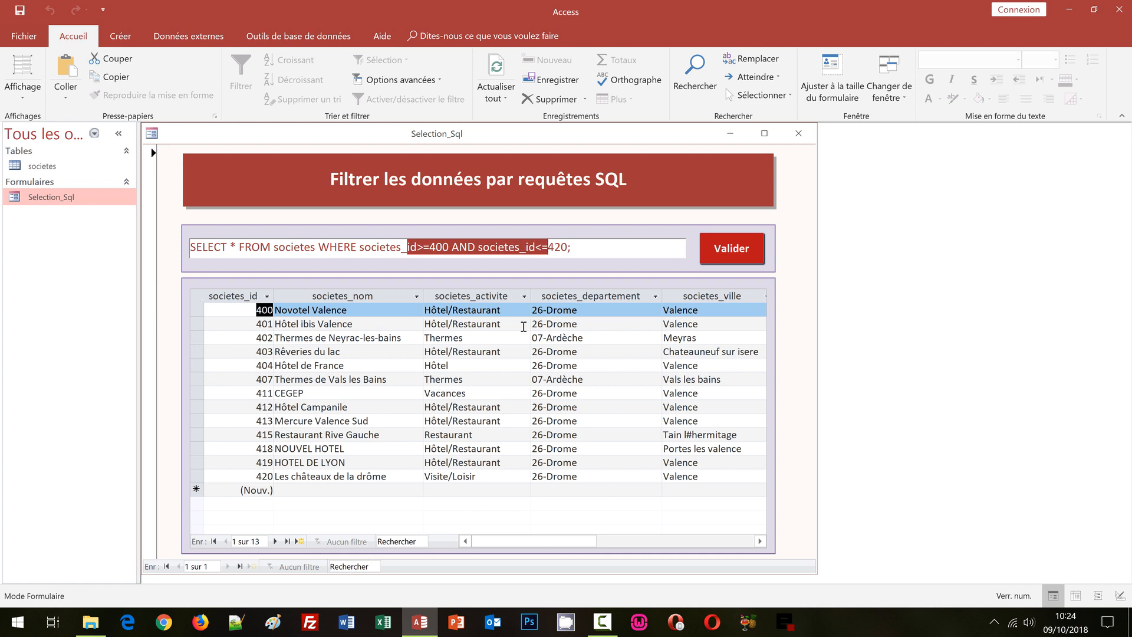
{"action": "key", "text": "shift+Left"}
{"action": "type", "text": "nom"}
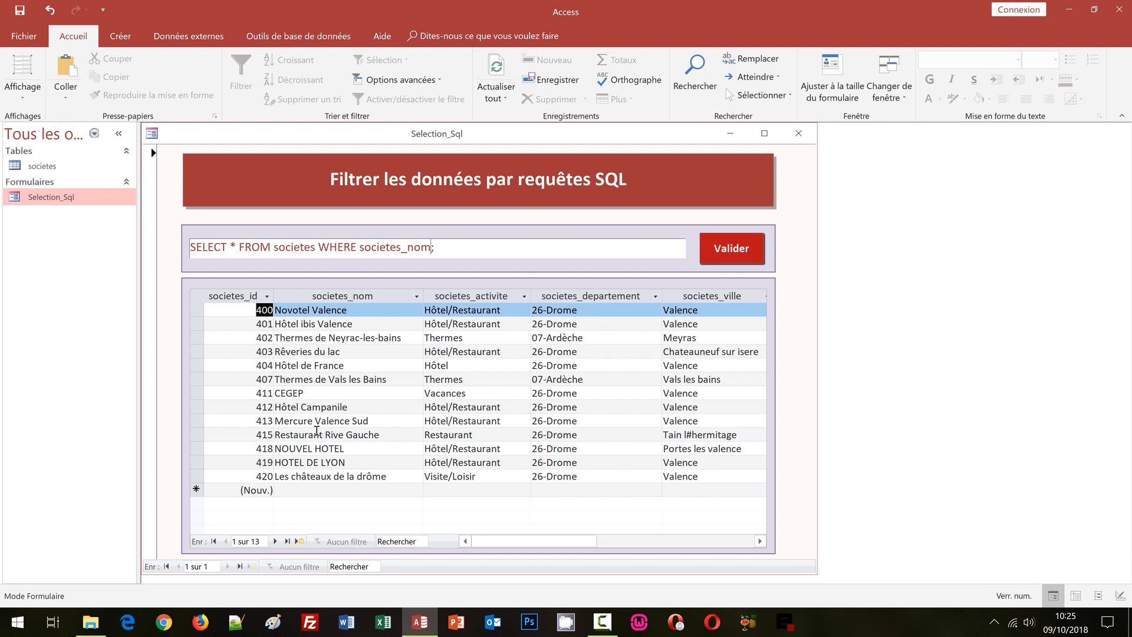
Step: Complete the criterion as societes_nom="Musée" and run the query
{"action": "type", "text": "=\"\""}
{"action": "key", "text": "Left"}
{"action": "type", "text": "Musée"}
{"action": "left_click", "coordinate": [742, 257]}
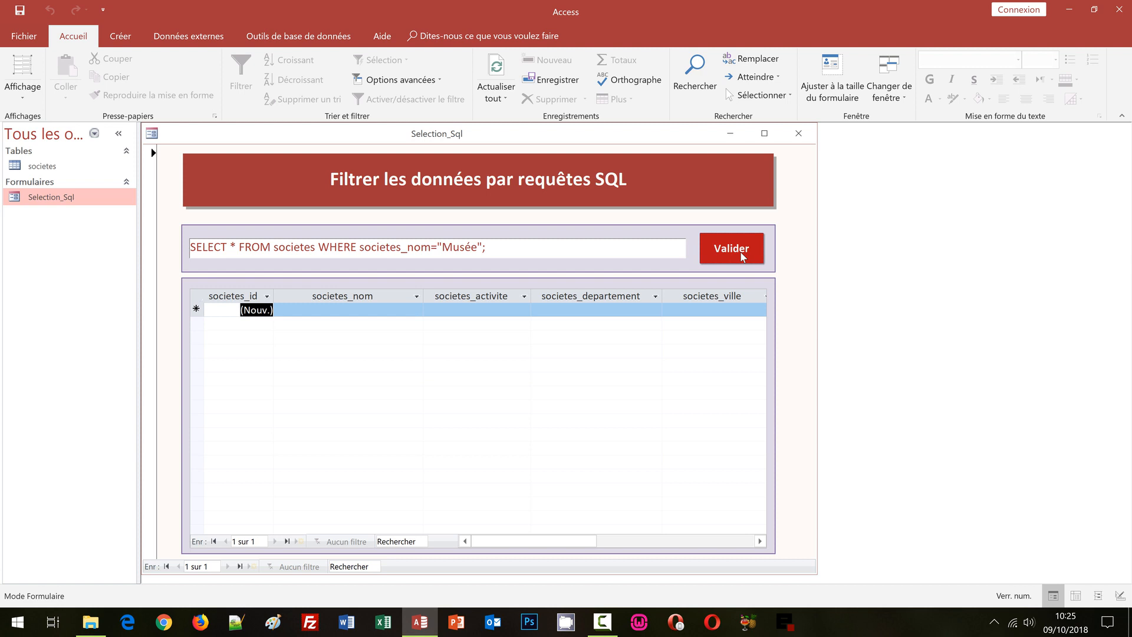
Step: Change the name criterion to societes_nom LIKE "*Musée*" and run the query
{"action": "left_click", "coordinate": [438, 246]}
{"action": "key", "text": "BackSpace"}
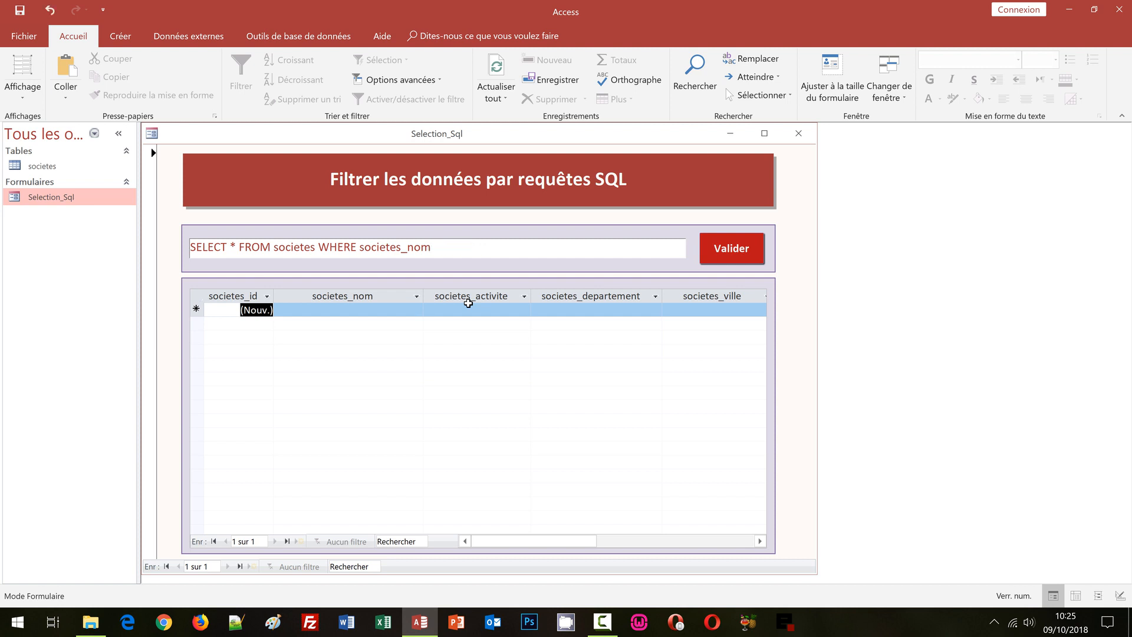
{"action": "type", "text": "LIKE"}
{"action": "type", "text": "*"}
{"action": "left_click", "coordinate": [506, 248]}
{"action": "type", "text": "*"}
{"action": "left_click", "coordinate": [707, 250]}
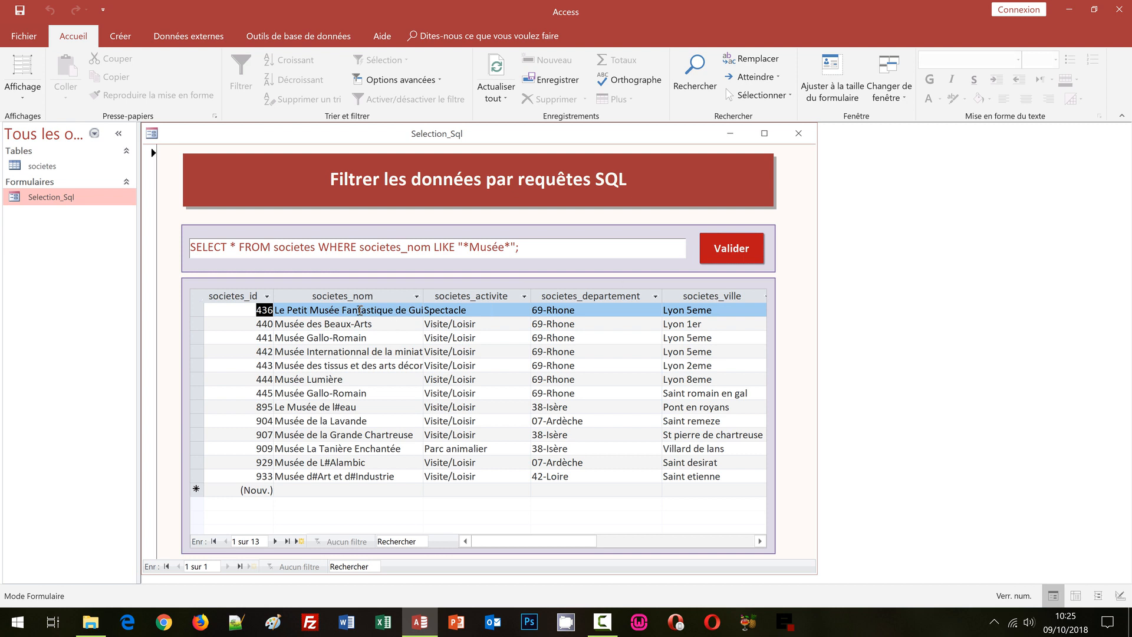